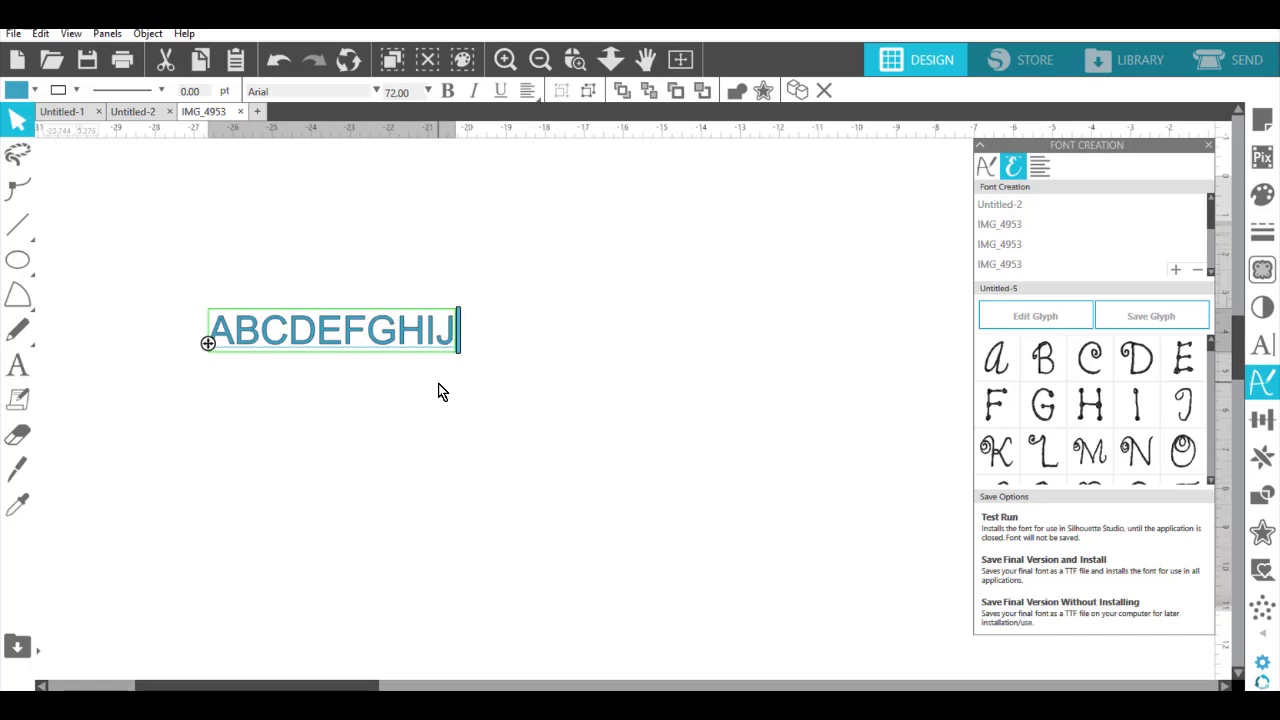
Change the font of the whole ABCDEFGHIJ text to the custom font Untitled-5.
click(440, 391)
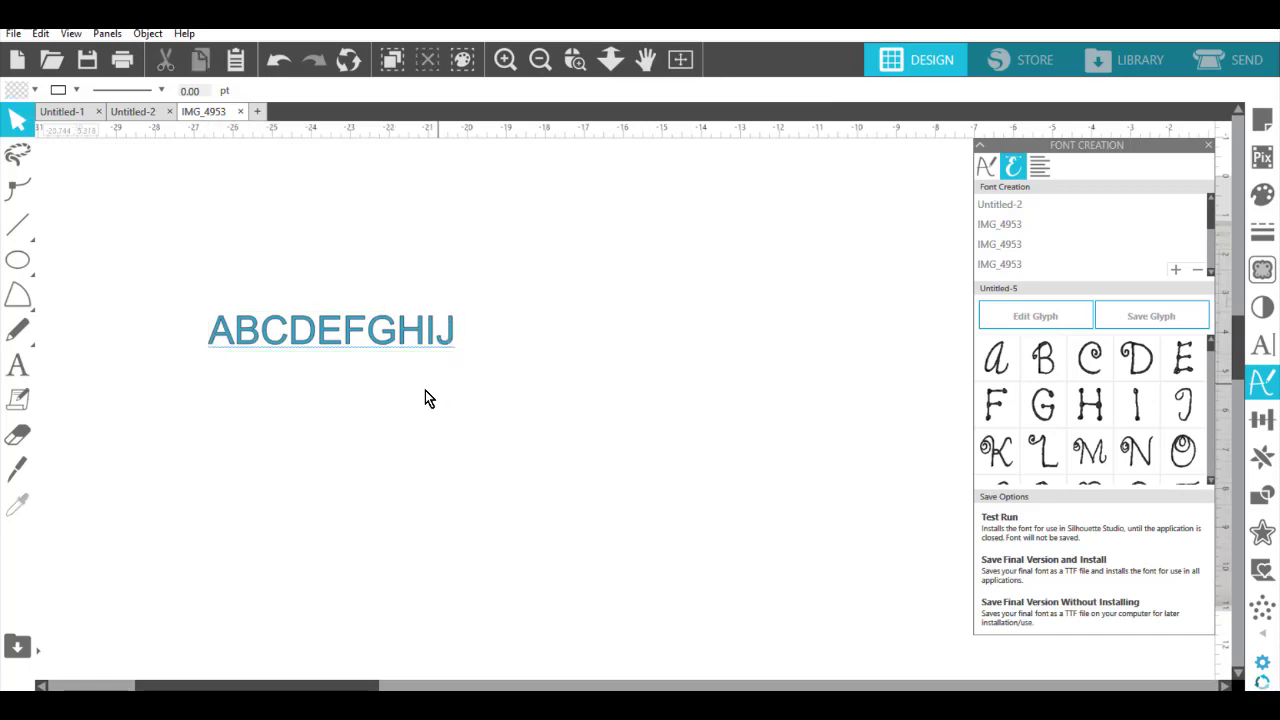
click(449, 337)
double_click(449, 338)
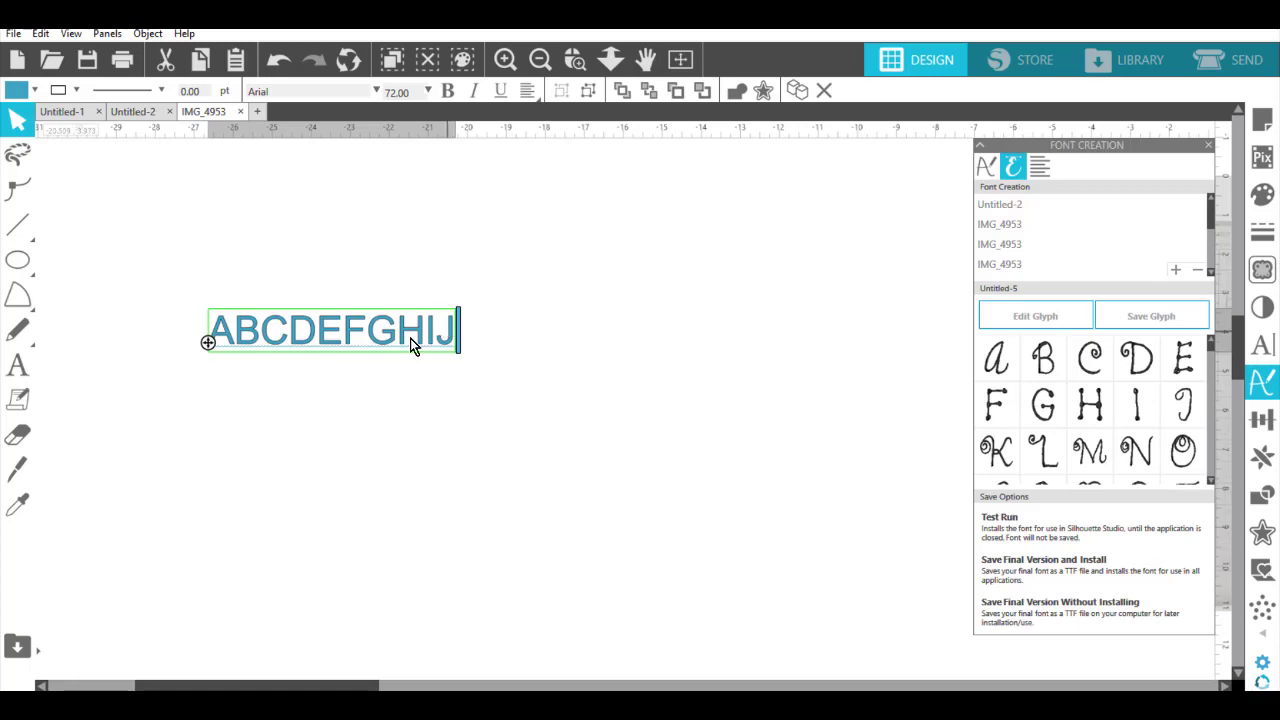
drag(455, 338, 205, 344)
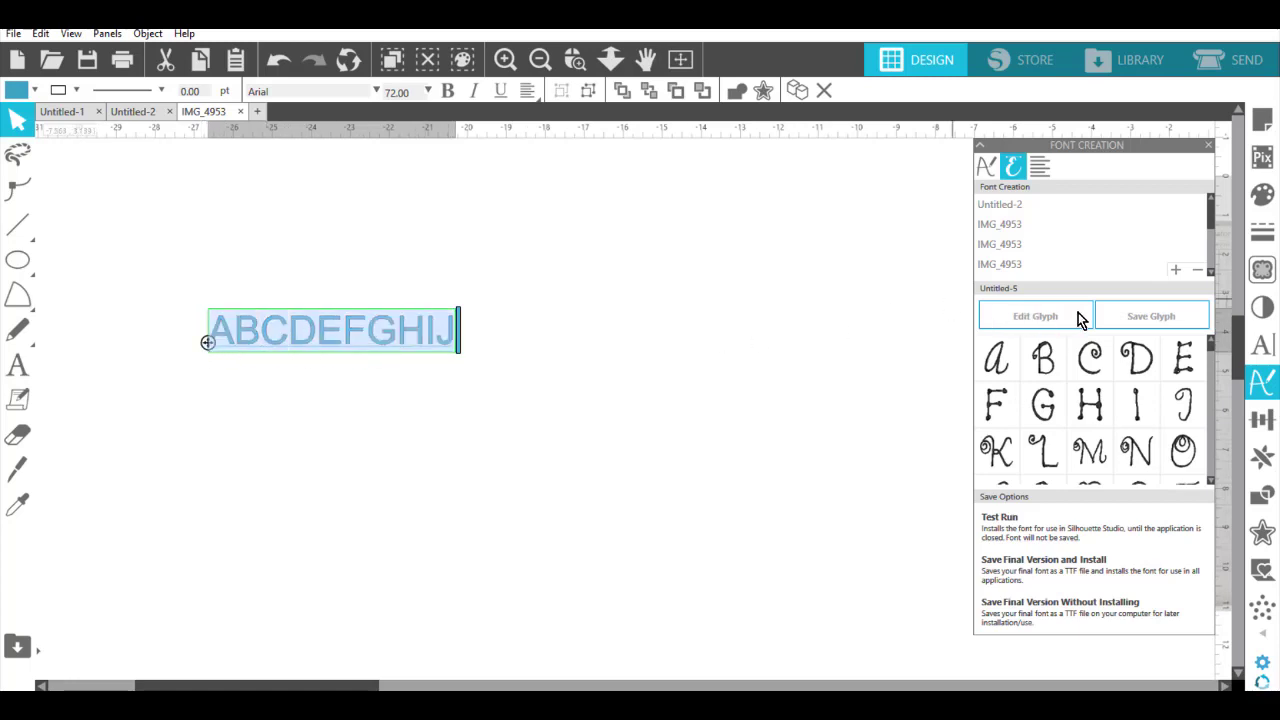
click(1264, 350)
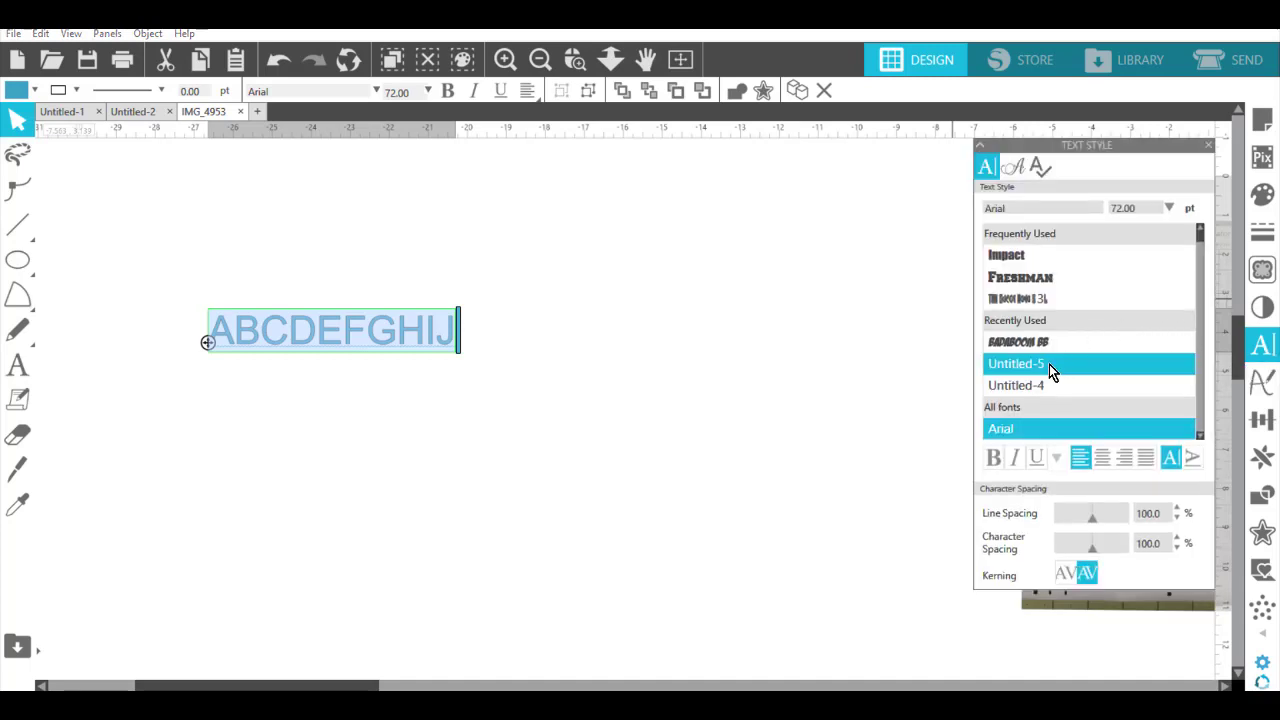
click(1020, 364)
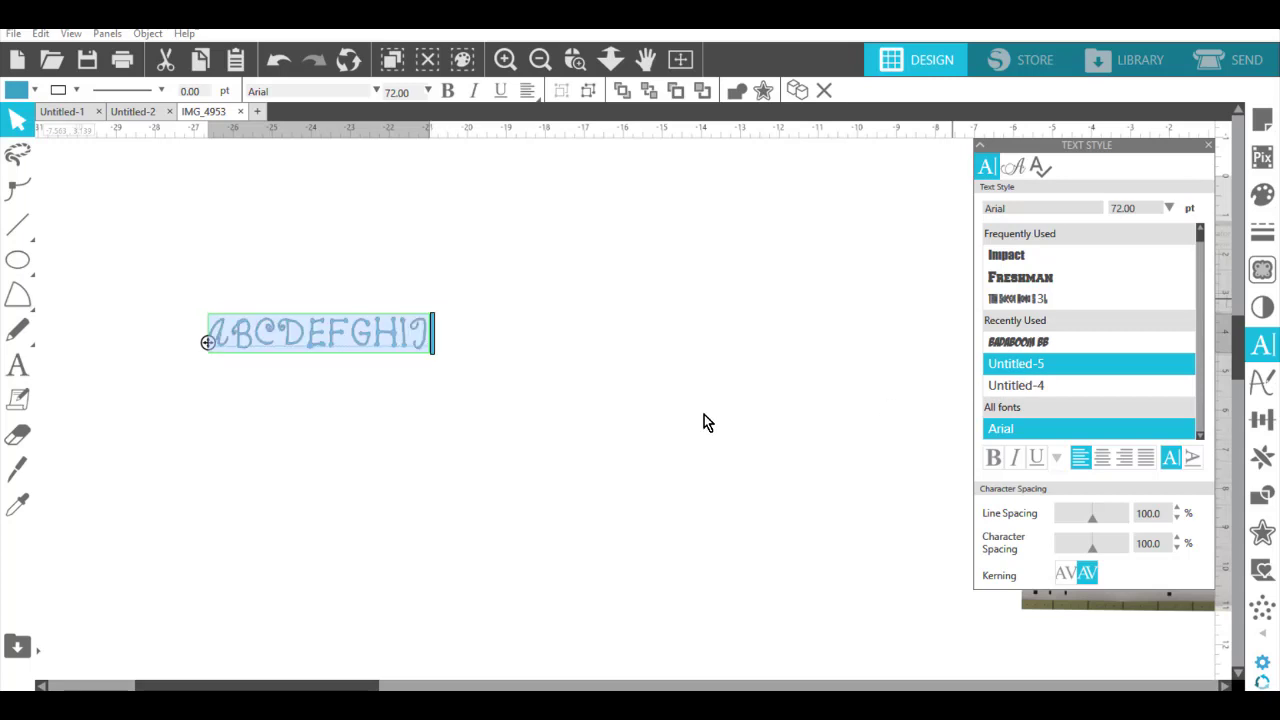
click(576, 396)
Enlarge the ABCDEFGHIJ text to about 20 in wide and fill it with black.
click(398, 343)
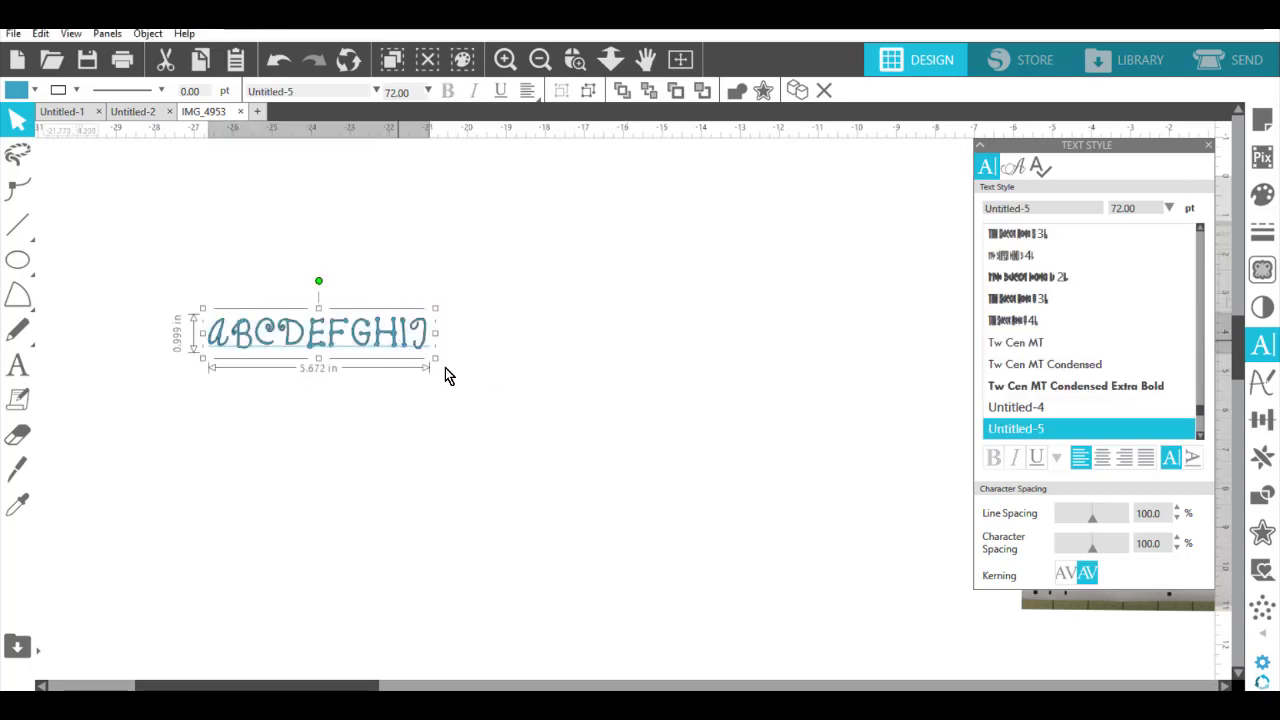
drag(437, 363, 977, 557)
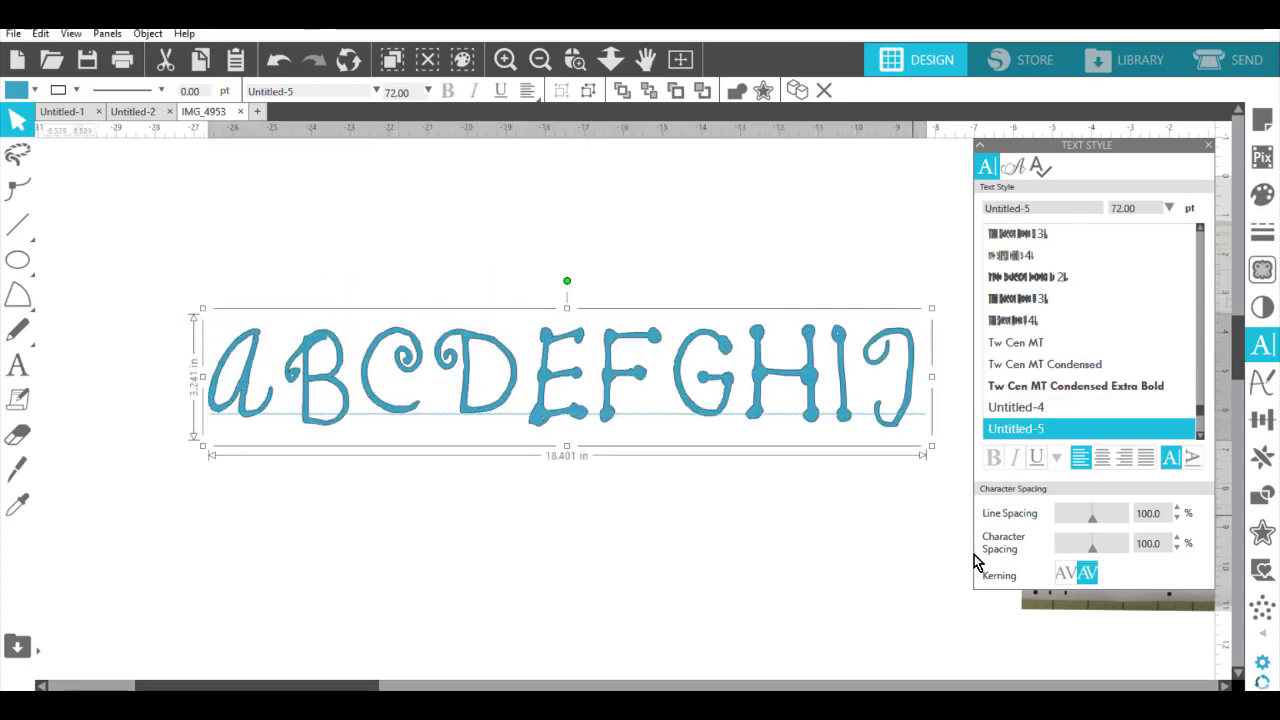
click(34, 90)
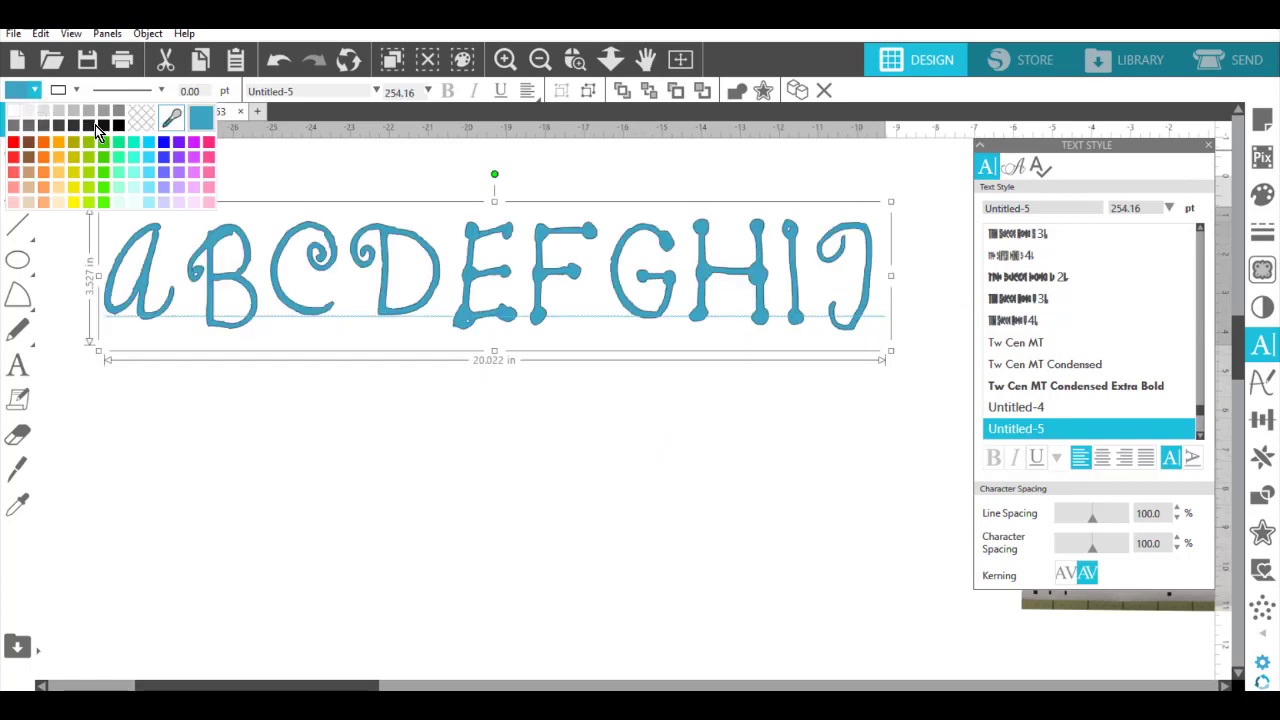
click(118, 128)
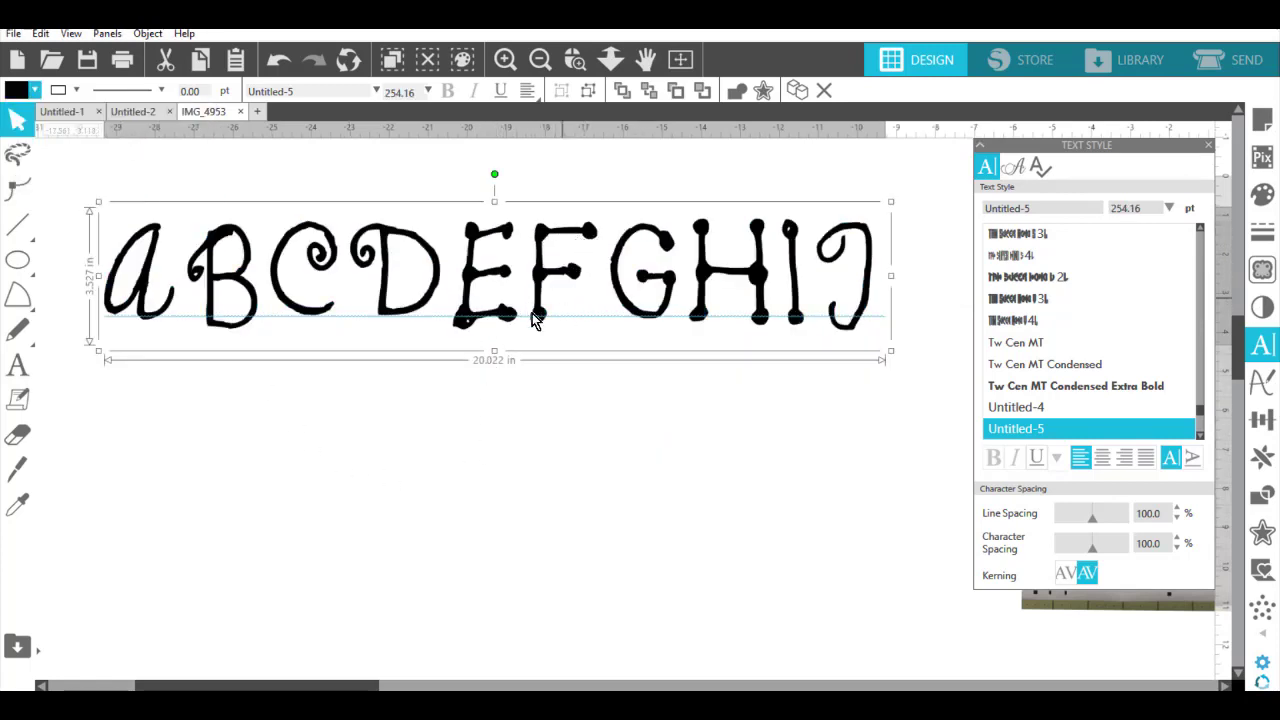
Add a new text "F" below the alphabet line and set its font to Untitled-5.
click(17, 365)
click(161, 404)
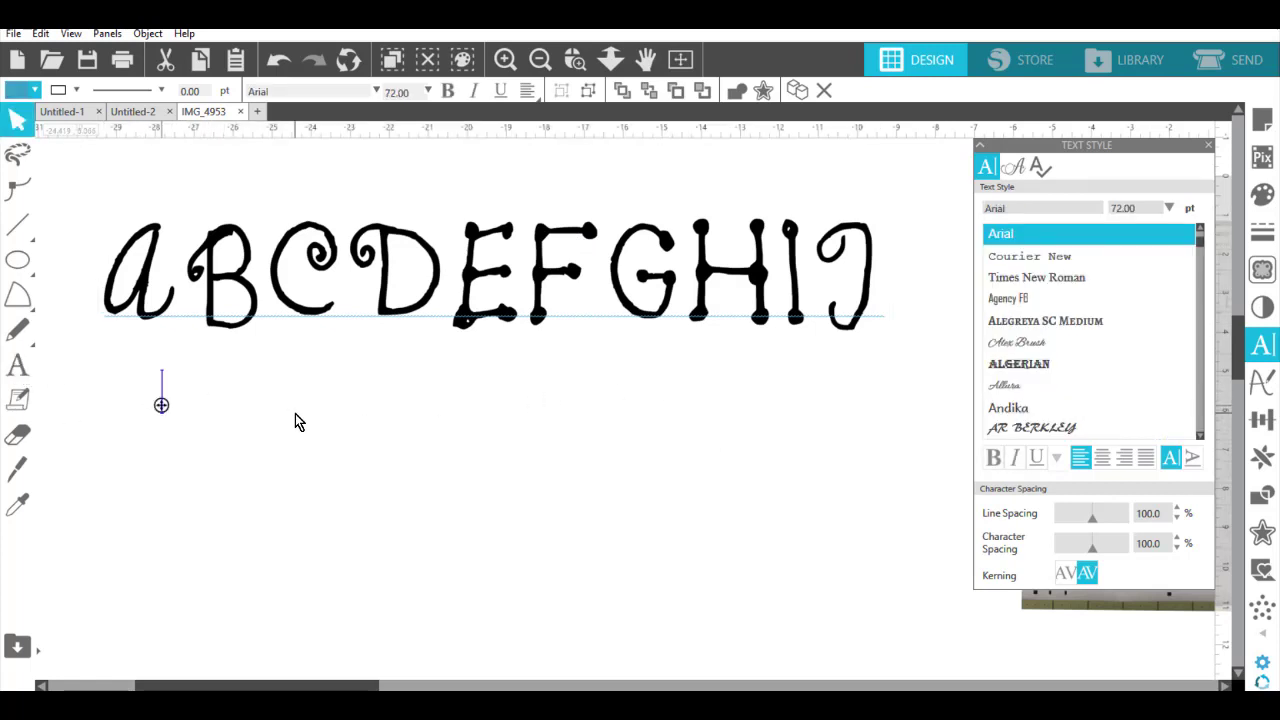
text(F)
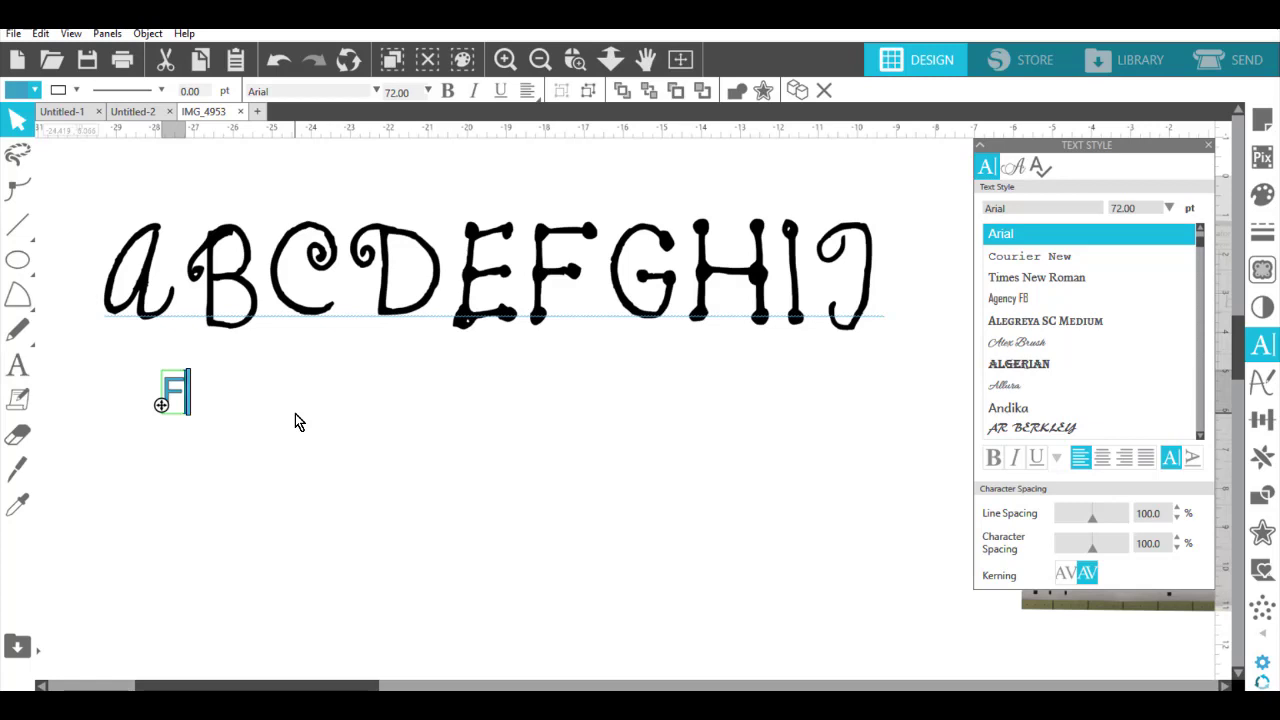
drag(178, 397, 164, 402)
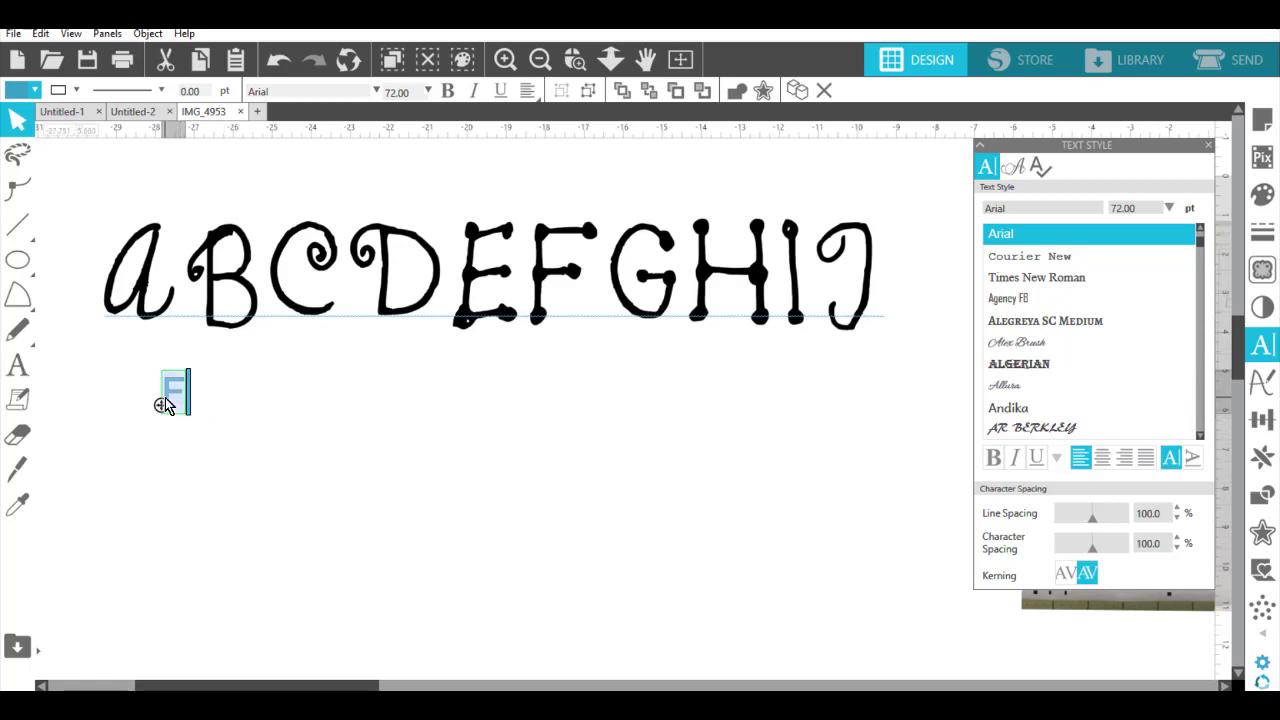
click(1201, 231)
click(1201, 231)
click(1201, 231)
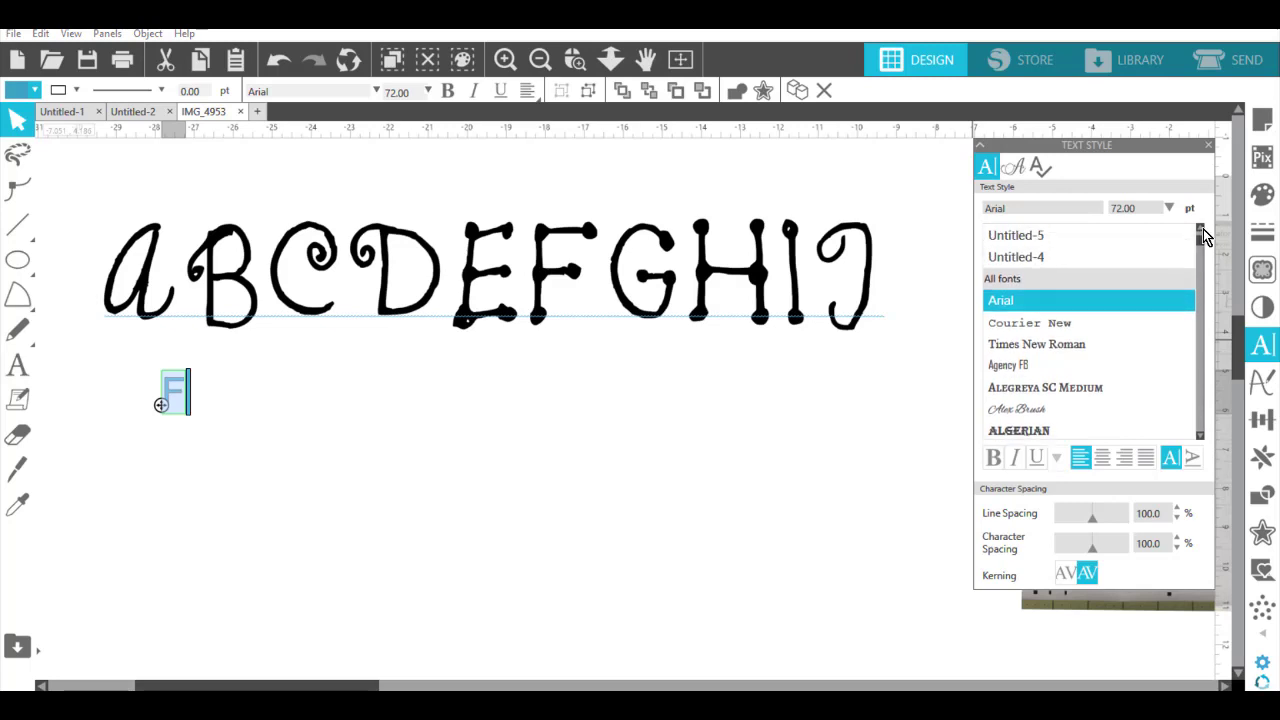
click(1201, 231)
click(1046, 254)
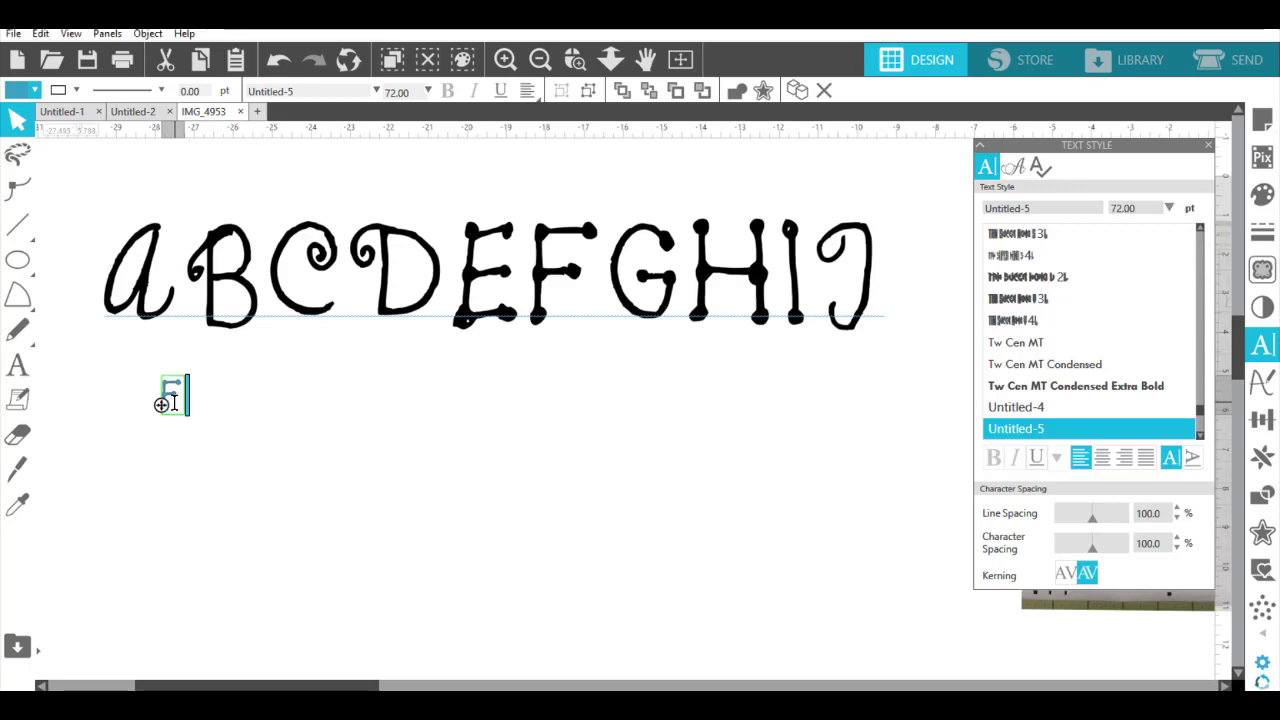
Extend the new text to twelve Fs followed by five Ms and four Ns.
text(FF)
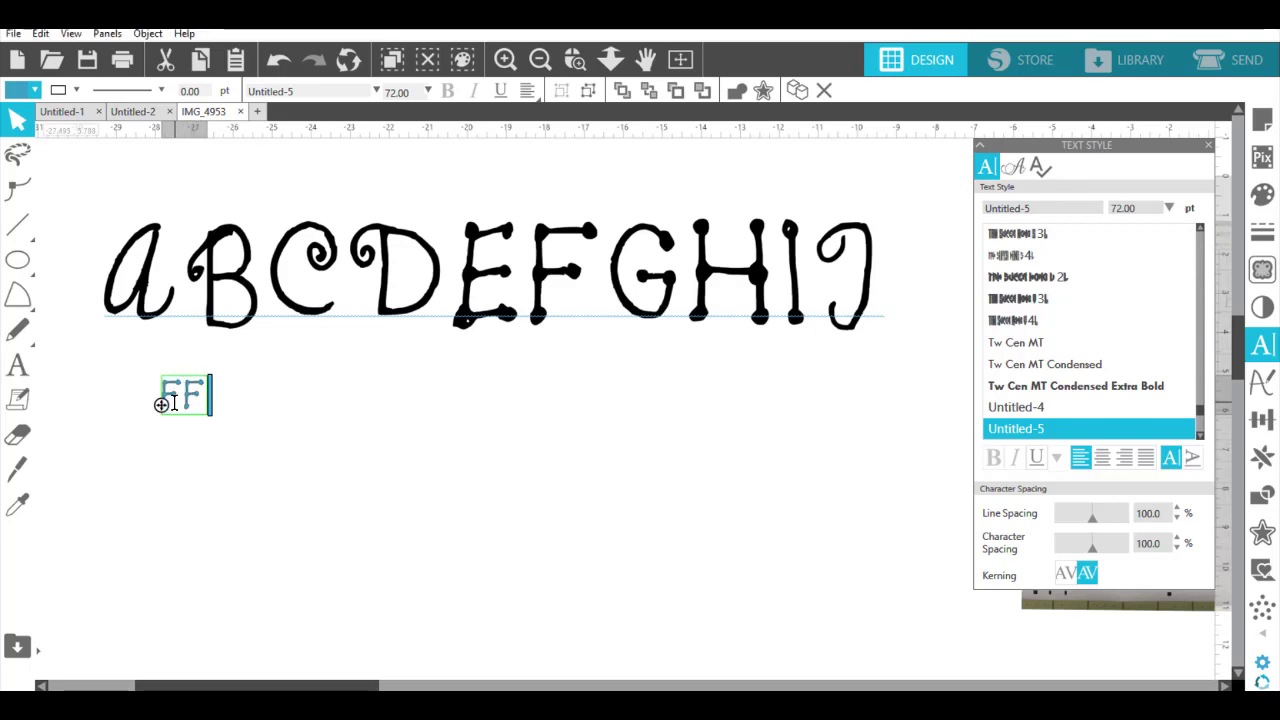
text(FFFFFFFFF)
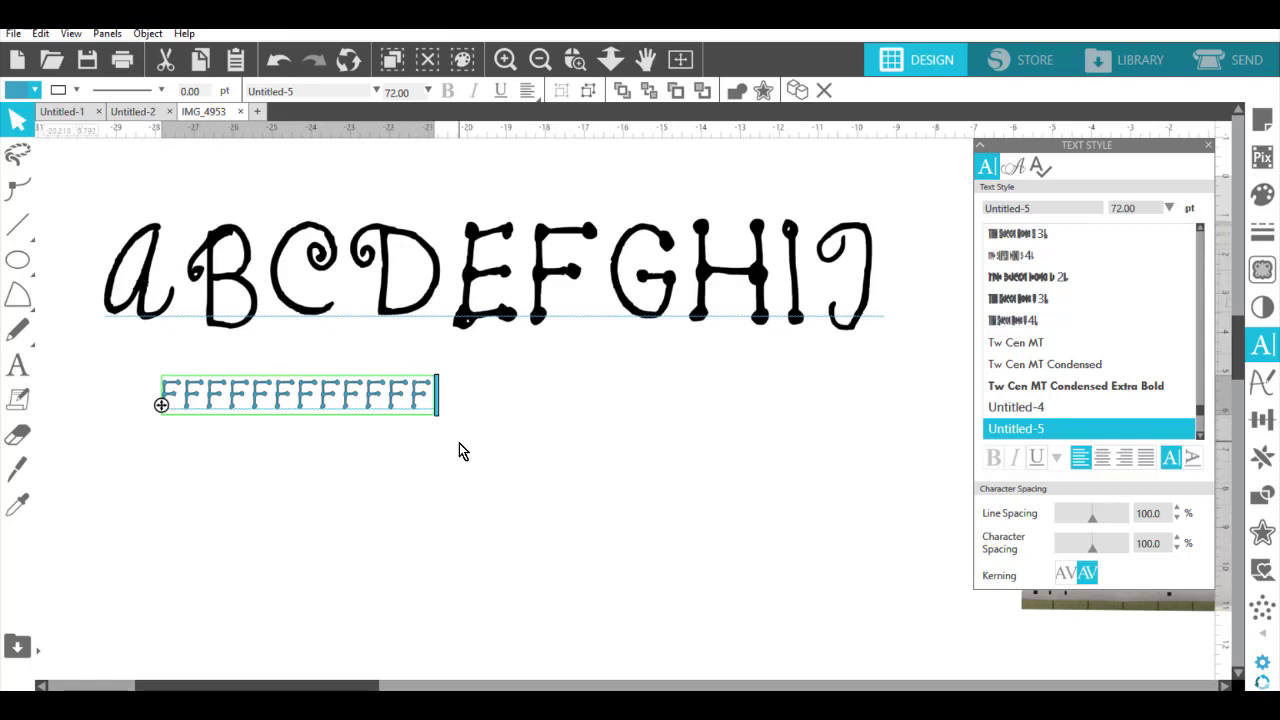
text(MMMM)
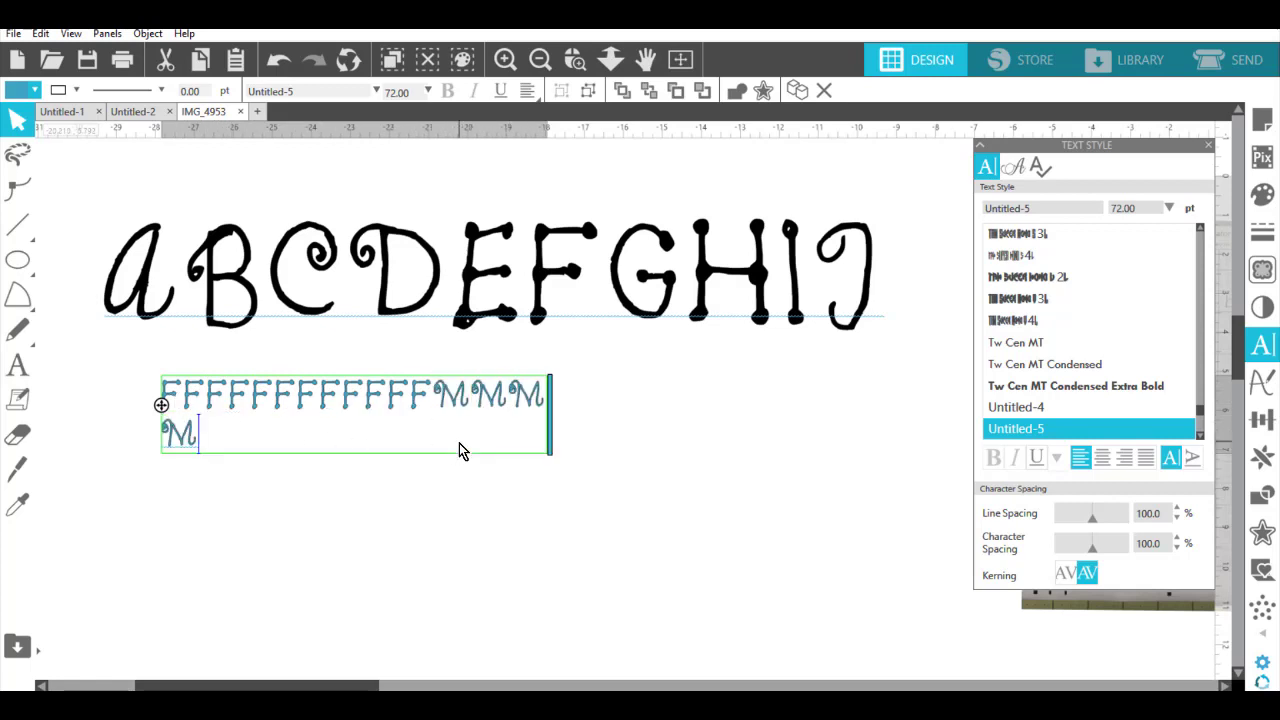
text(MNNNN)
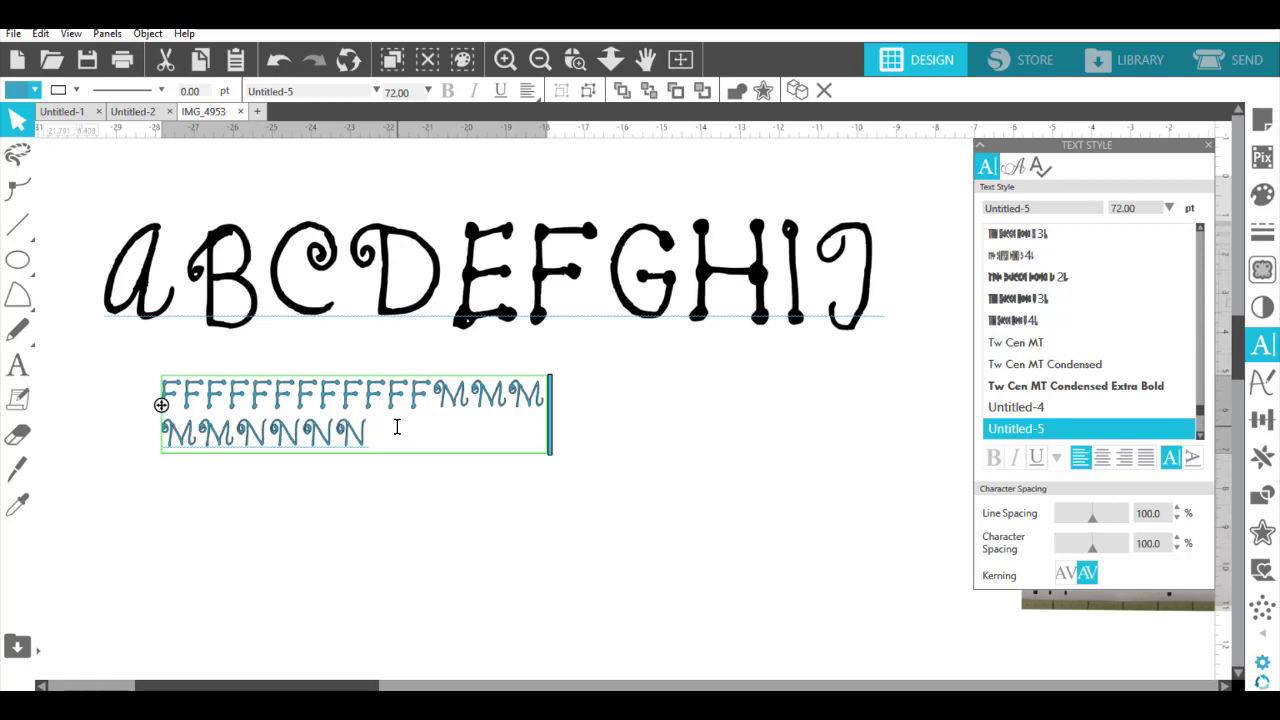
Continue the text with a lowercase a, star, r, outlined heart, e and solid heart.
text(a)
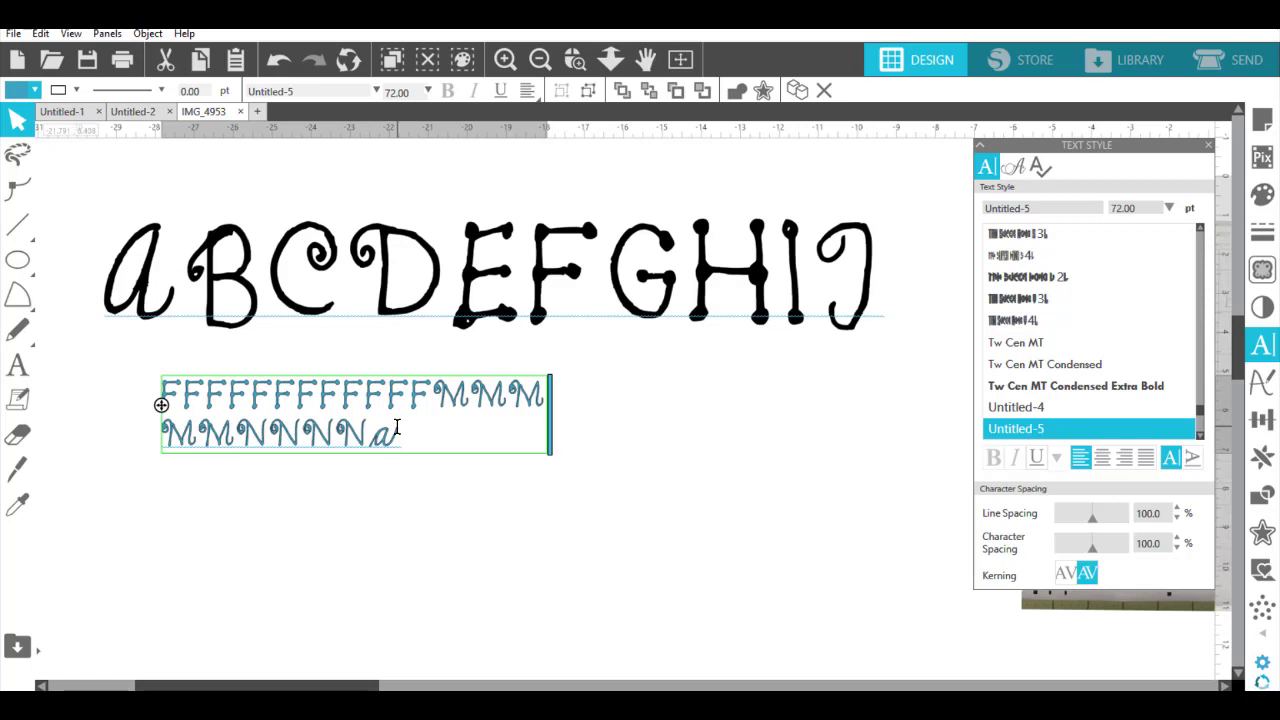
text(*r)
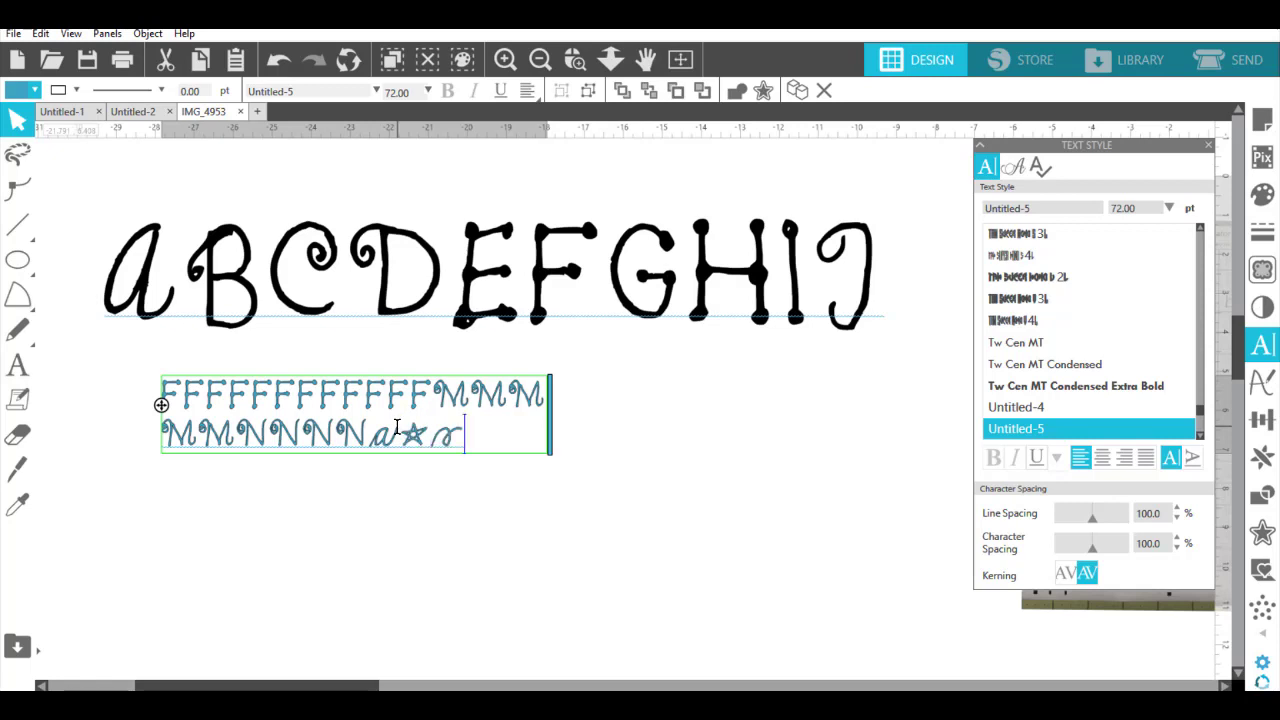
text(<e>)
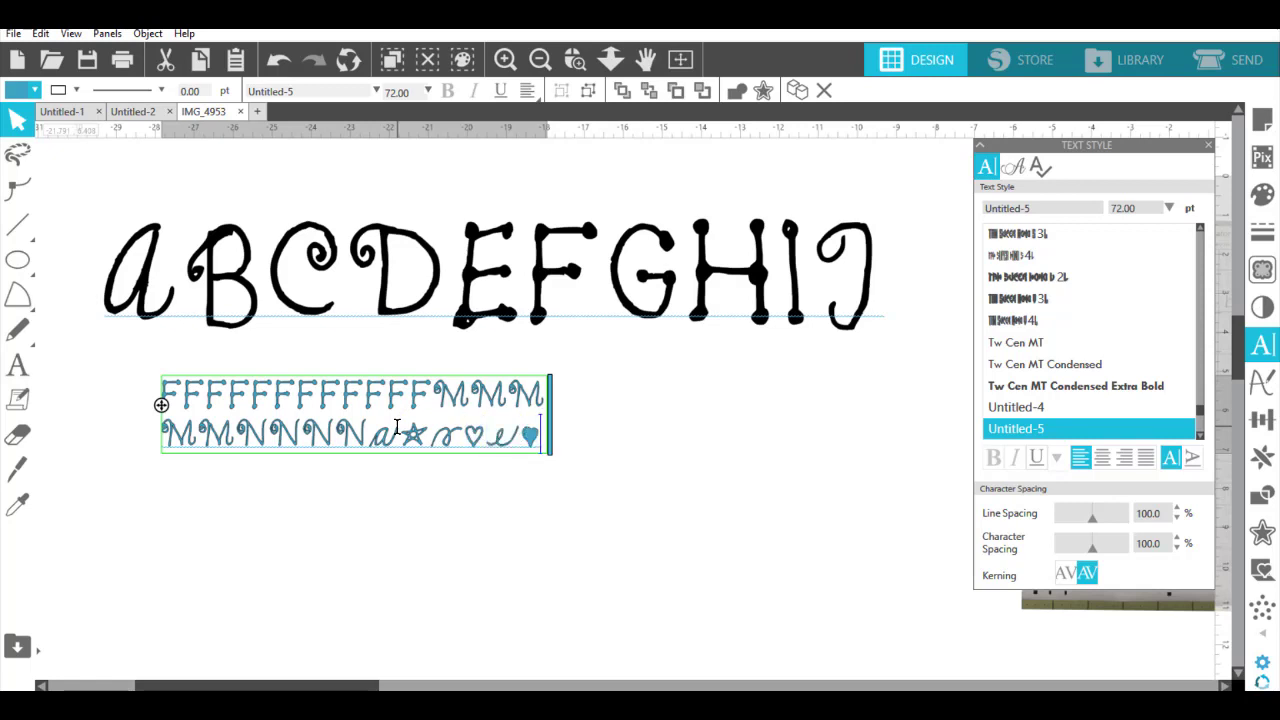
Start a new line with moon, circle, sun, cloud, arrow, smiley, squiggle, flower and stick figure glyphs, and end it with nine more flowers.
key(Return)
text(=)
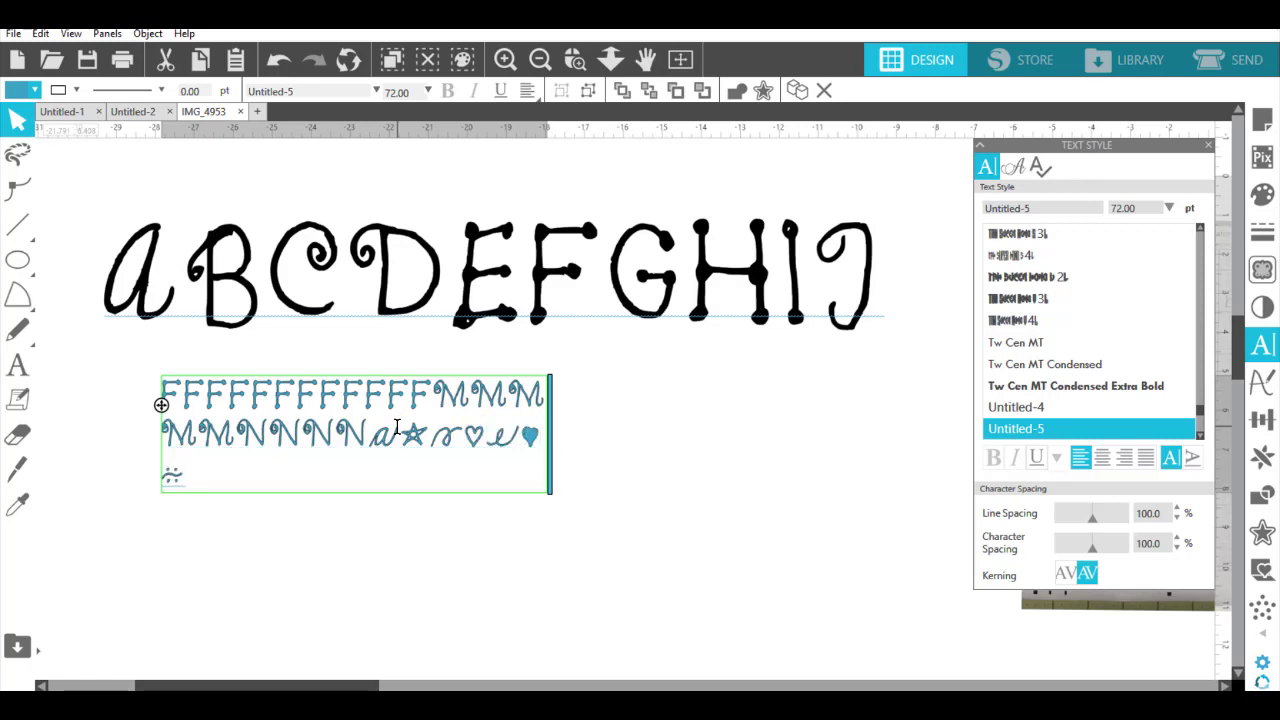
text(()*)
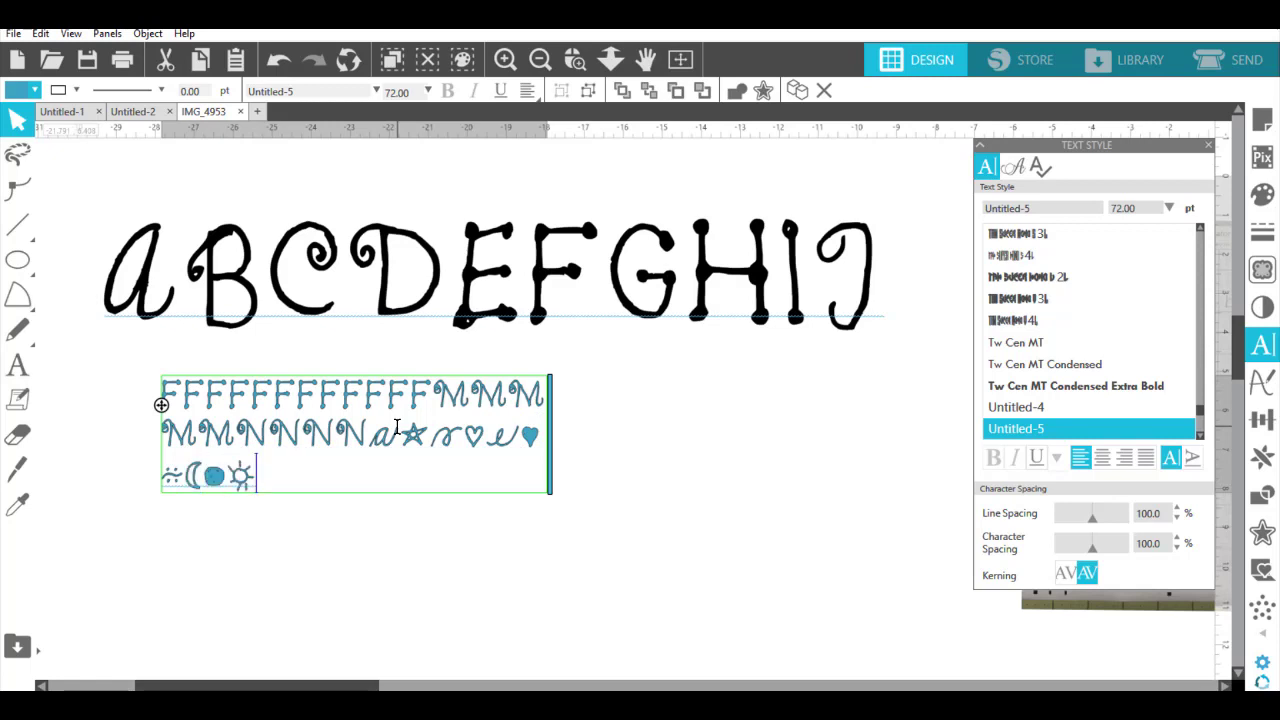
text(+,-)
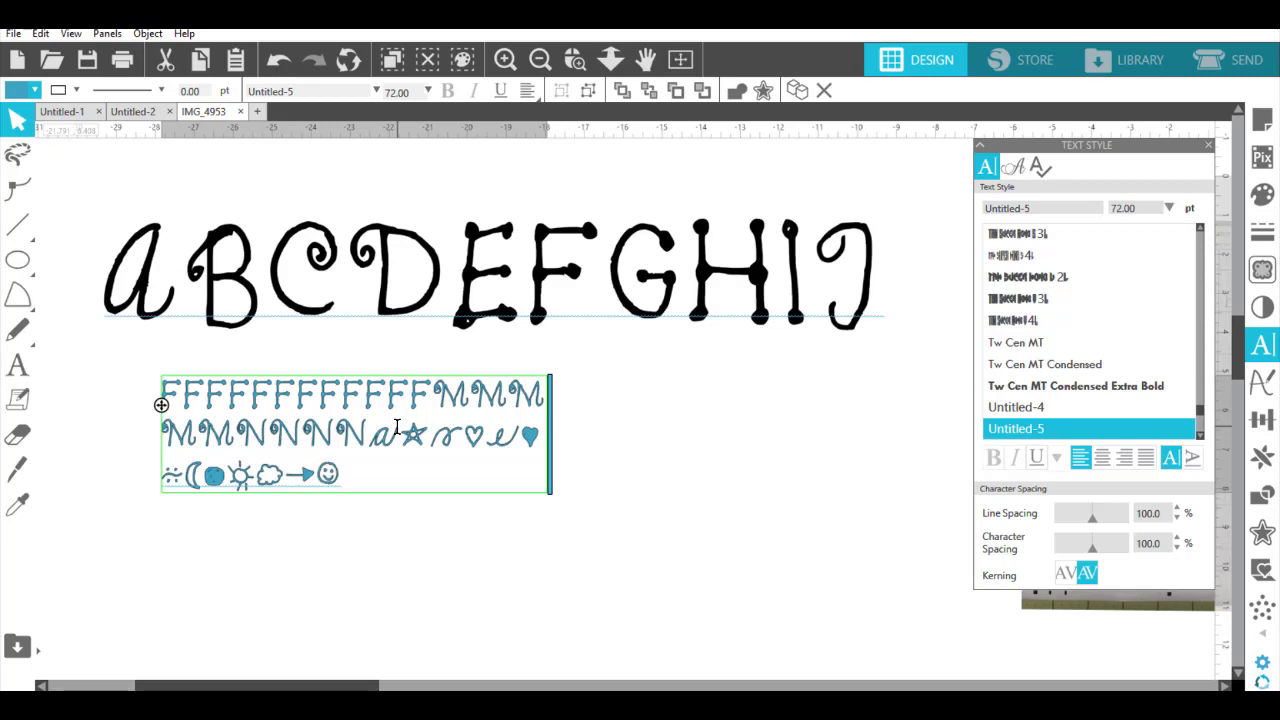
text(./)
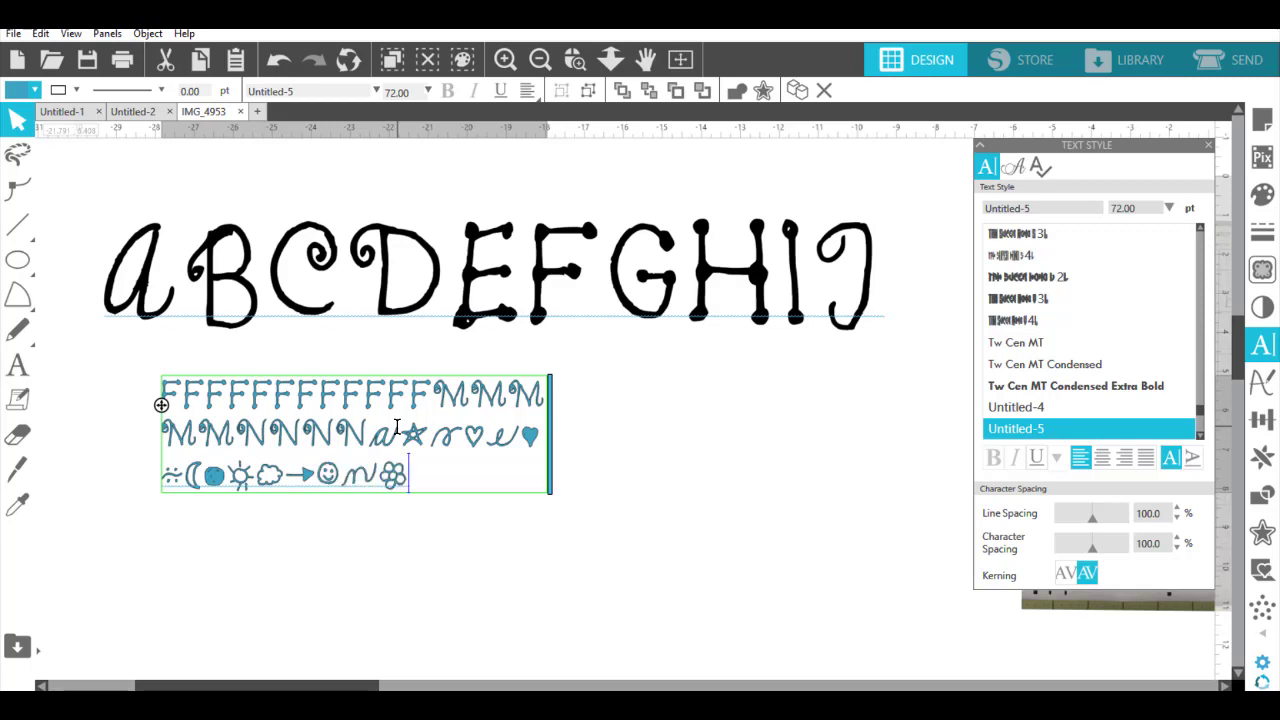
text(0////////)
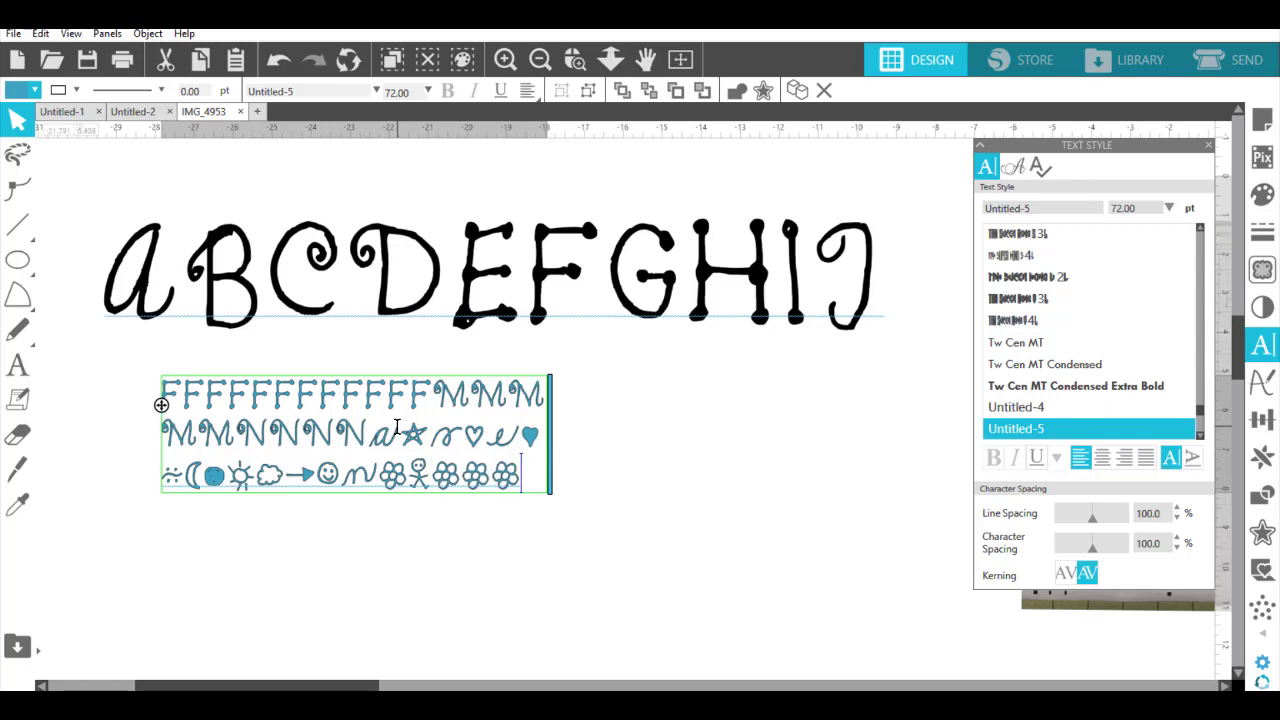
text(/)
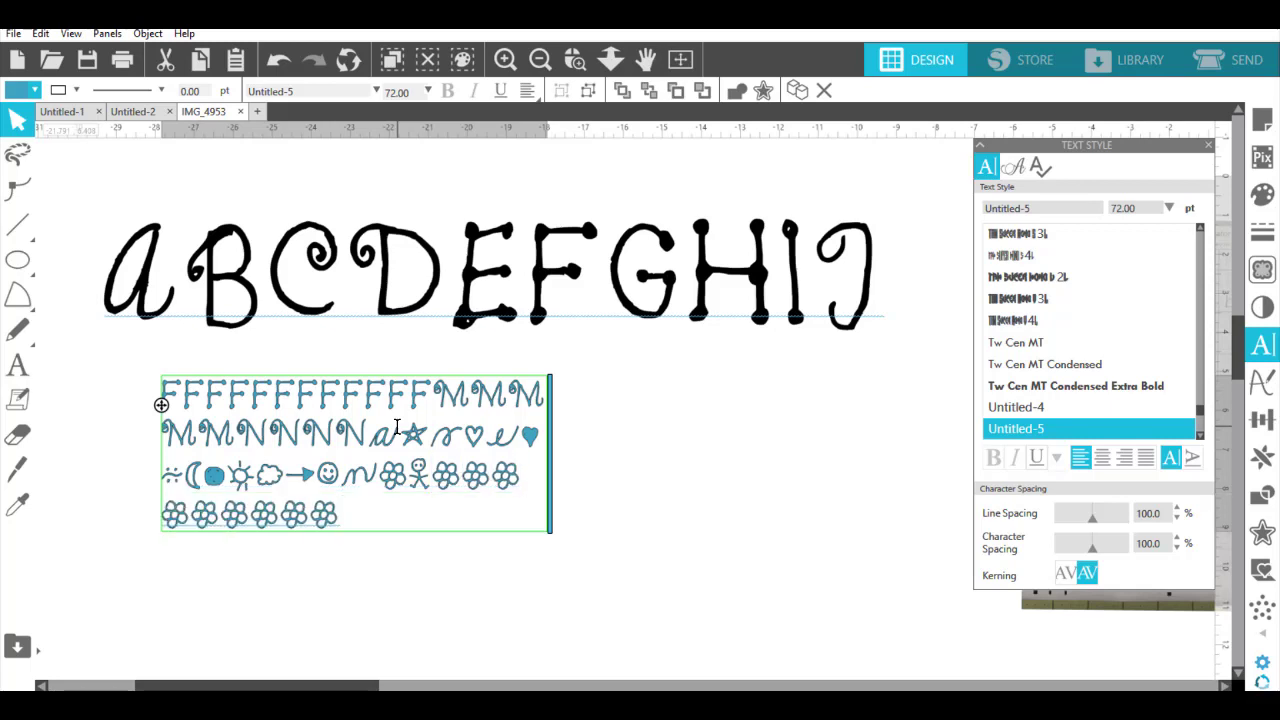
Delete all letters and symbols from the lower text, leaving only the final nine flowers.
click(20, 370)
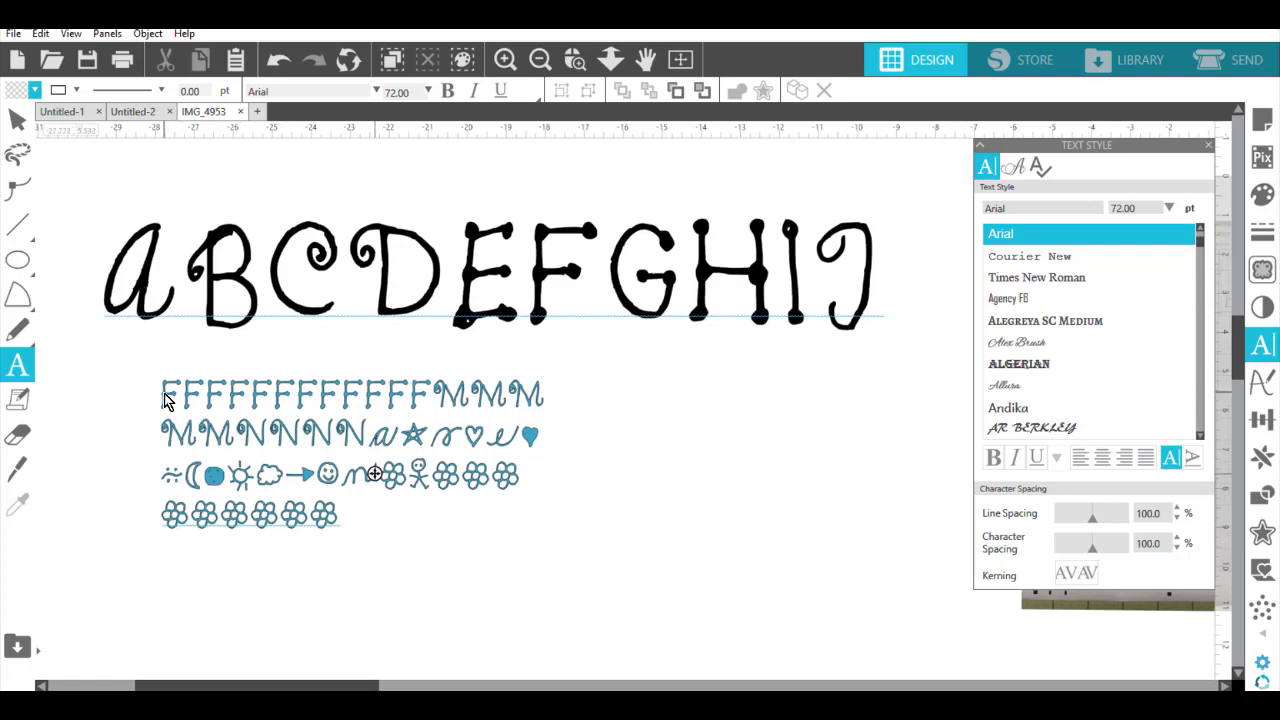
click(314, 488)
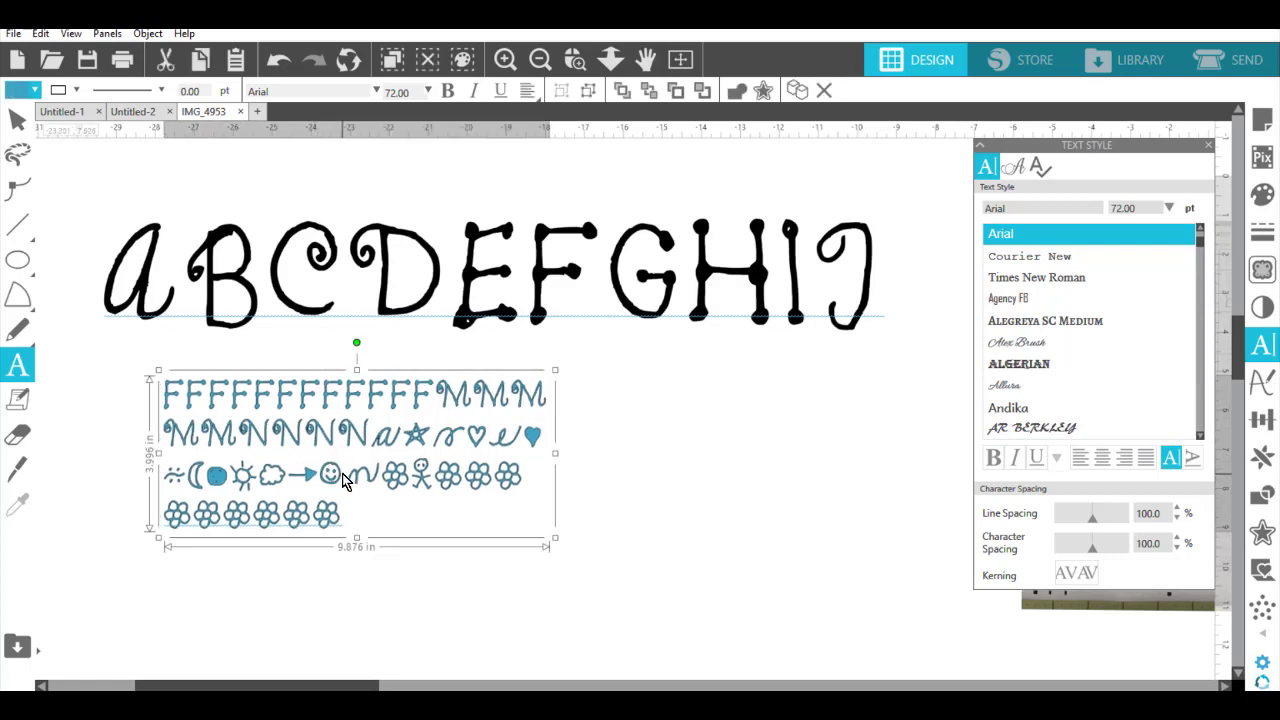
click(343, 478)
drag(374, 479, 322, 449)
drag(382, 478, 196, 413)
key(BackSpace)
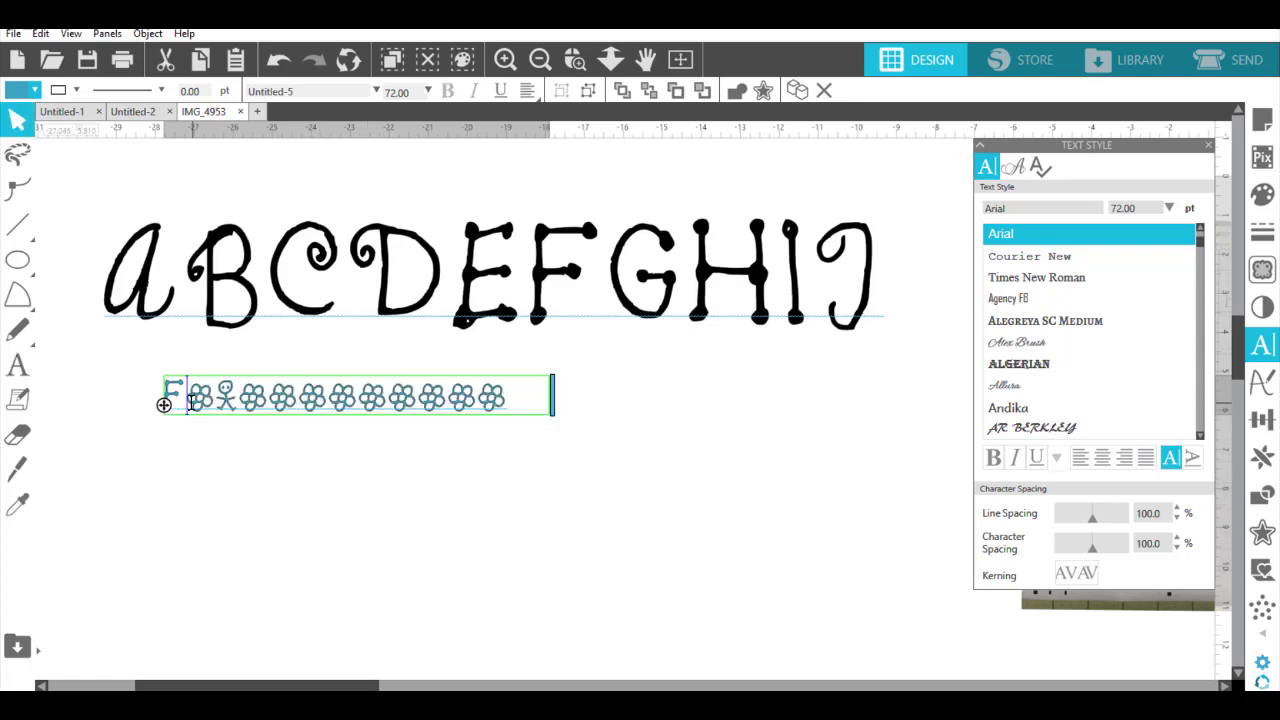
drag(238, 400, 166, 402)
key(BackSpace)
click(426, 515)
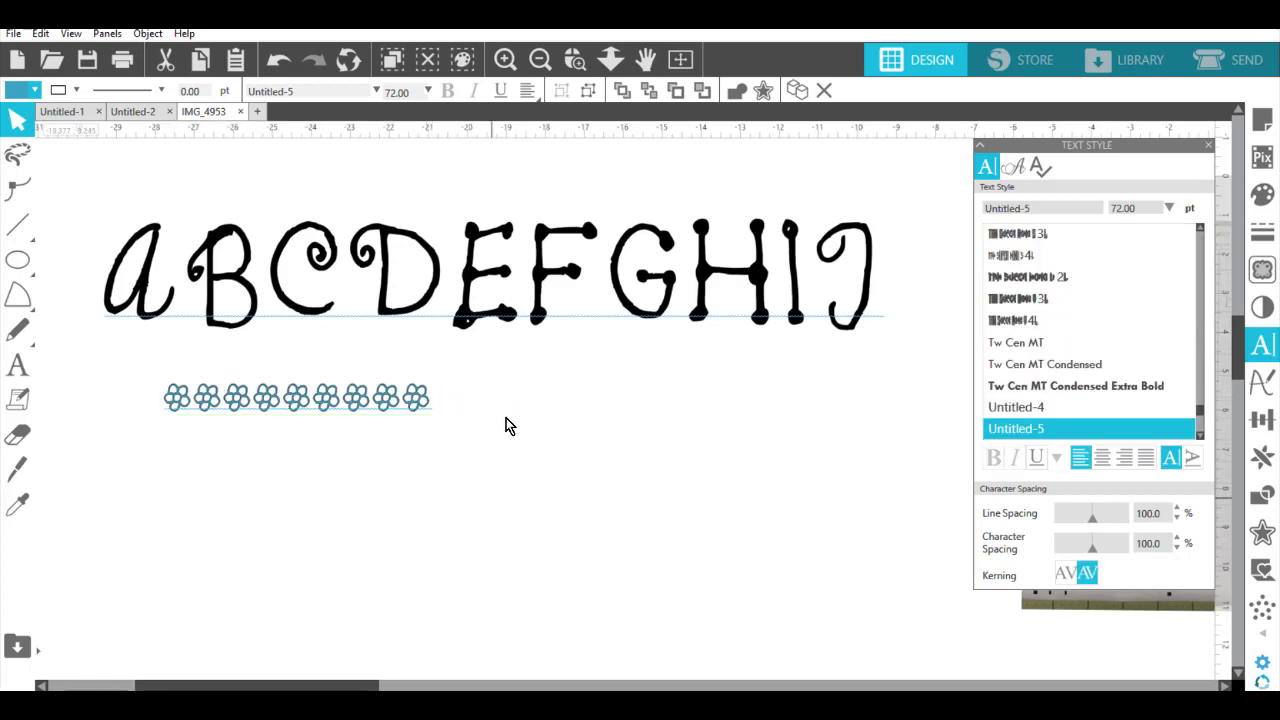
Narrow the text box so that it fits closely around the row of flowers.
click(416, 408)
click(546, 398)
double_click(422, 402)
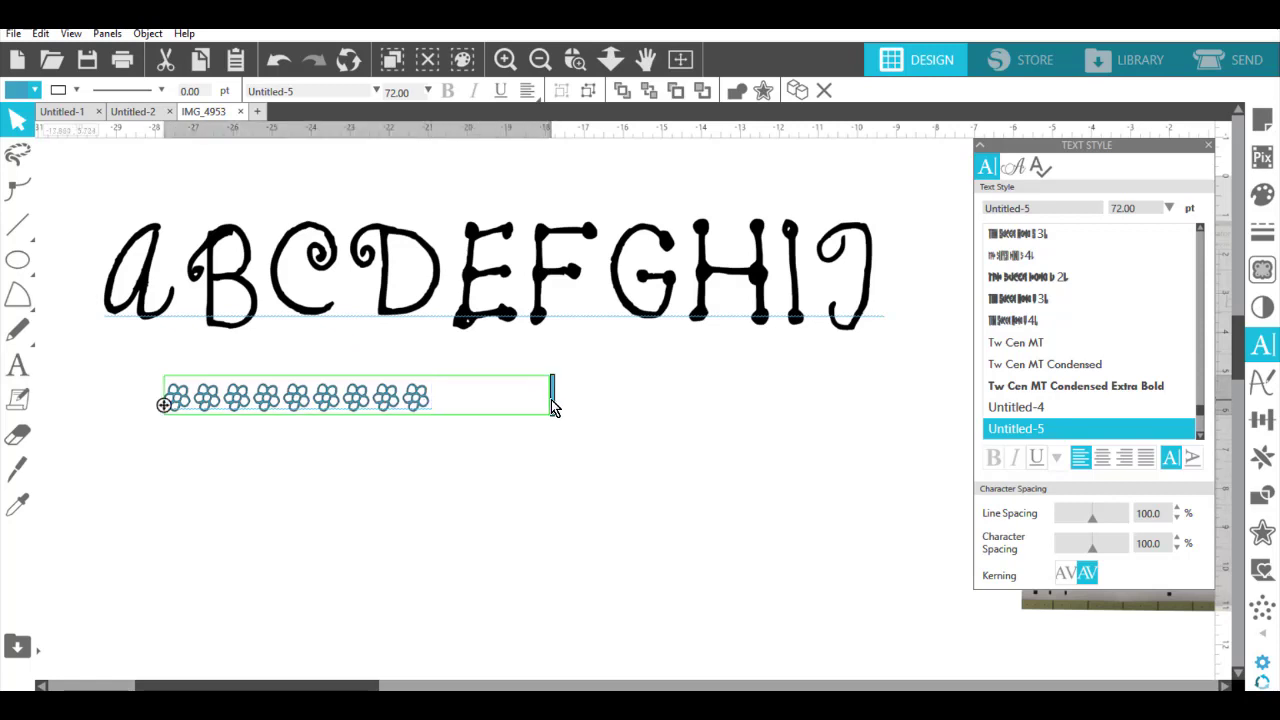
drag(552, 400, 444, 410)
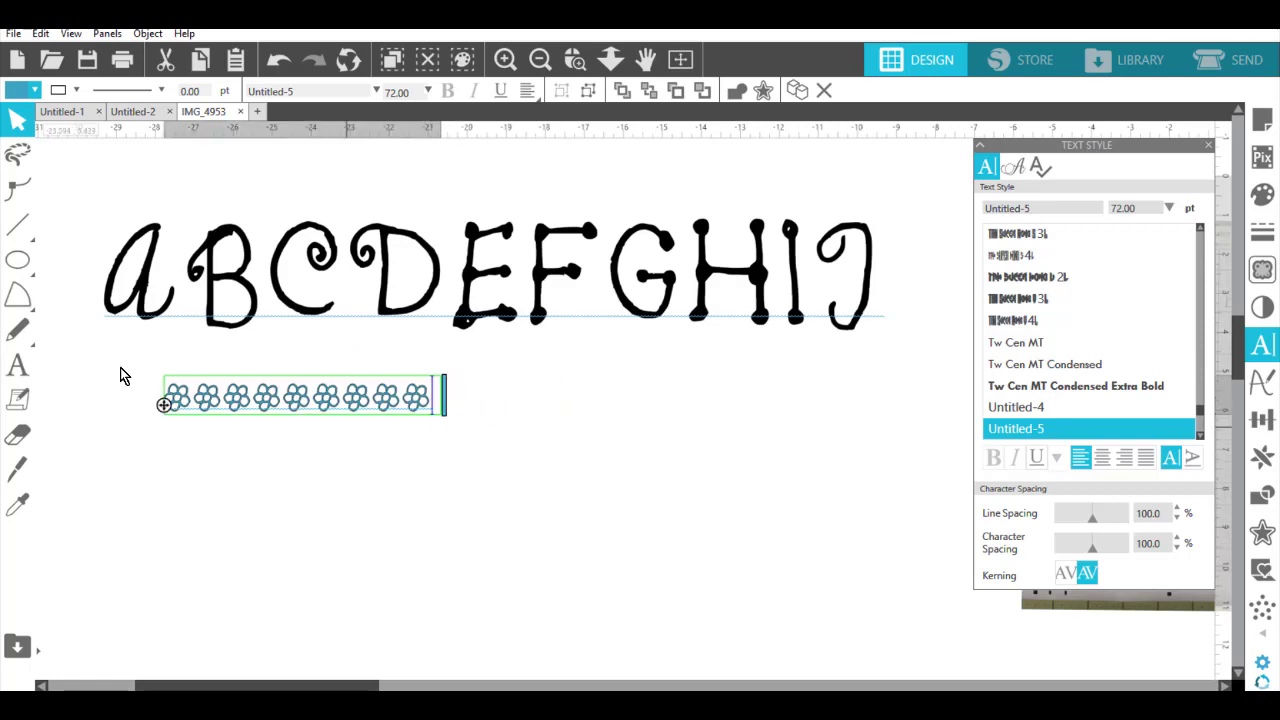
Draw a filled ellipse below the large letters, beside the row of flowers.
click(18, 260)
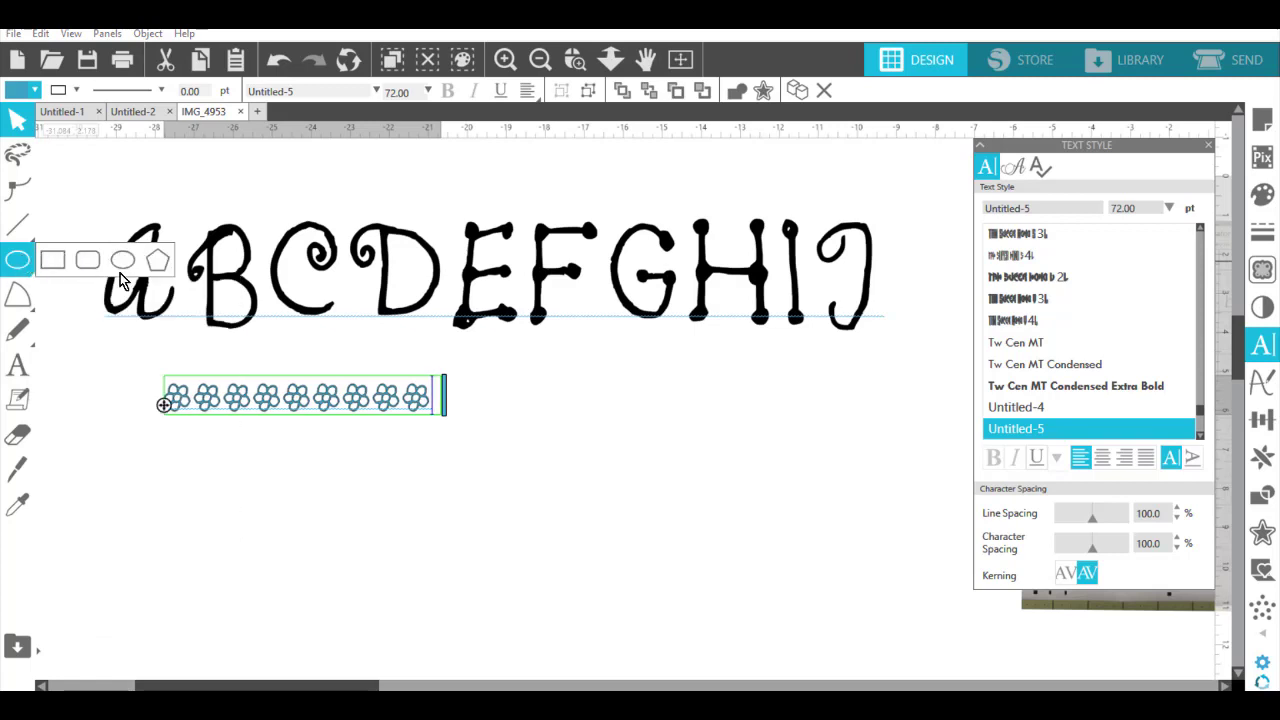
click(122, 262)
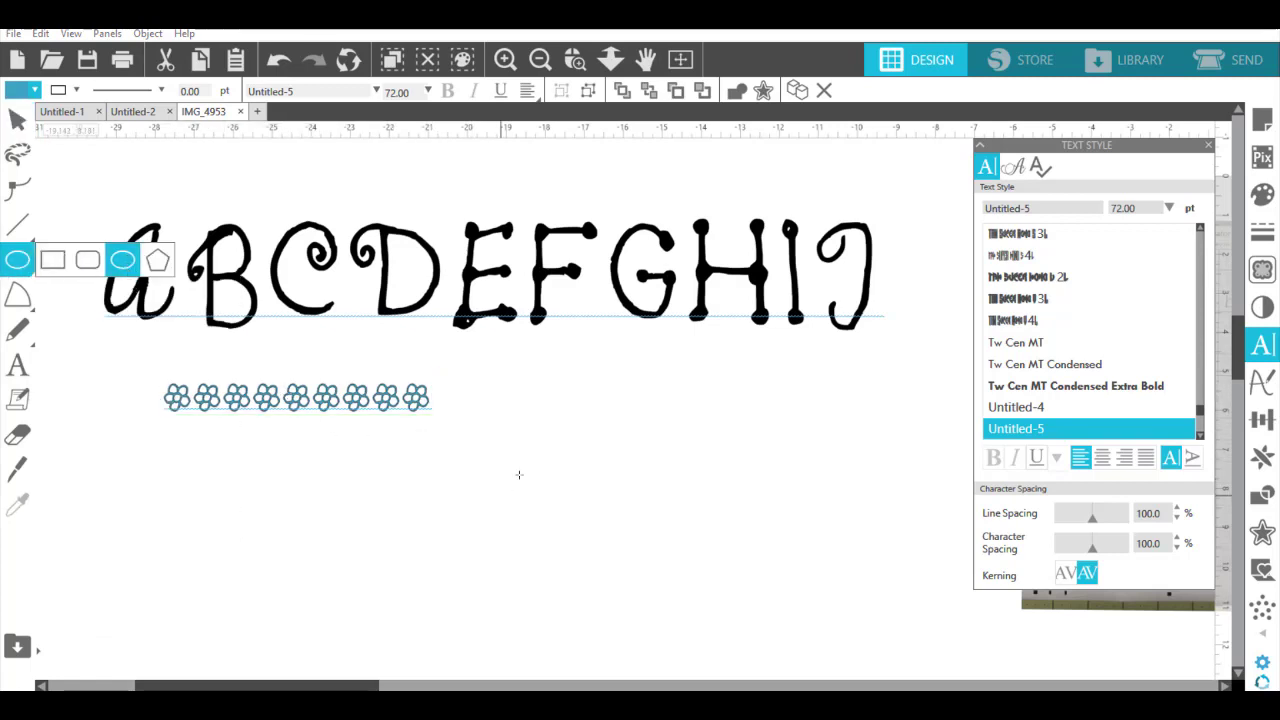
drag(540, 419, 678, 545)
Wrap the flower row around the ellipse at 155% character spacing and add two more flowers to complete the ring.
click(236, 405)
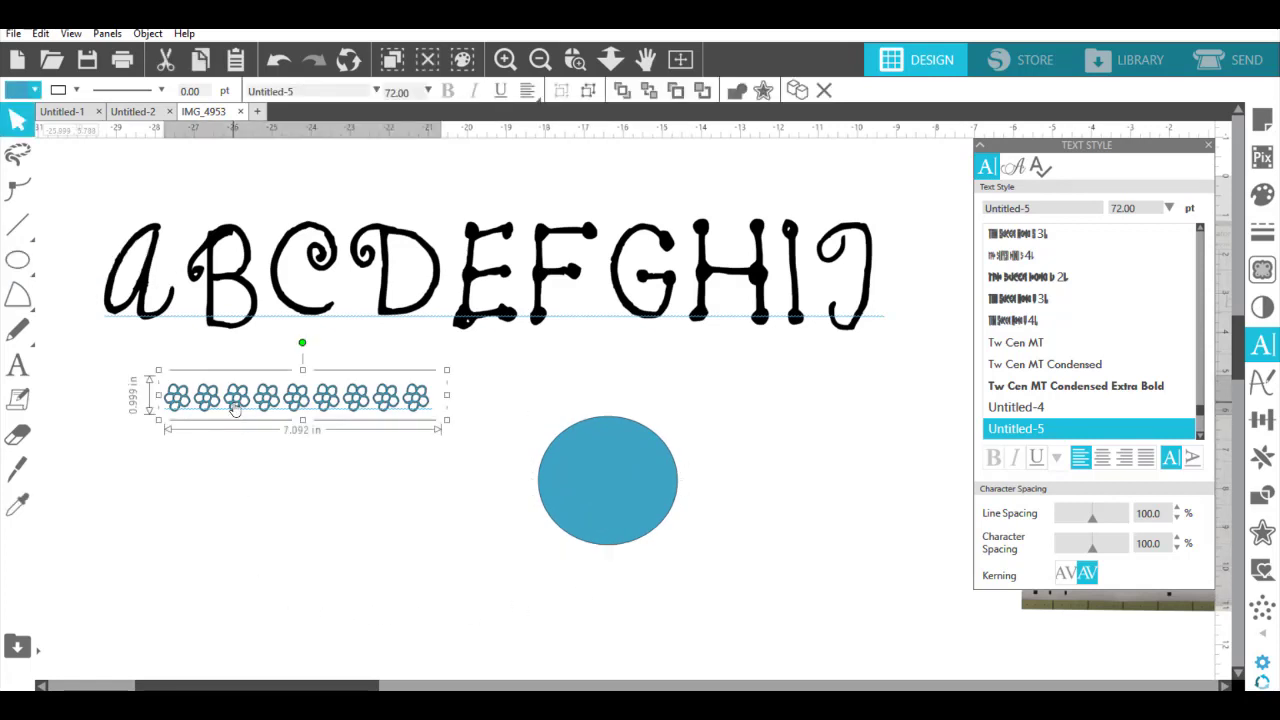
double_click(229, 410)
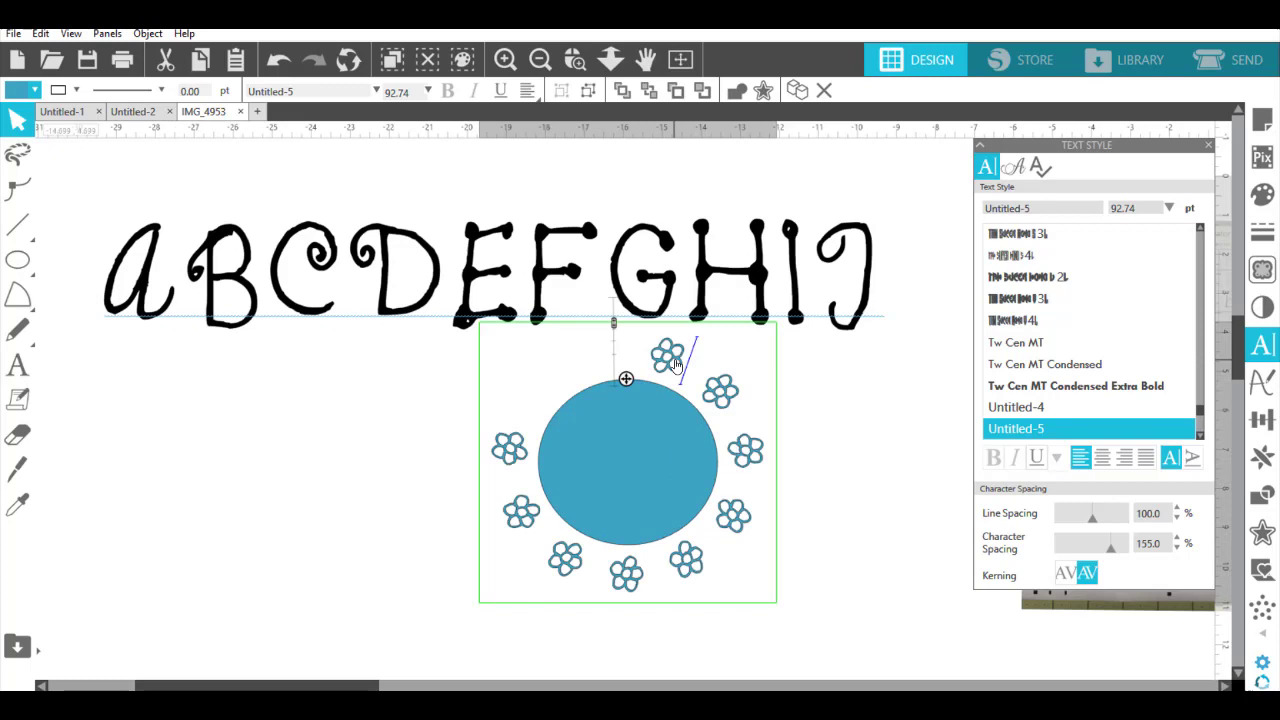
text(a)
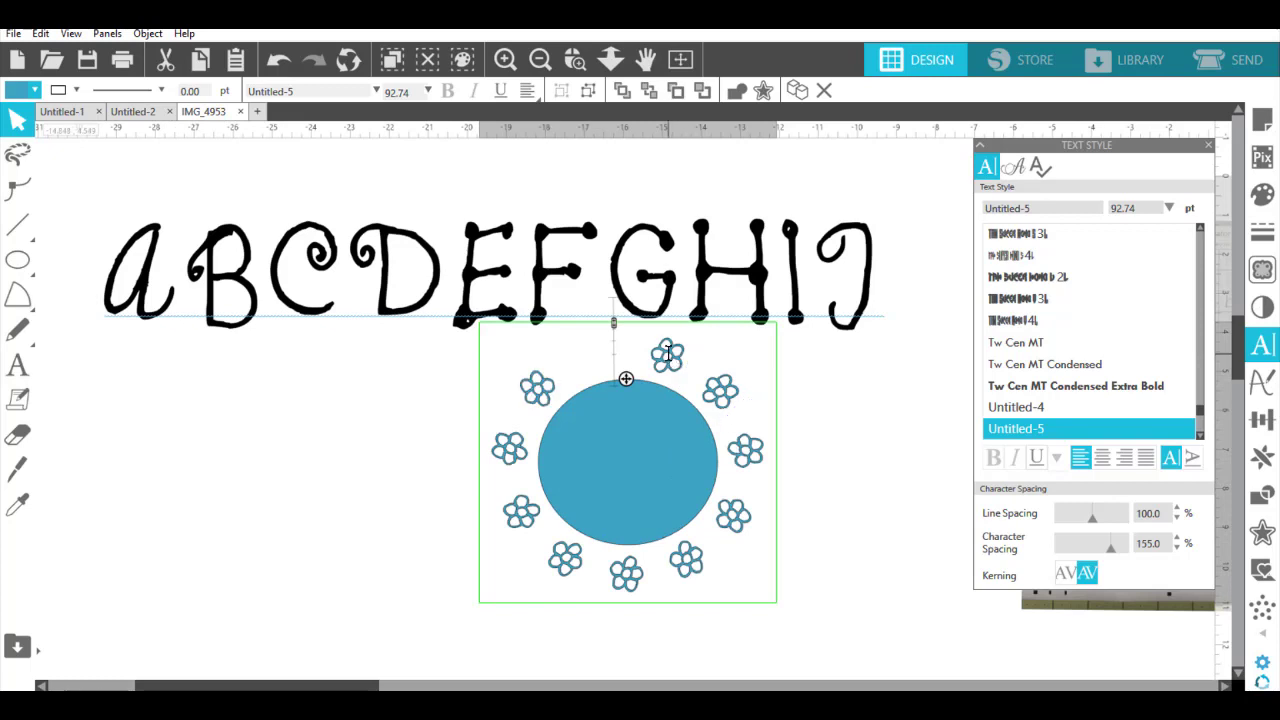
text(a)
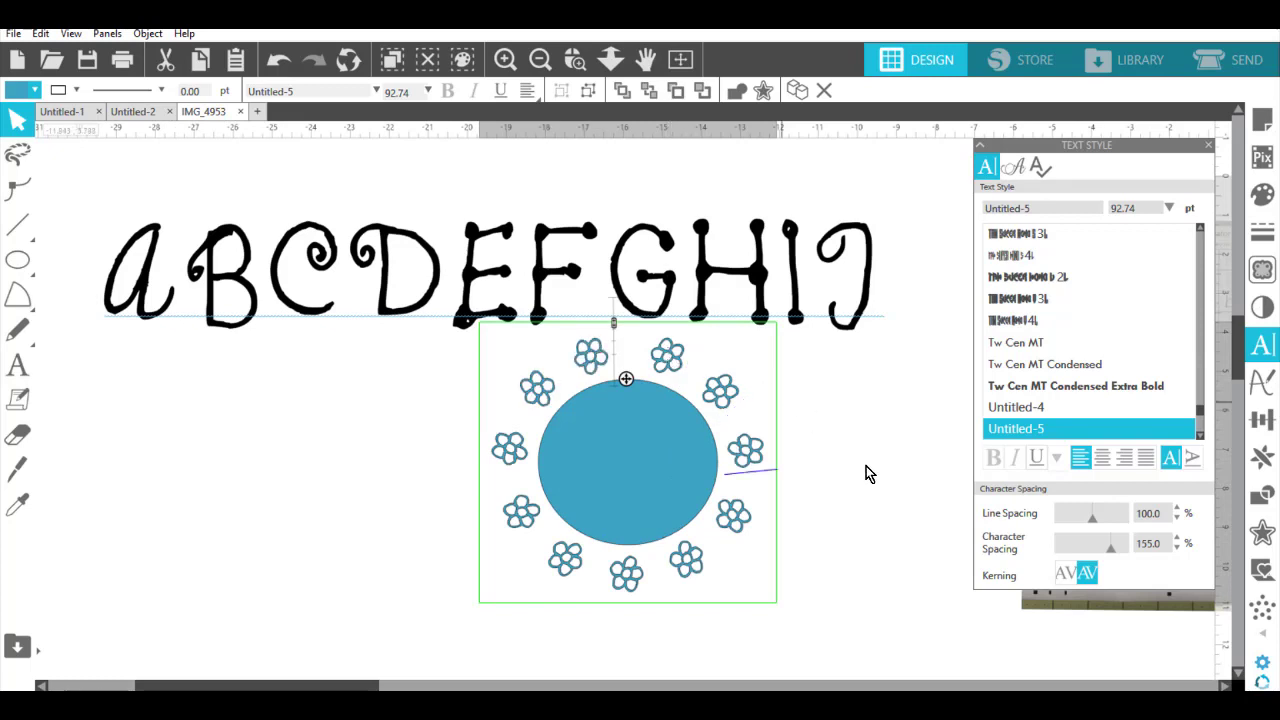
click(837, 517)
Move the ellipse and its flower ring to the left, underneath the letters E and F.
drag(641, 470, 576, 459)
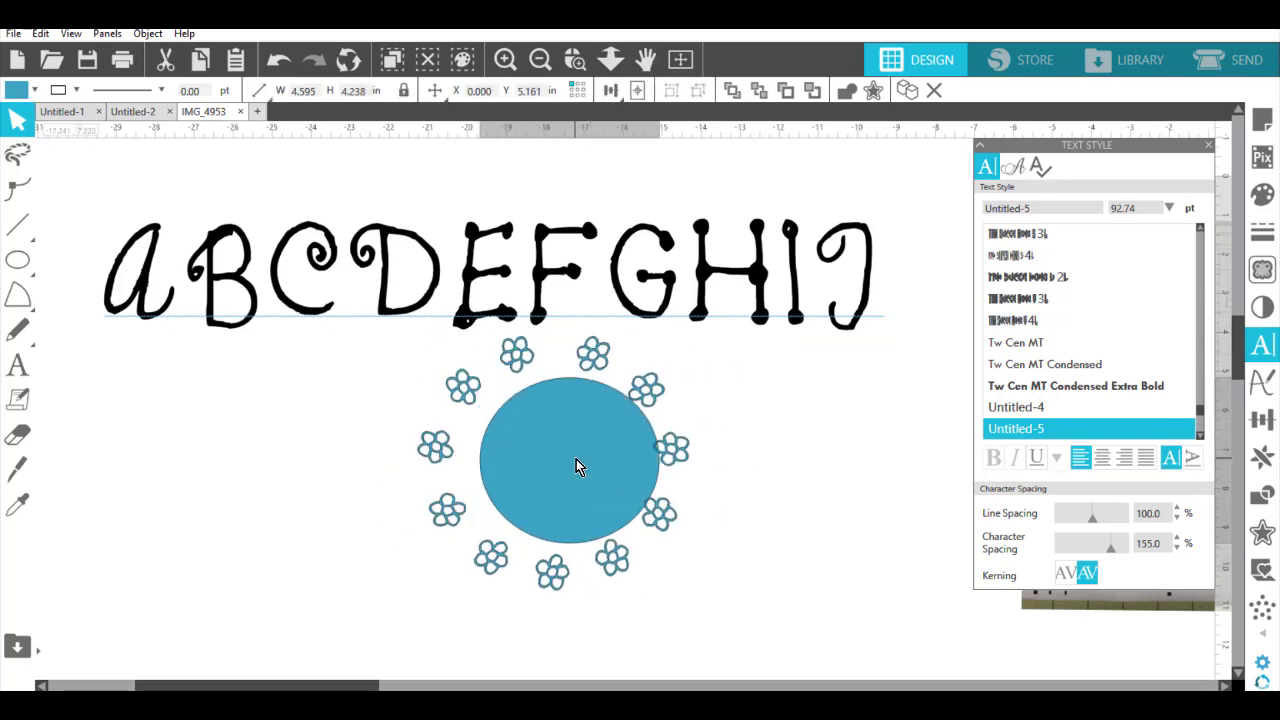
double_click(580, 460)
click(583, 464)
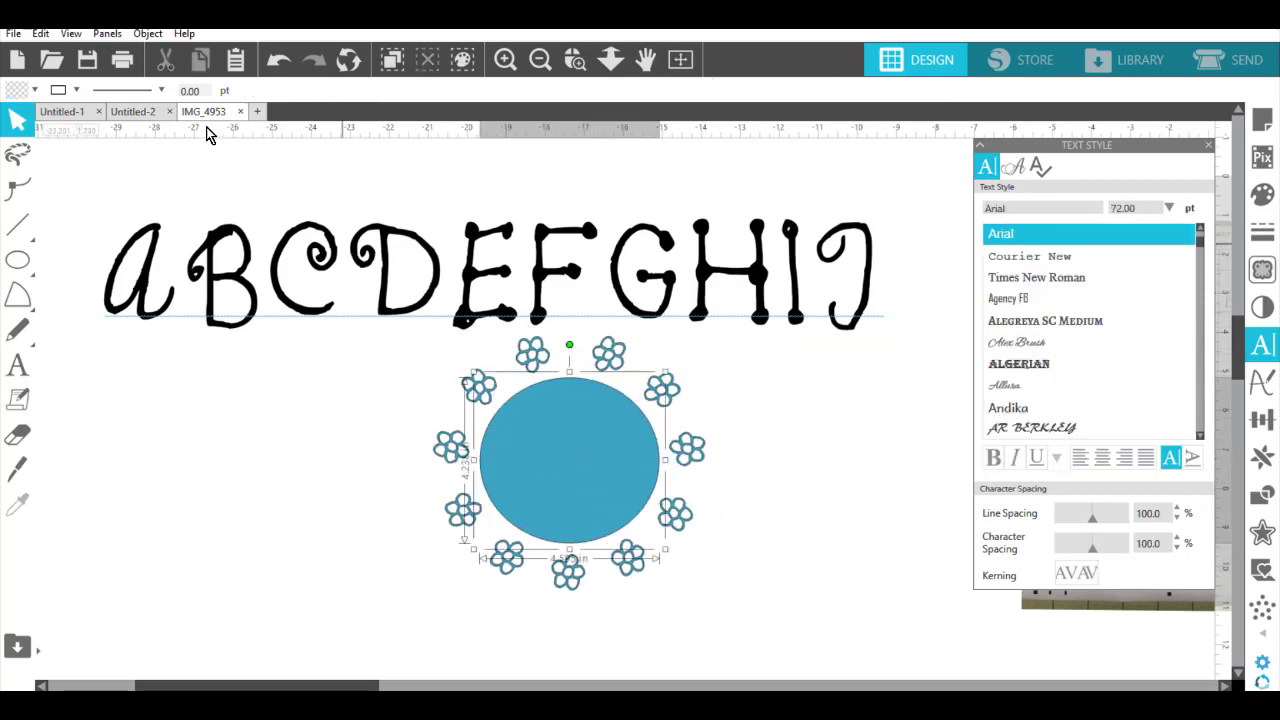
Try to convert only the ellipse to a path, and undo the conversion.
click(147, 34)
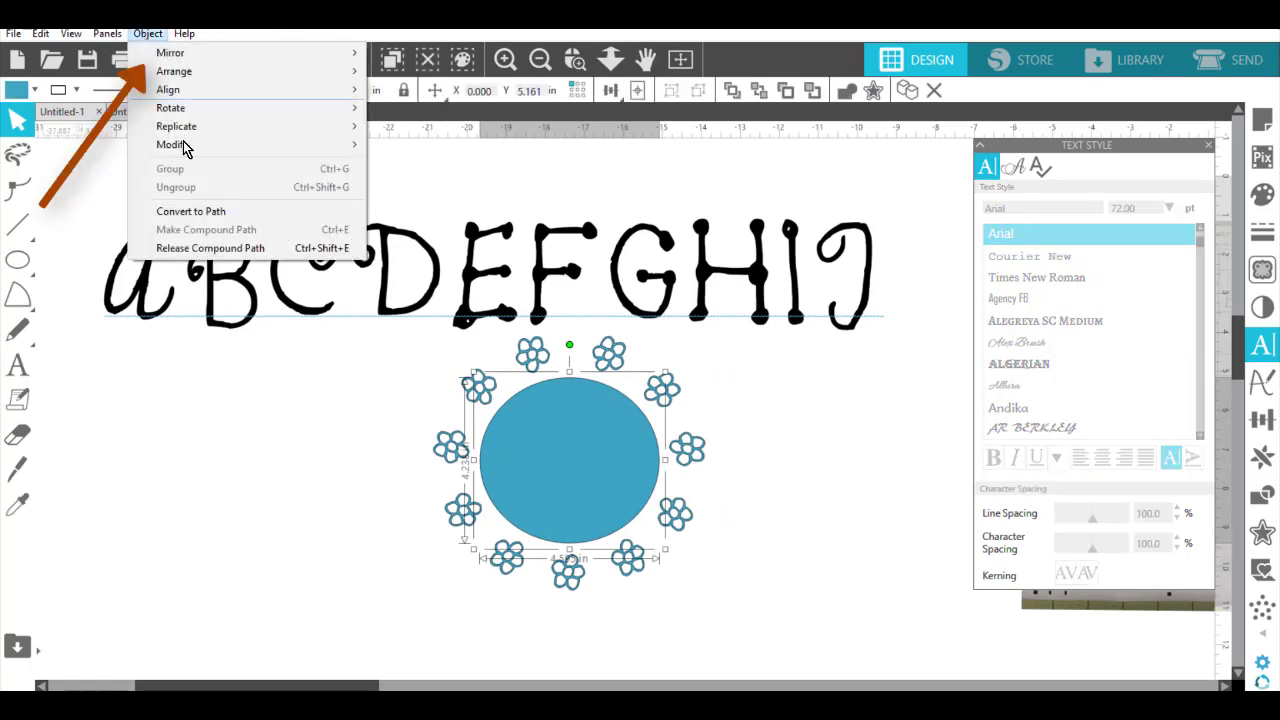
click(236, 210)
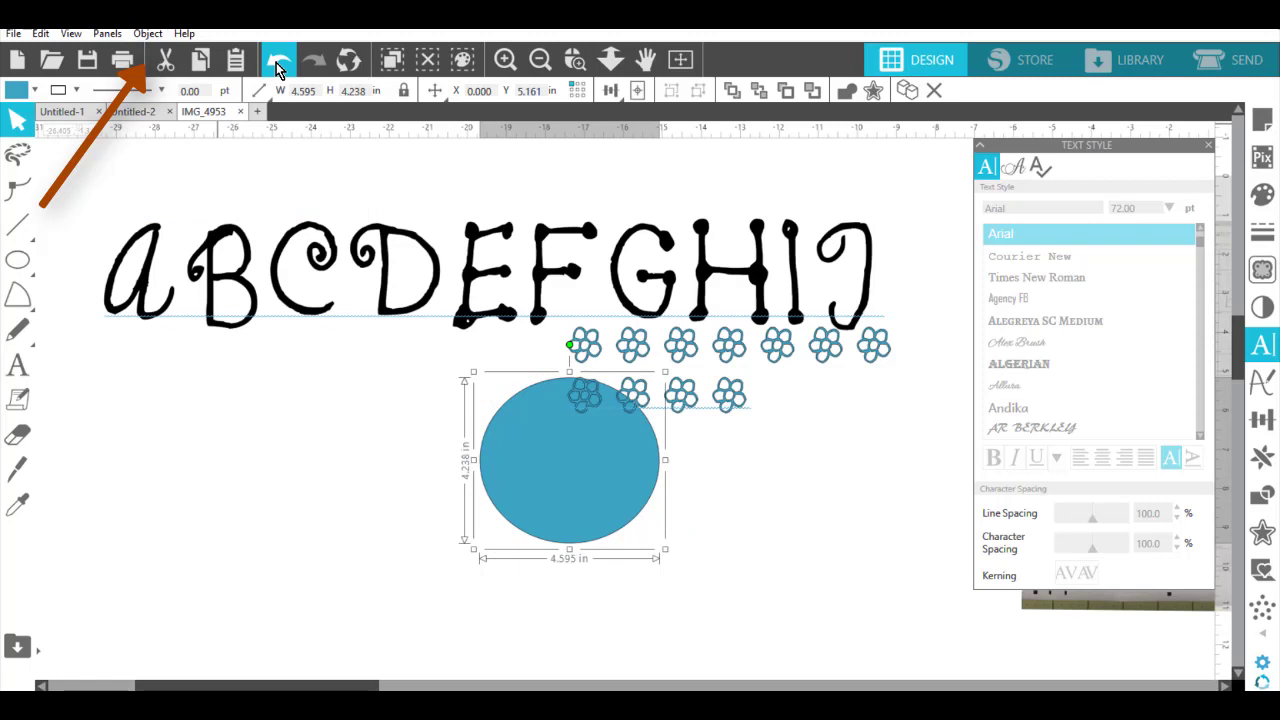
click(277, 64)
click(385, 475)
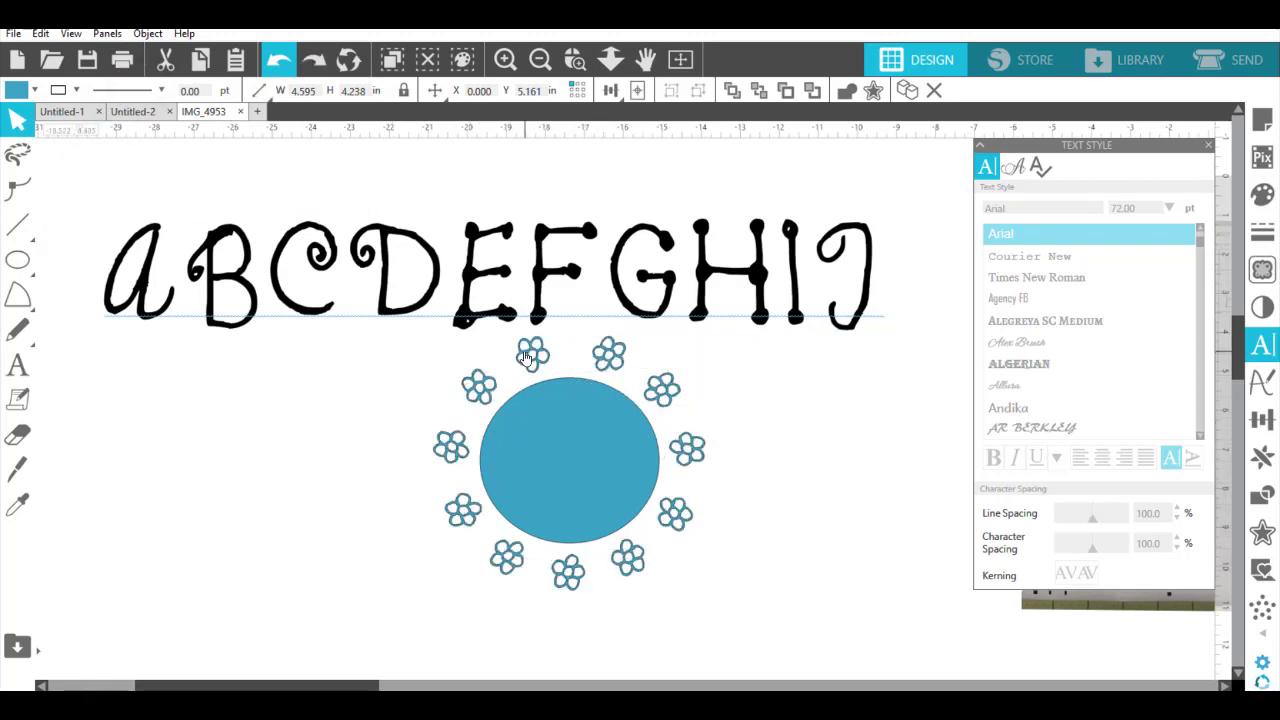
Convert the ring of flower text to a path and delete the ellipse inside it.
click(527, 358)
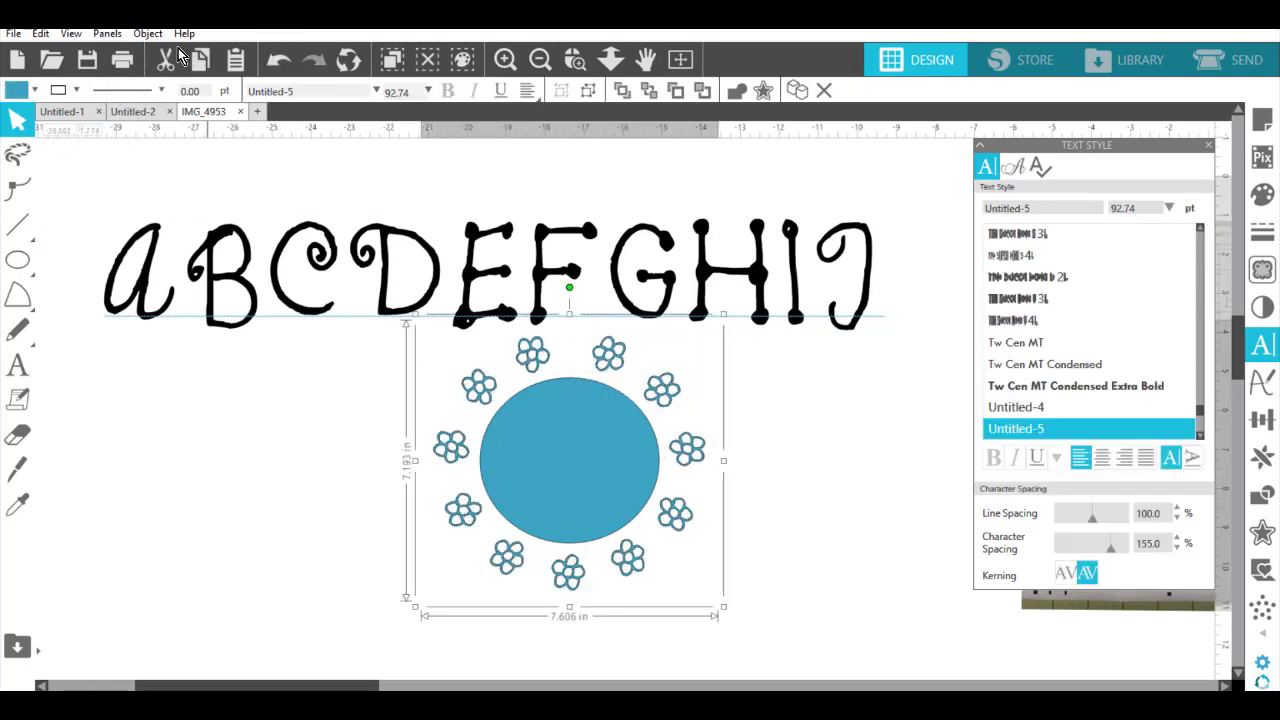
click(148, 33)
click(188, 211)
drag(581, 443, 189, 463)
key(Delete)
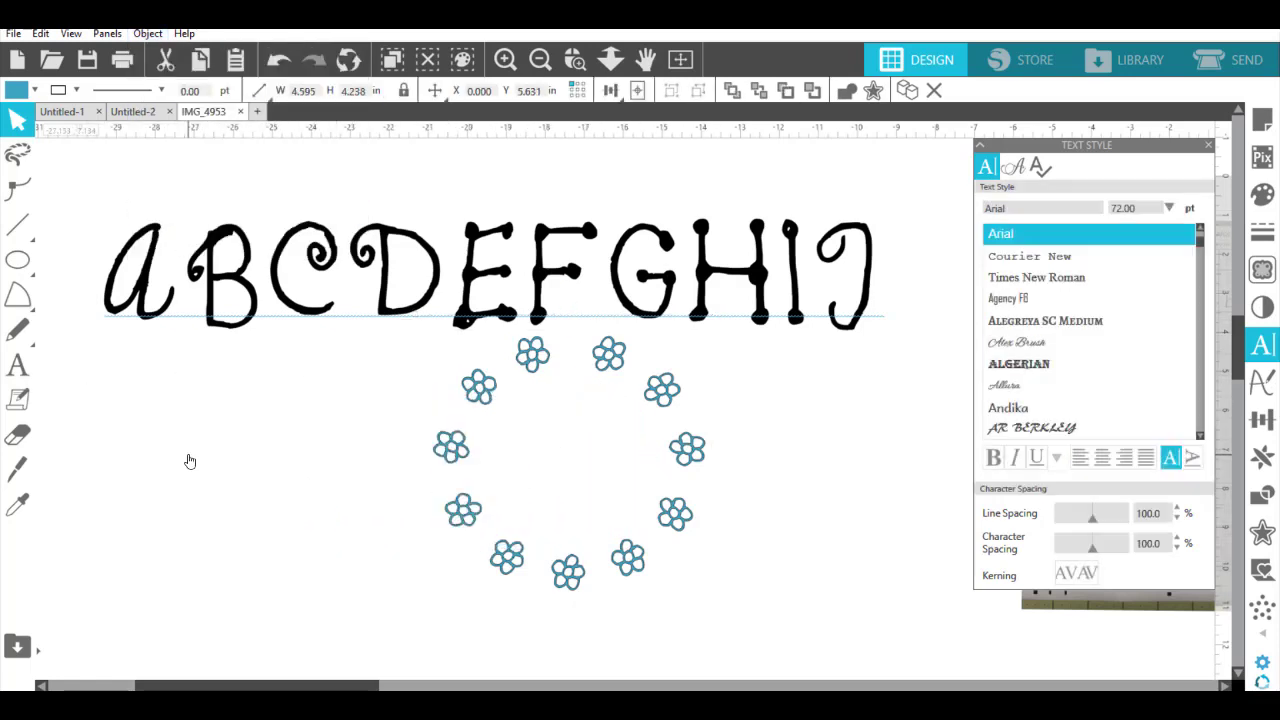
Move the flower ring up and to the left so that it overlaps the letters C to F.
drag(479, 383, 358, 311)
scroll(953, 451, down, 1)
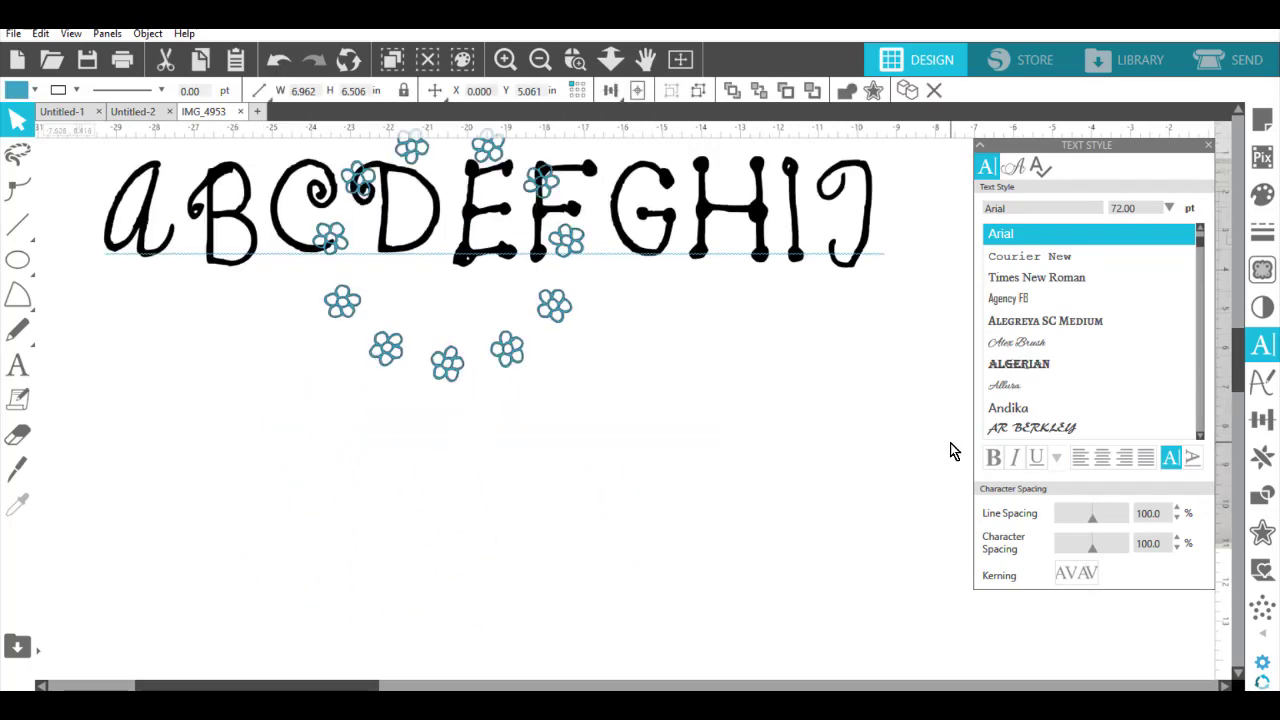
click(953, 451)
scroll(824, 416, down, 2)
scroll(812, 391, up, 3)
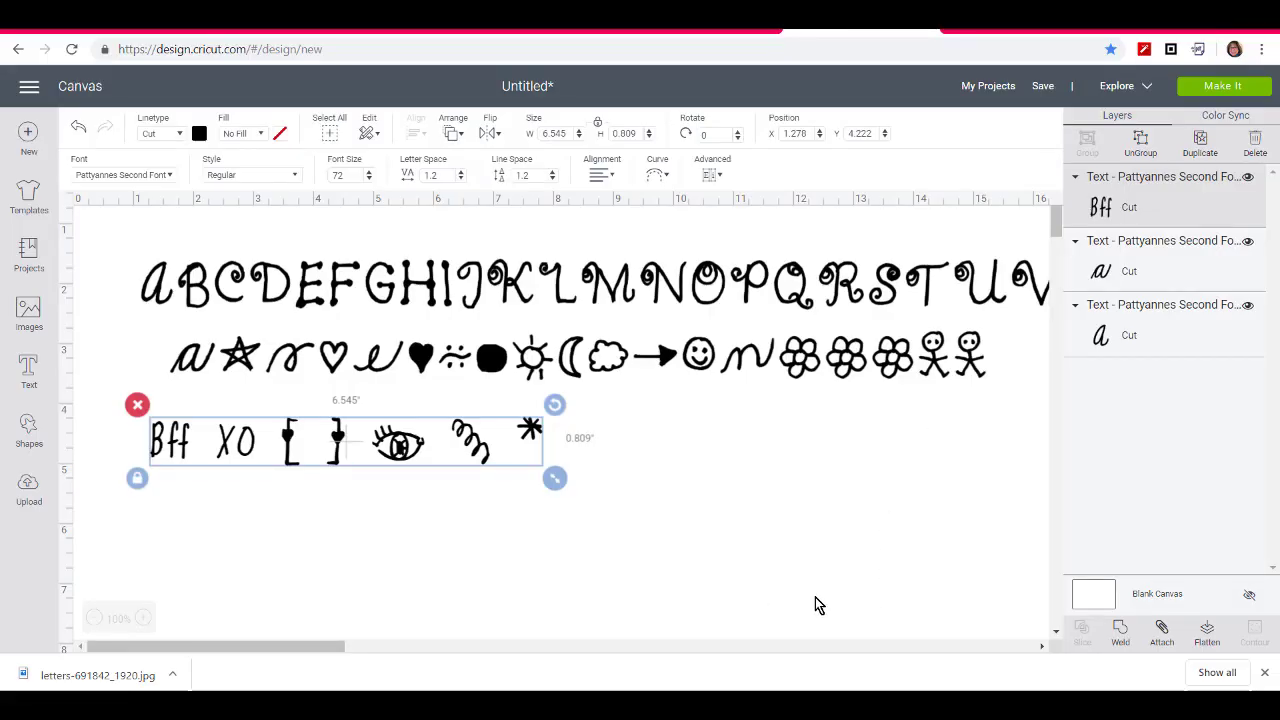
In Cricut Design Space, move the alphabet, doodle and Bff text rows upward and leftward to make room below them.
drag(581, 300, 520, 250)
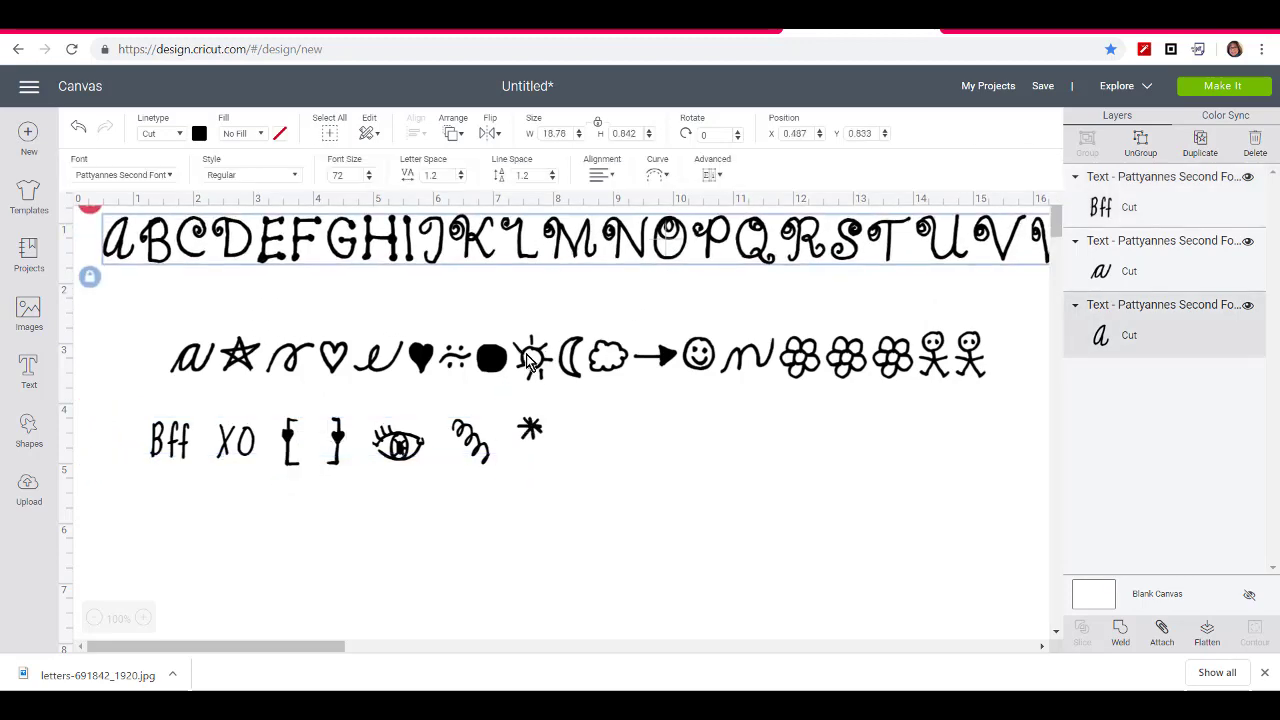
drag(530, 362, 463, 320)
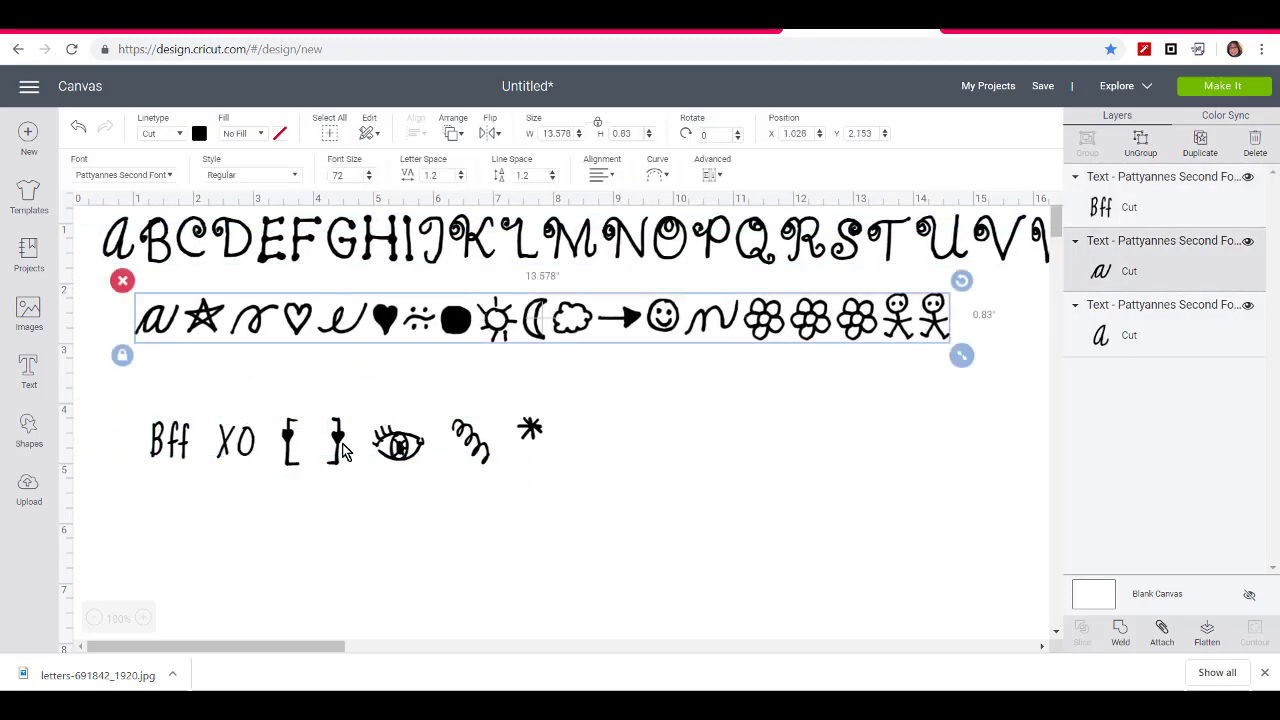
drag(341, 451, 328, 404)
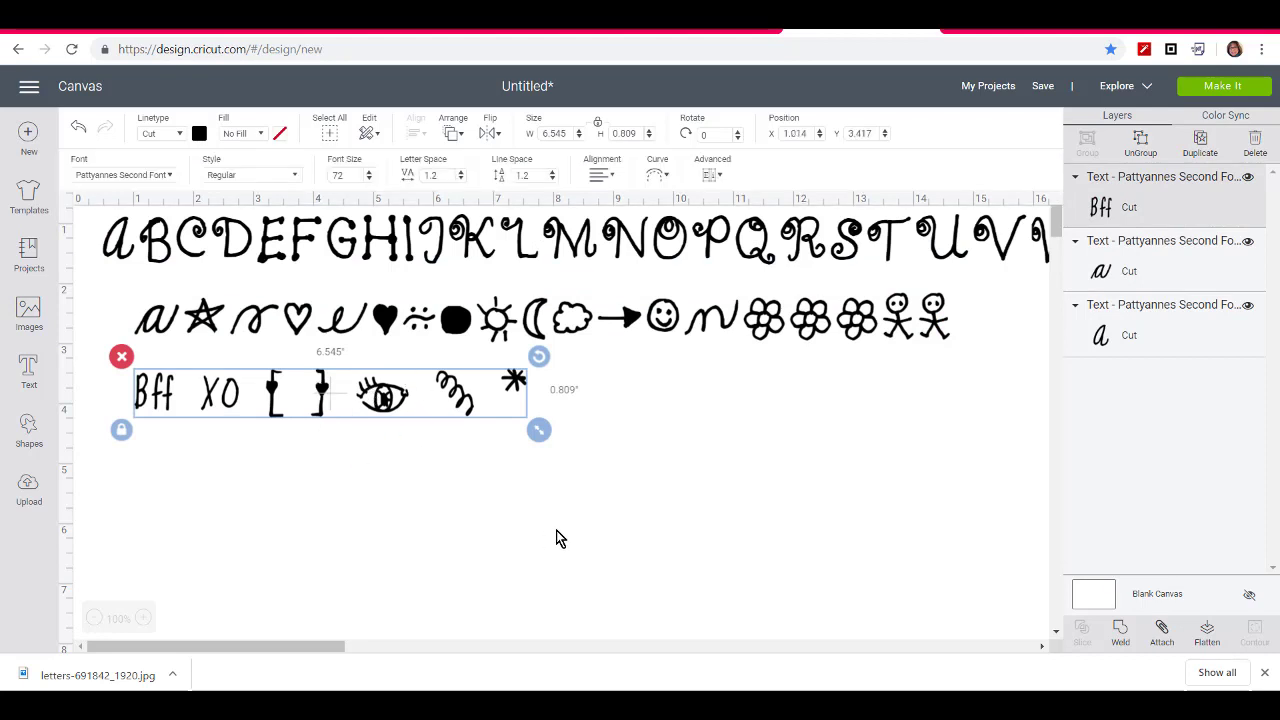
Add a new text object below the three rows reading "Ro( )[=" in the custom handwritten font.
click(29, 375)
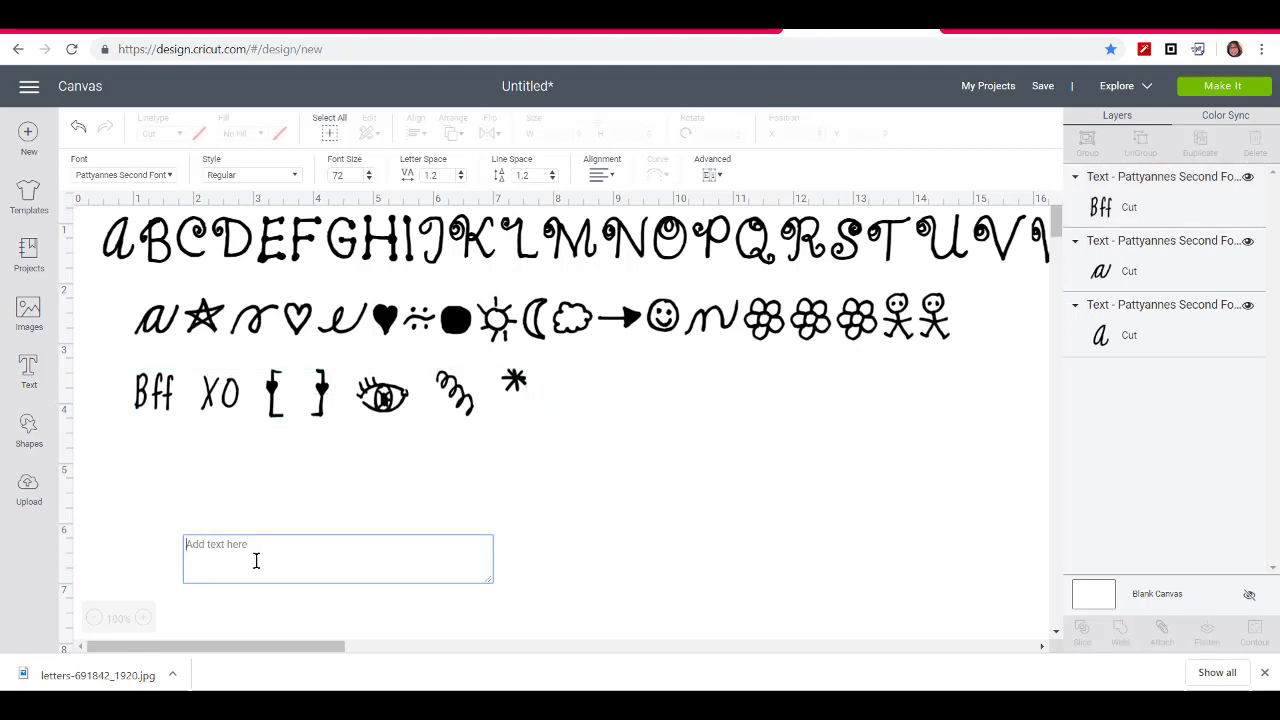
text(R)
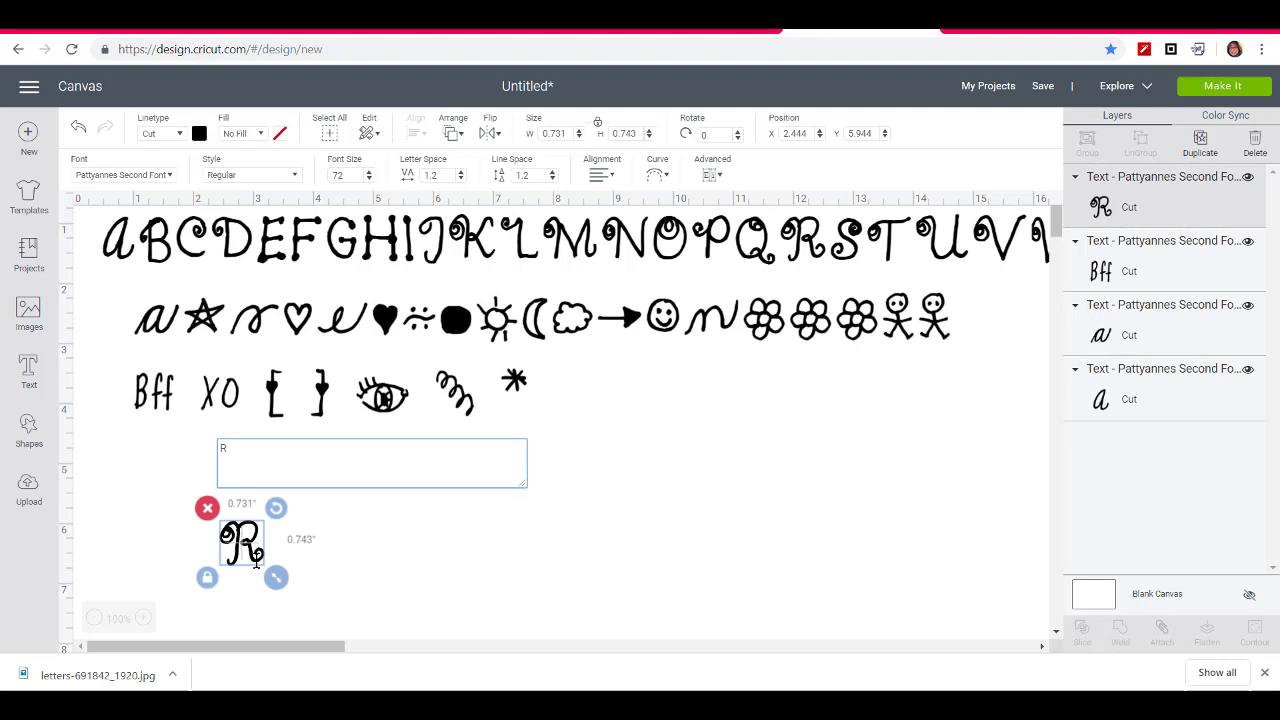
text(o)
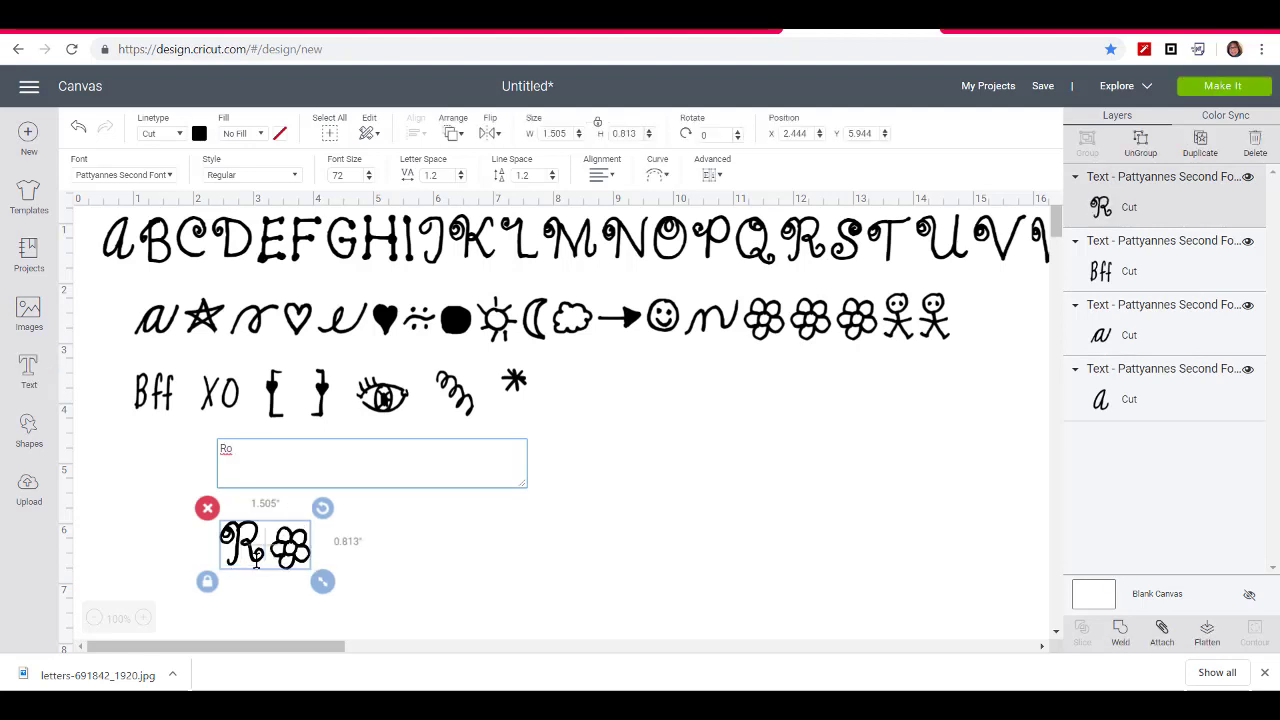
text(( )[)
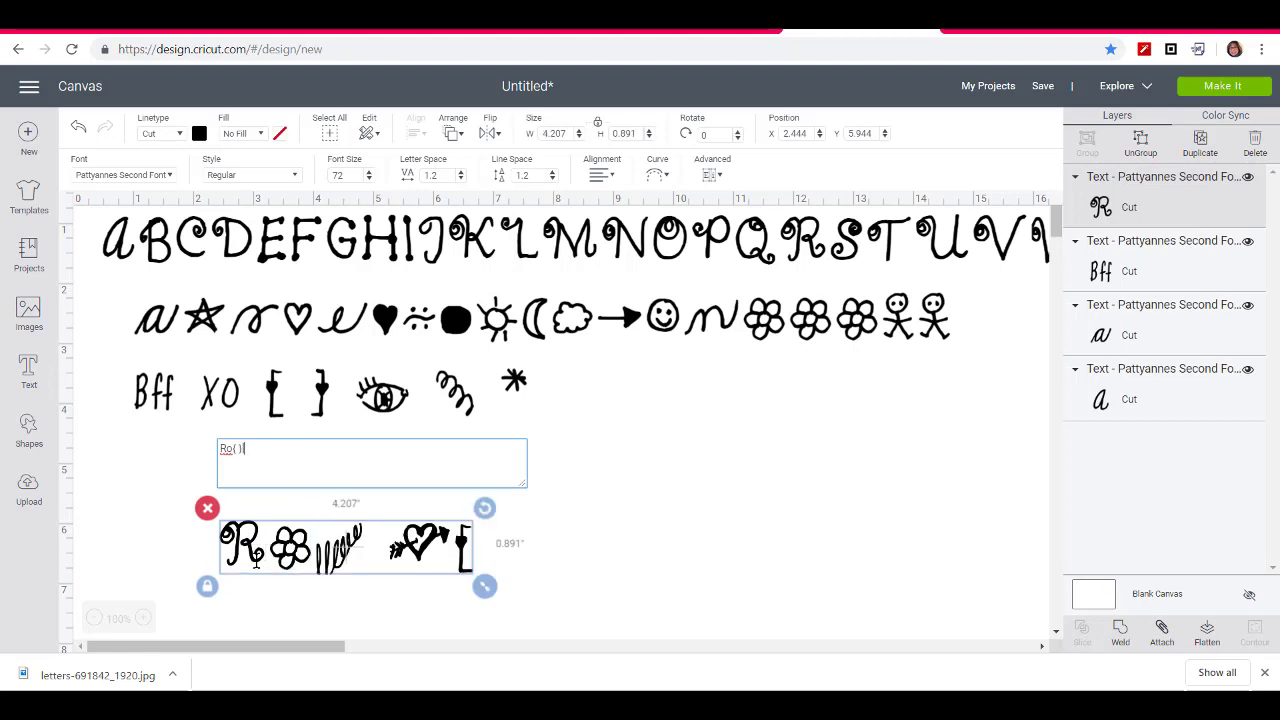
text(=)
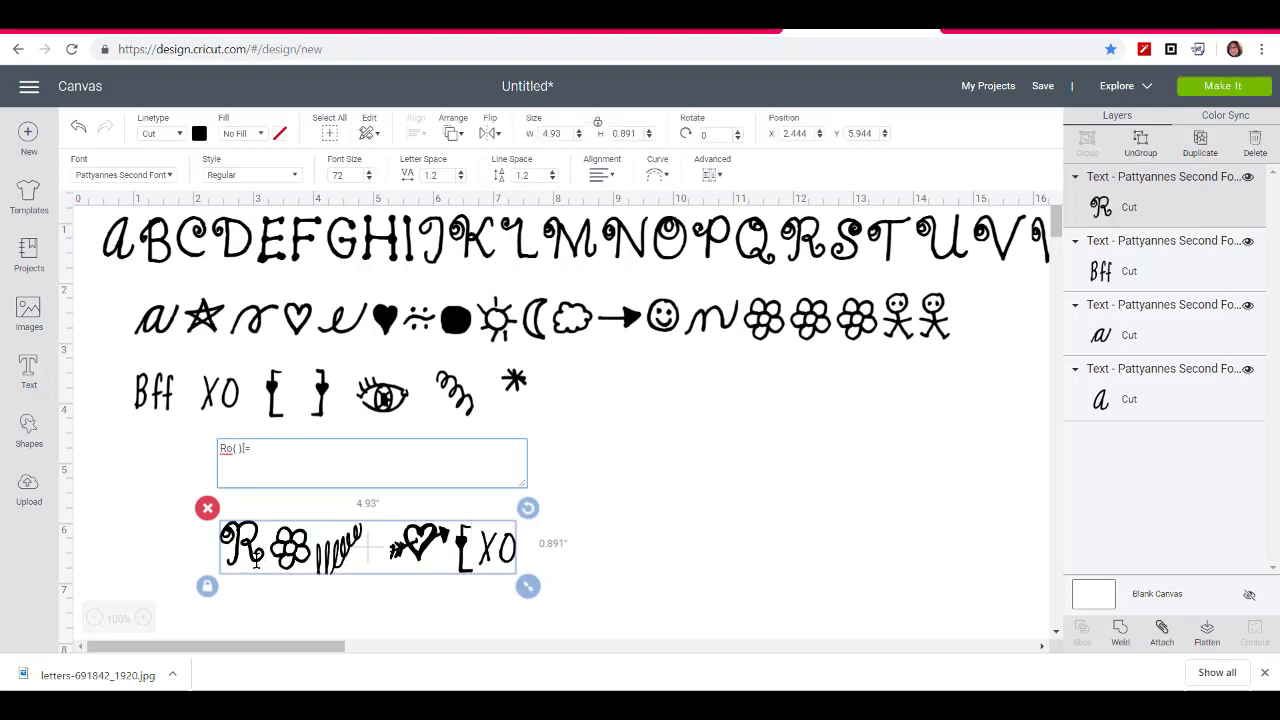
Extend the new text with a space and a run of plus signs for repeated Bff glyphs.
text( +)
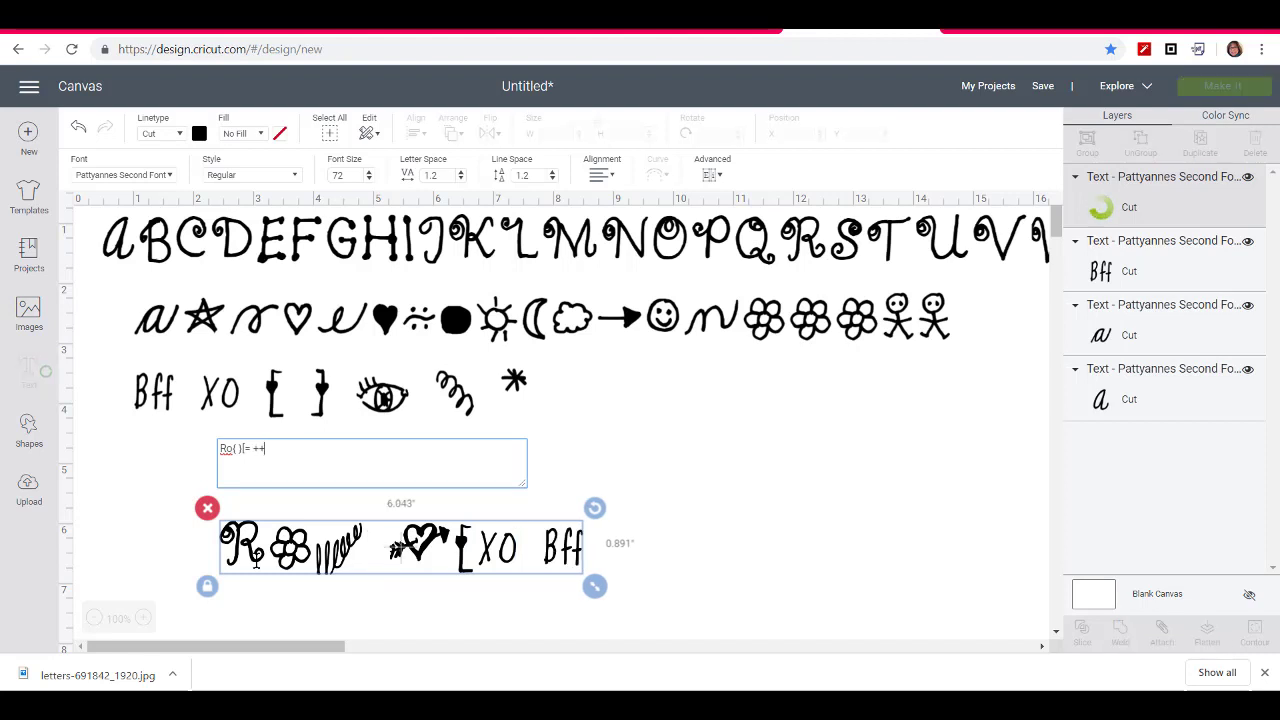
text(+)
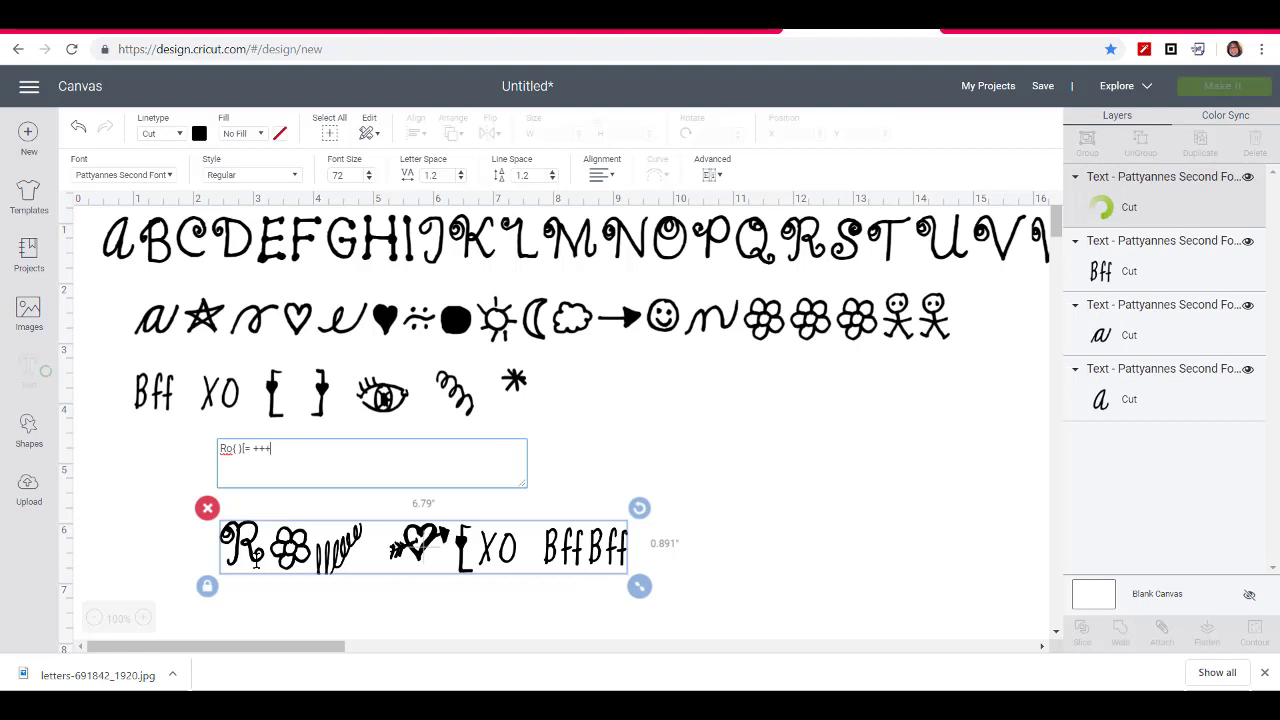
text(+)
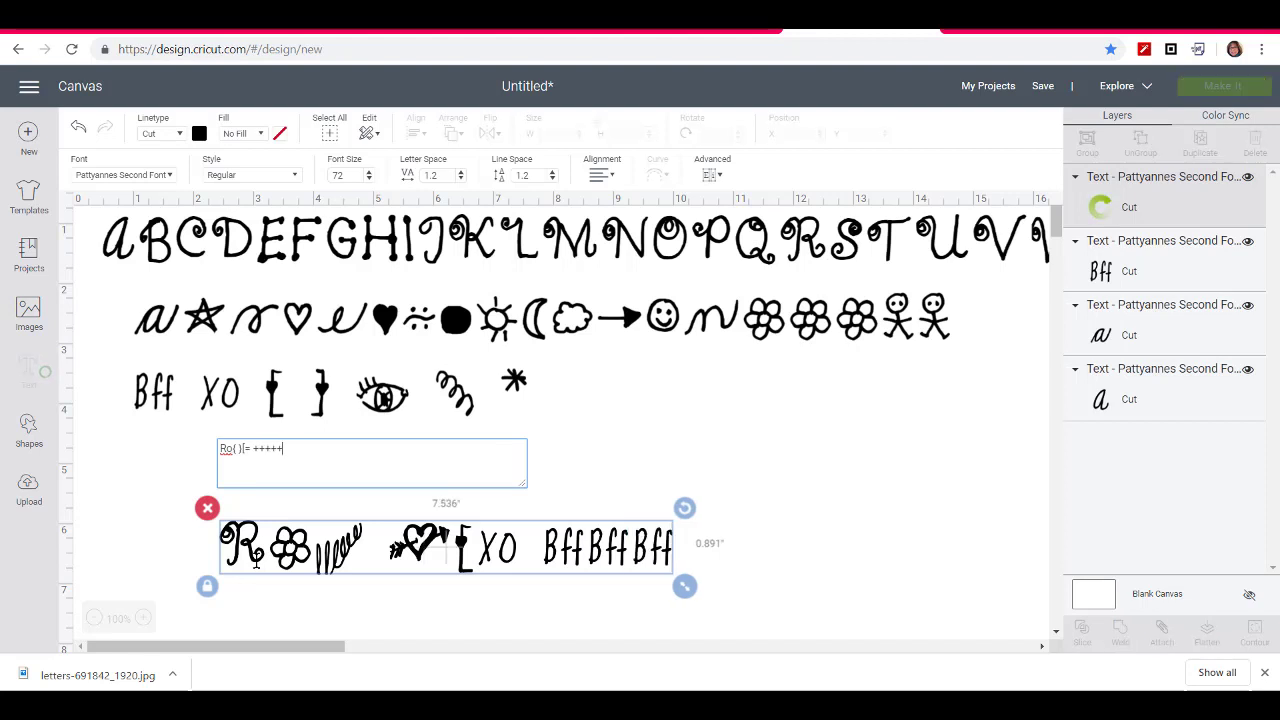
text(++)
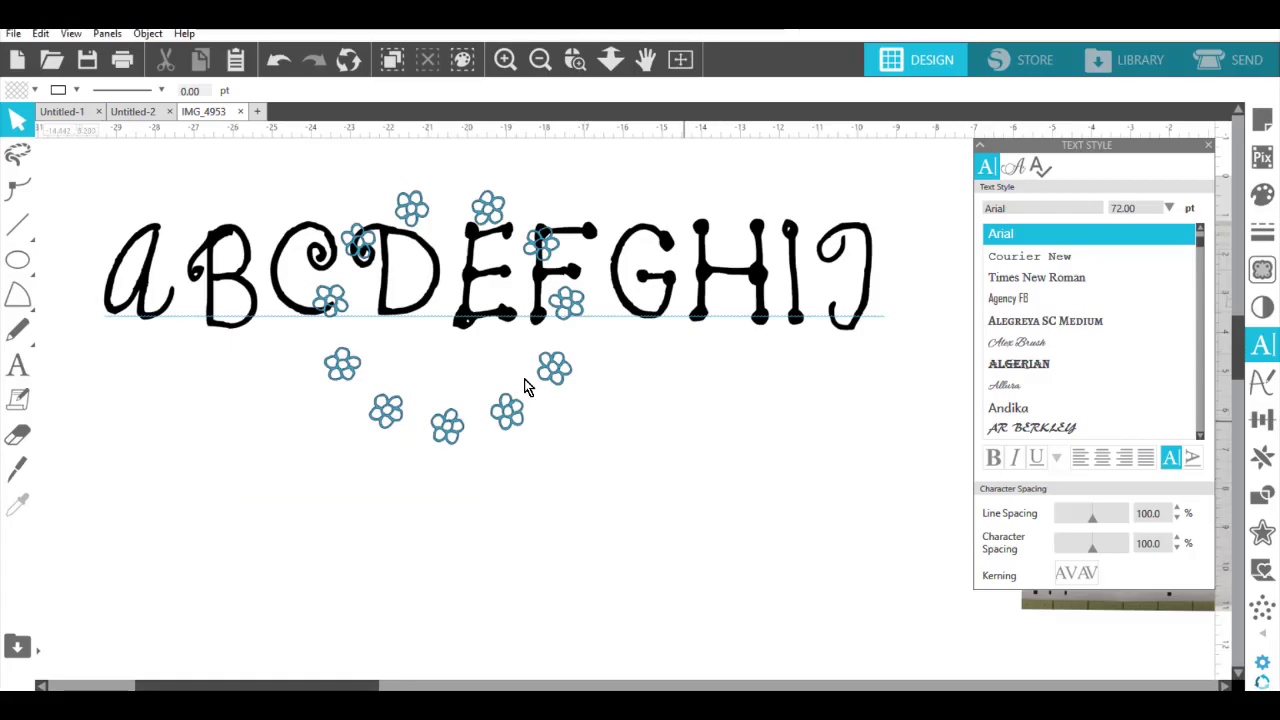
Switch back to Silhouette Studio and delete the letters and the flower ring.
click(222, 214)
key(Delete)
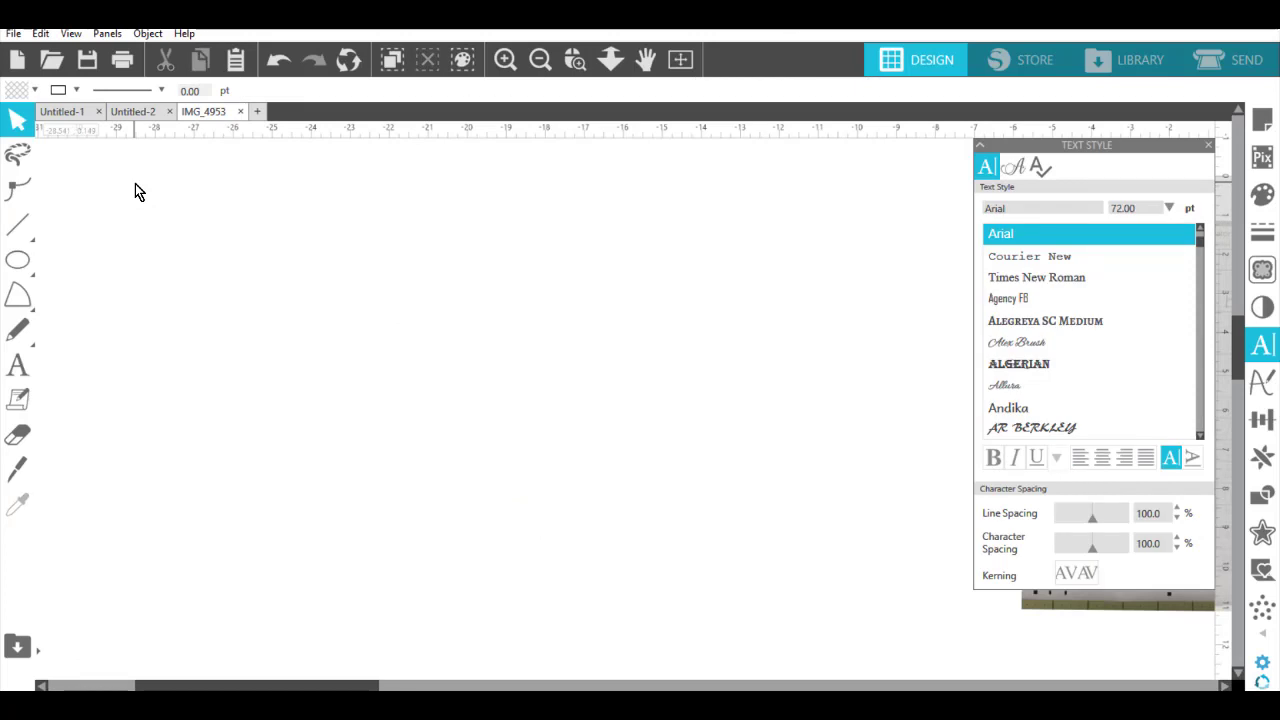
Add a new text object containing a single plus sign in Arial at 72 pt on the empty canvas.
click(17, 363)
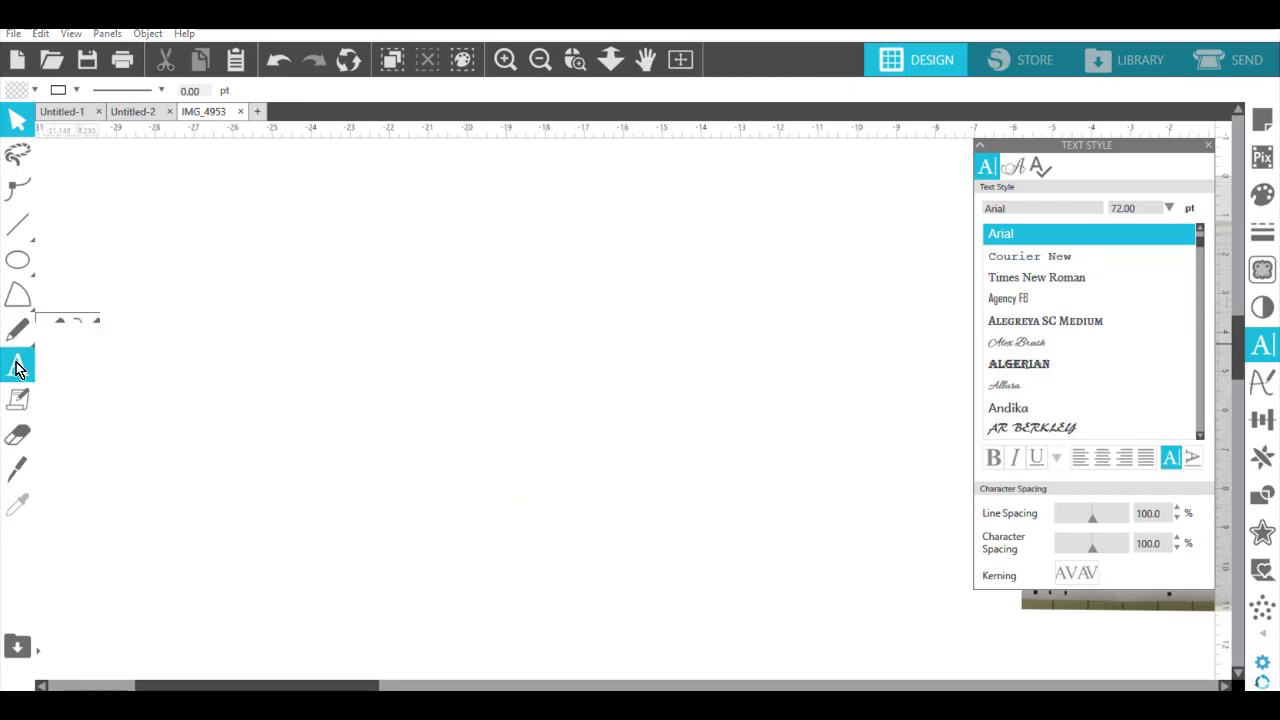
click(393, 365)
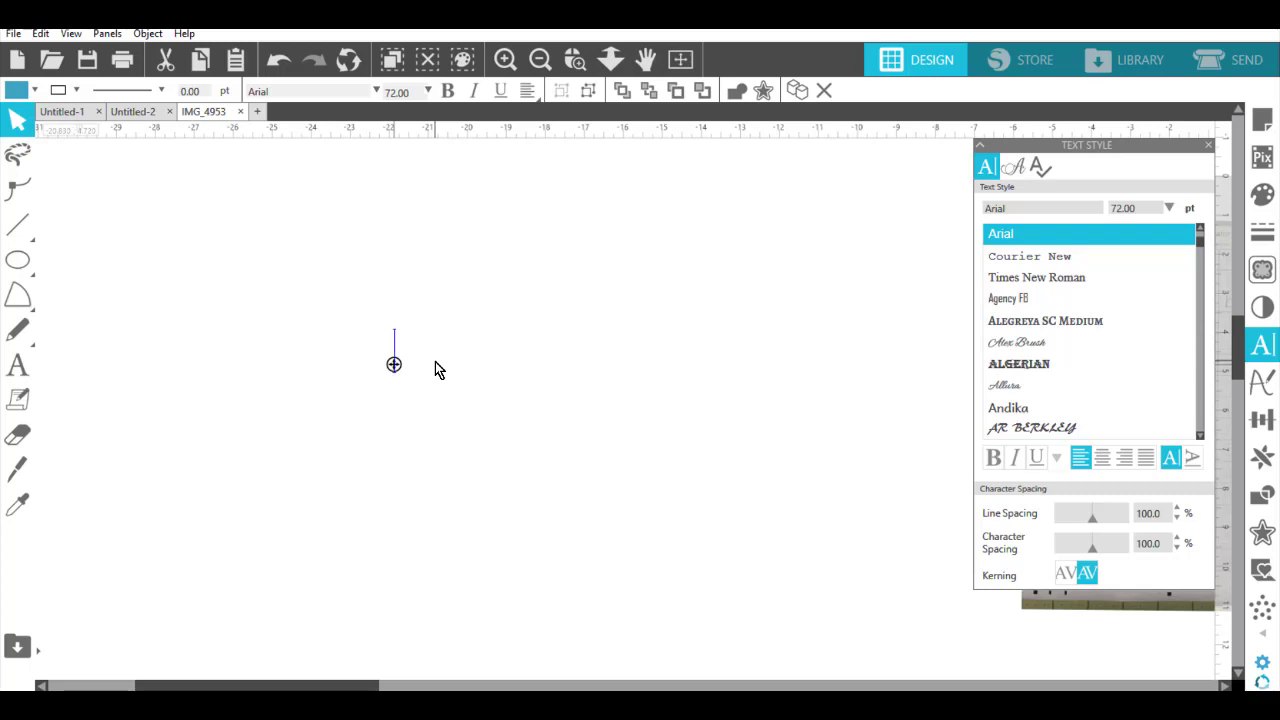
text(+)
key(BackSpace)
text(=)
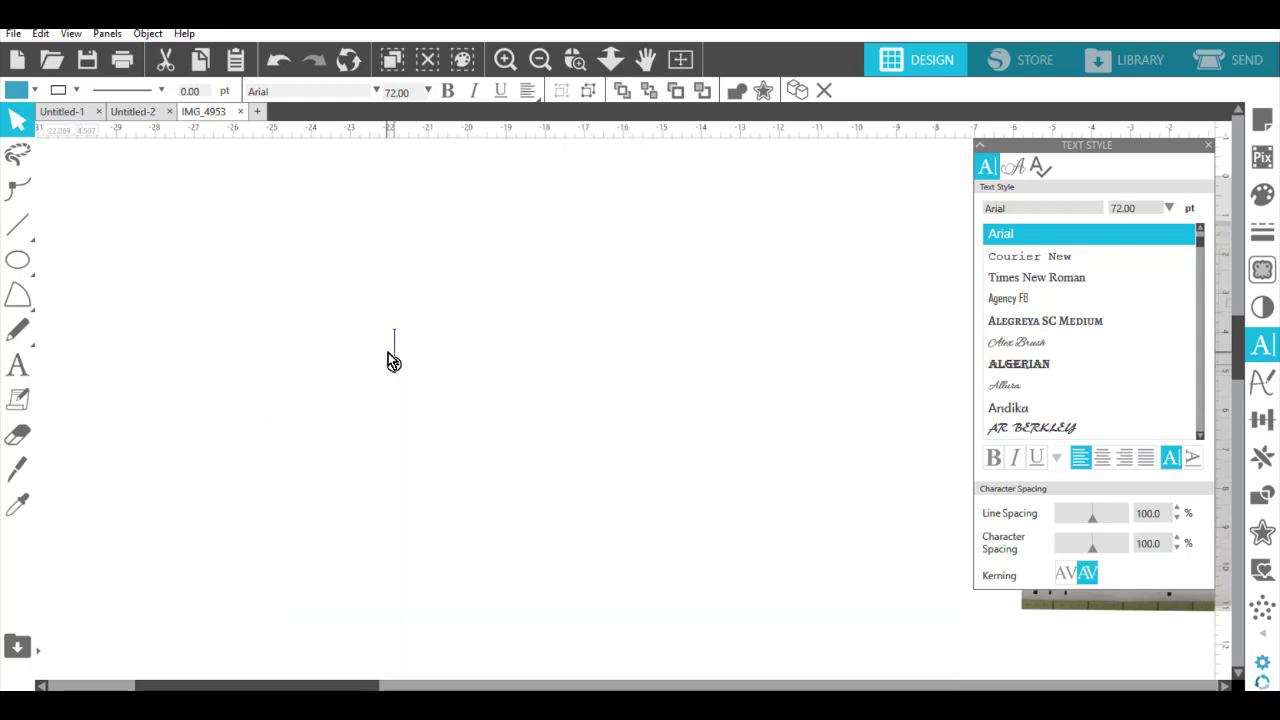
text(+)
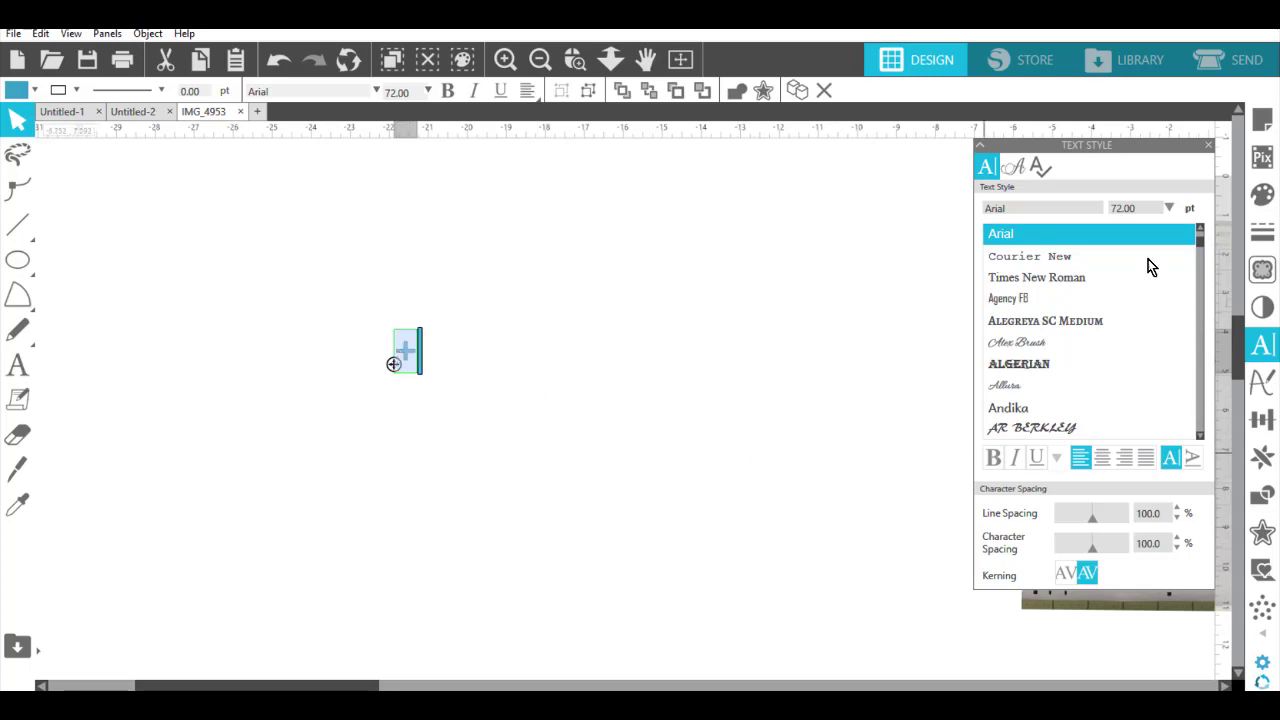
Change the font of the plus sign to Untitled-5 and place the cursor after it.
scroll(1202, 232, up, 3)
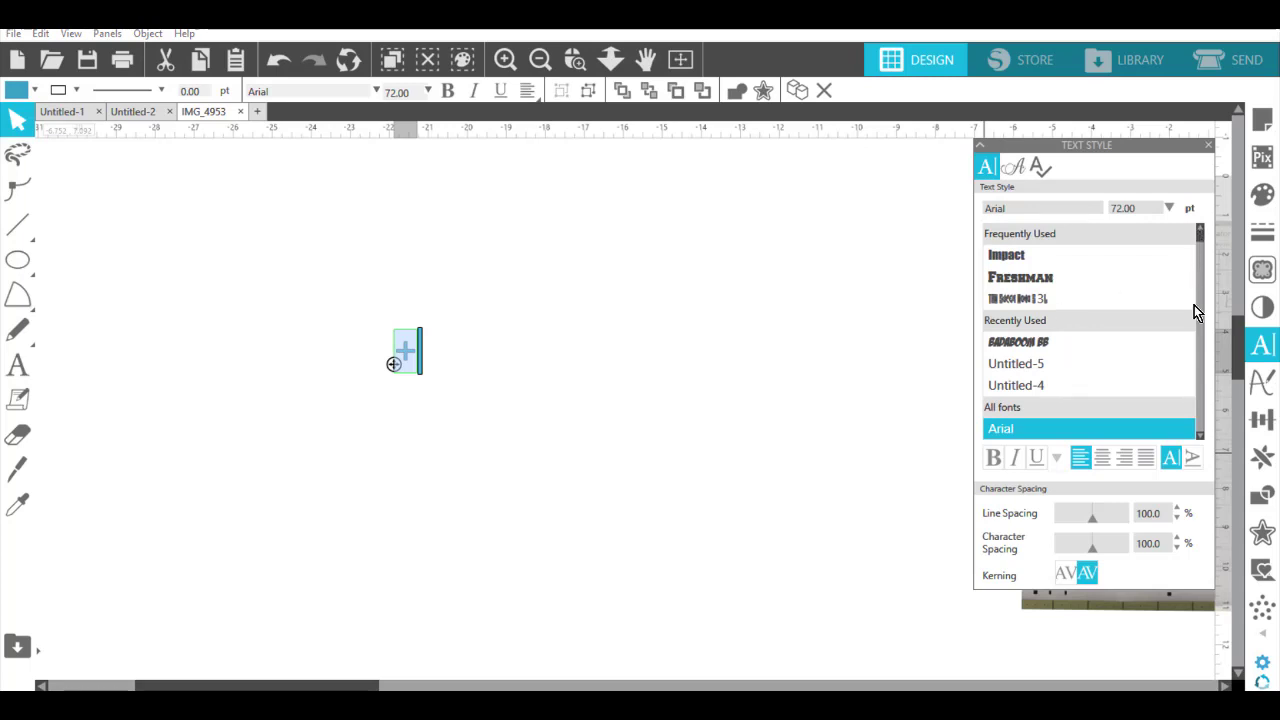
click(1022, 365)
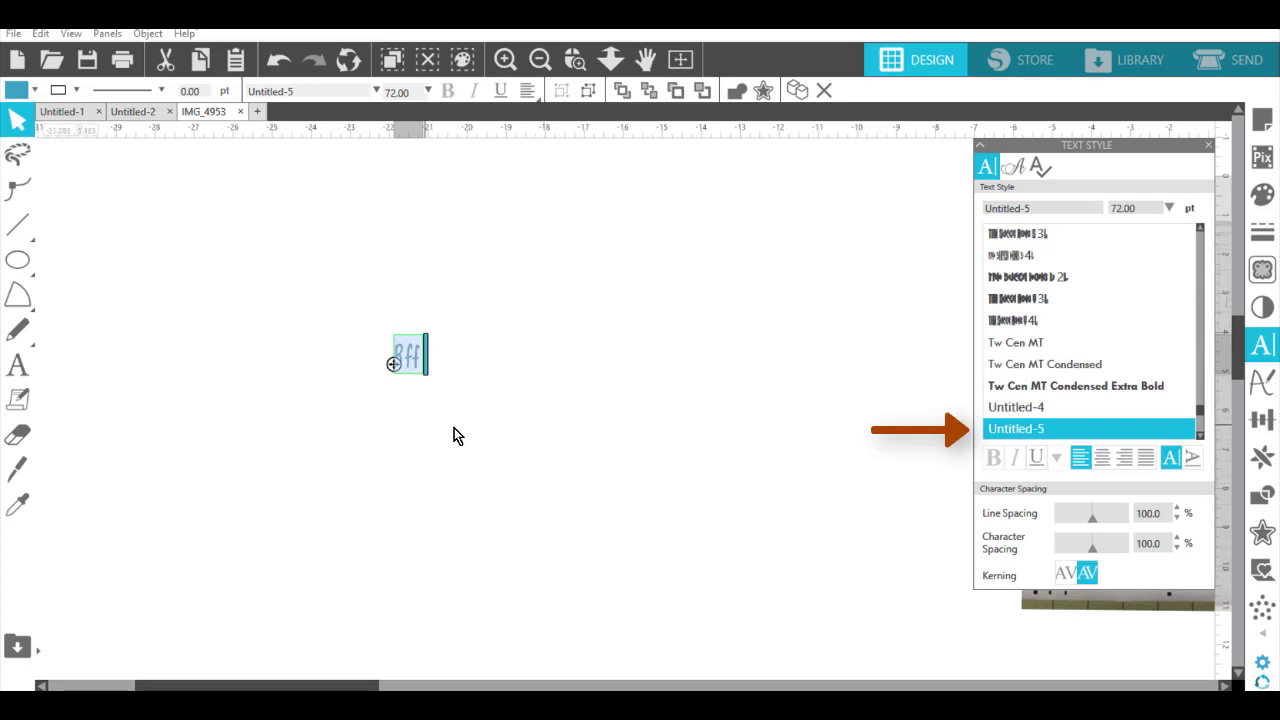
click(420, 363)
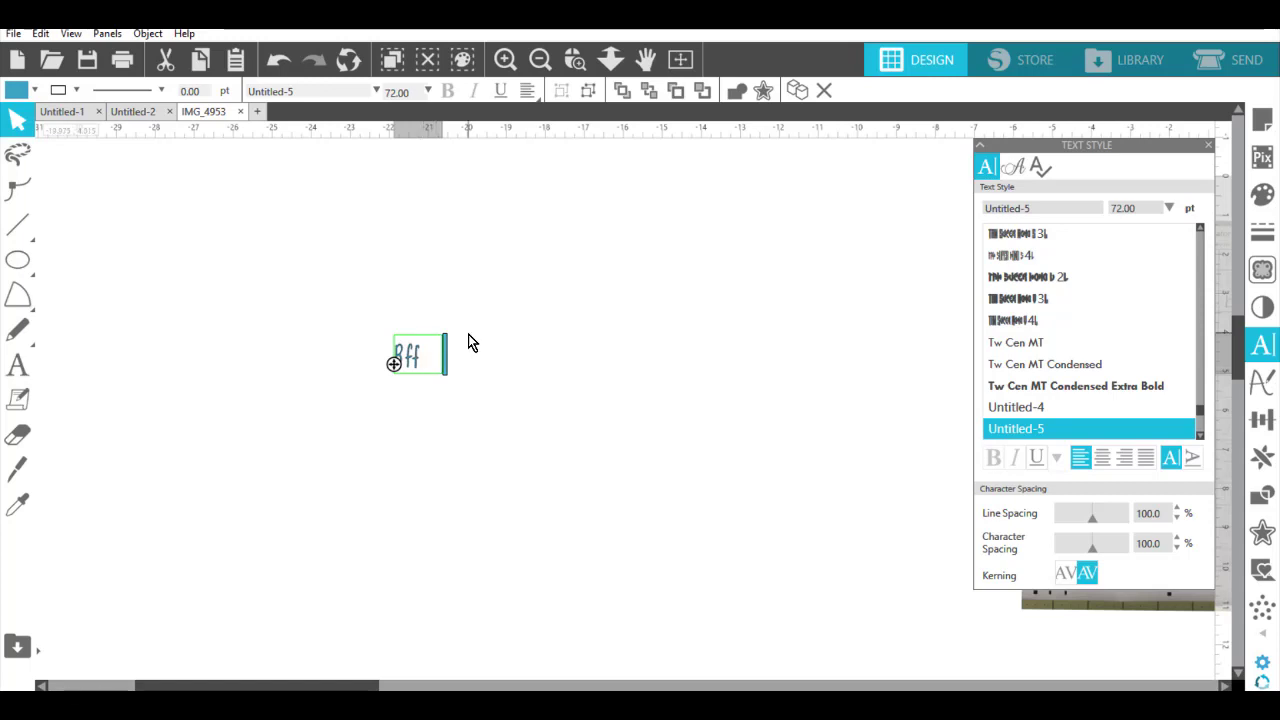
Extend the text with spaced plus signs until it holds nine Bff glyphs in Untitled-5.
text(Bff)
text(Bff)
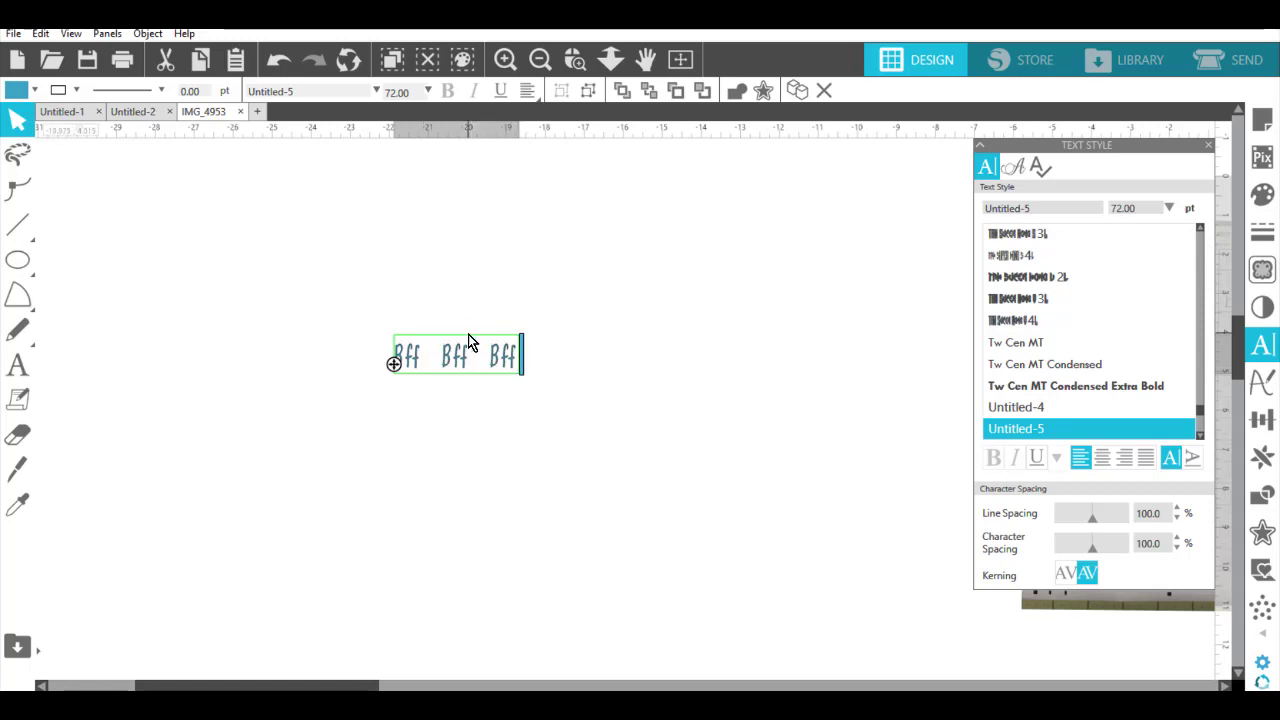
text(Bff)
text(Bff)
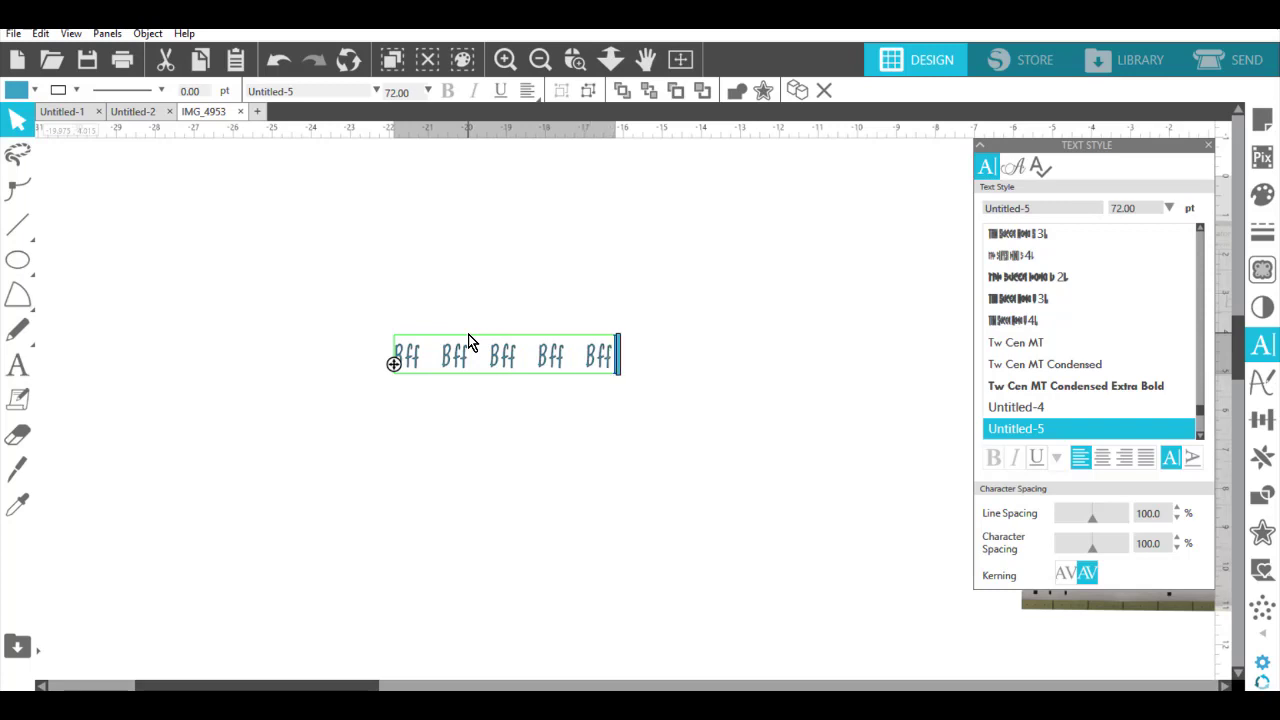
text(Bff)
text(Bff)
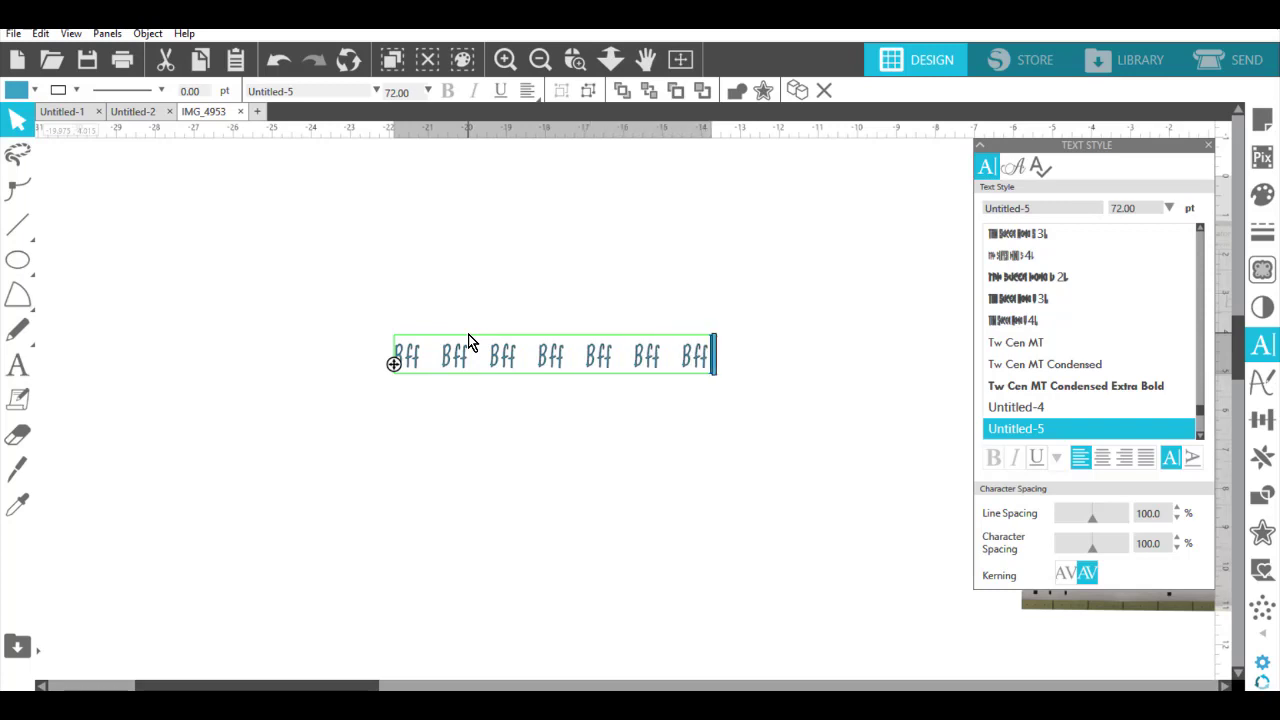
text(Bff)
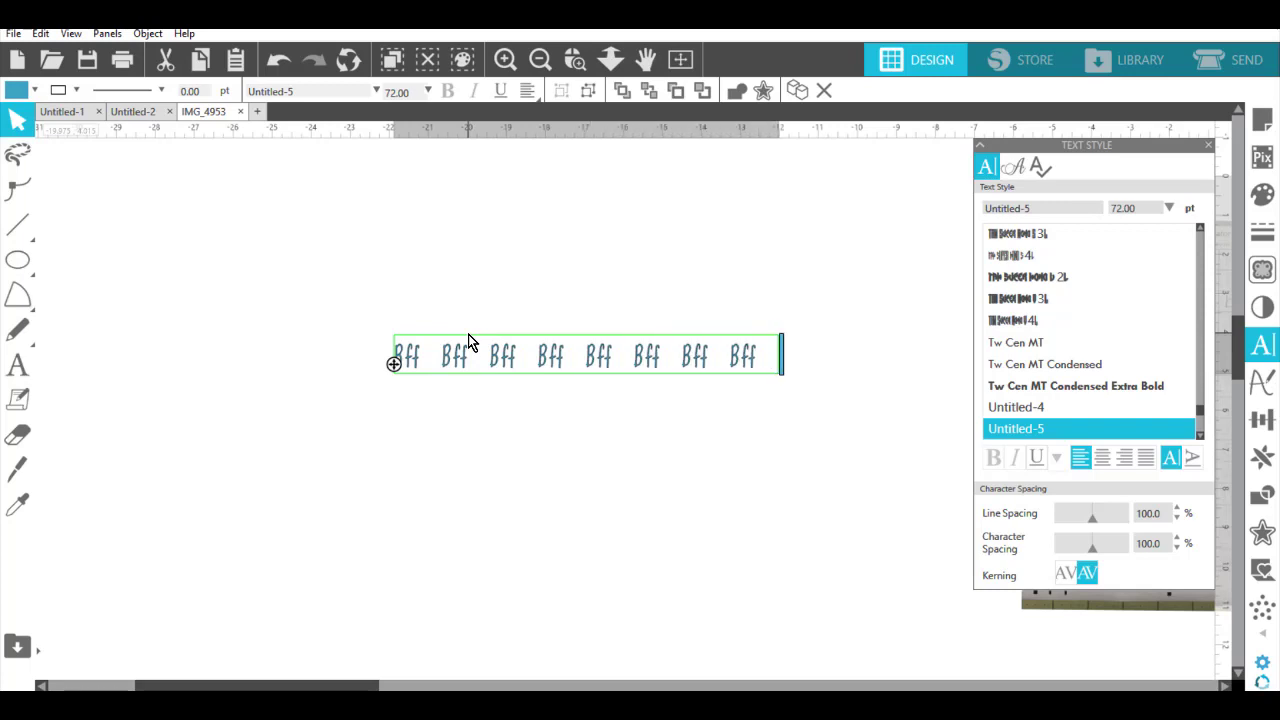
key(Return)
text(Bff)
text(XO)
text(Bff)
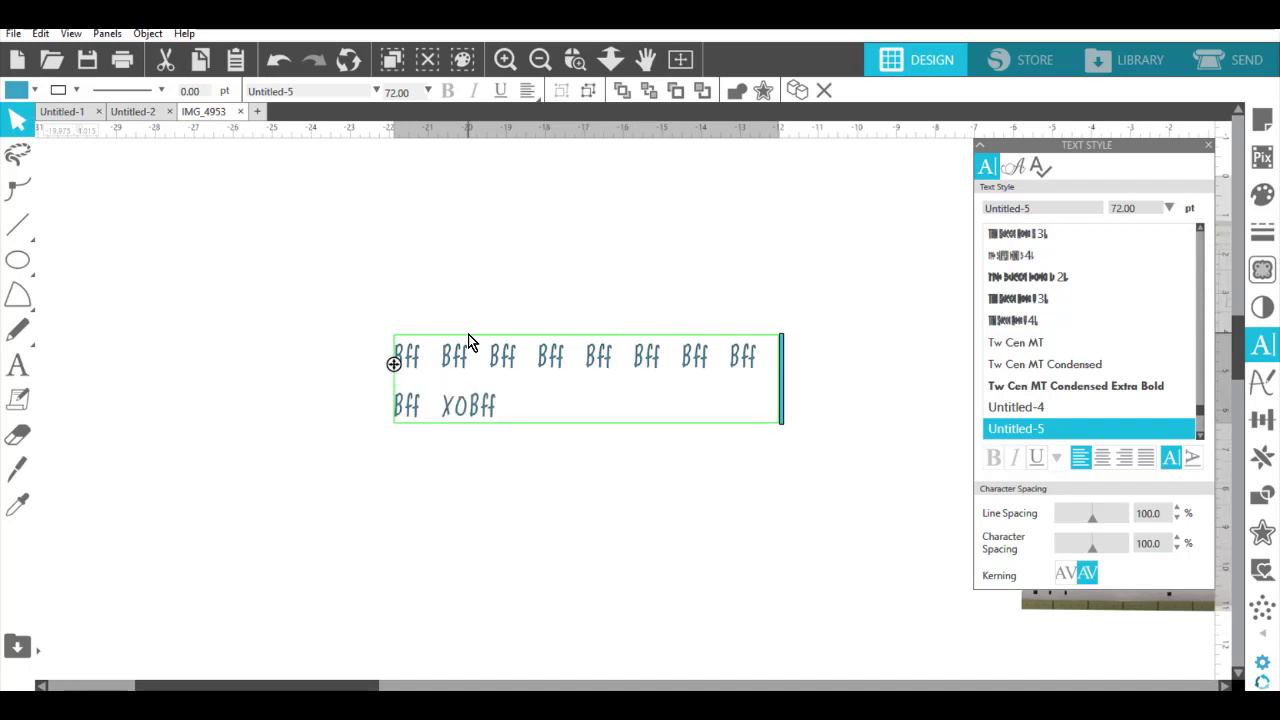
key(ctrl+z)
key(ctrl+z)
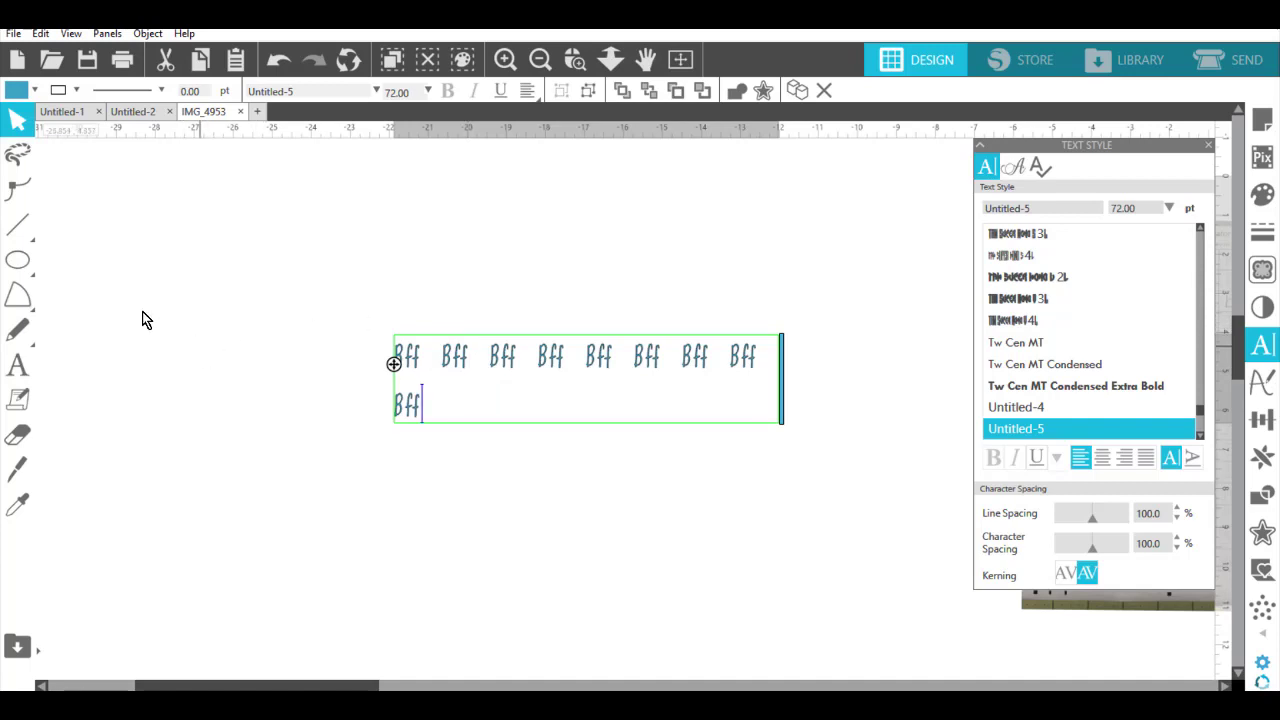
Draw a six-pointed star about 7.87 × 7.65 in and place it beside the Bff text.
mouse_move(20, 265)
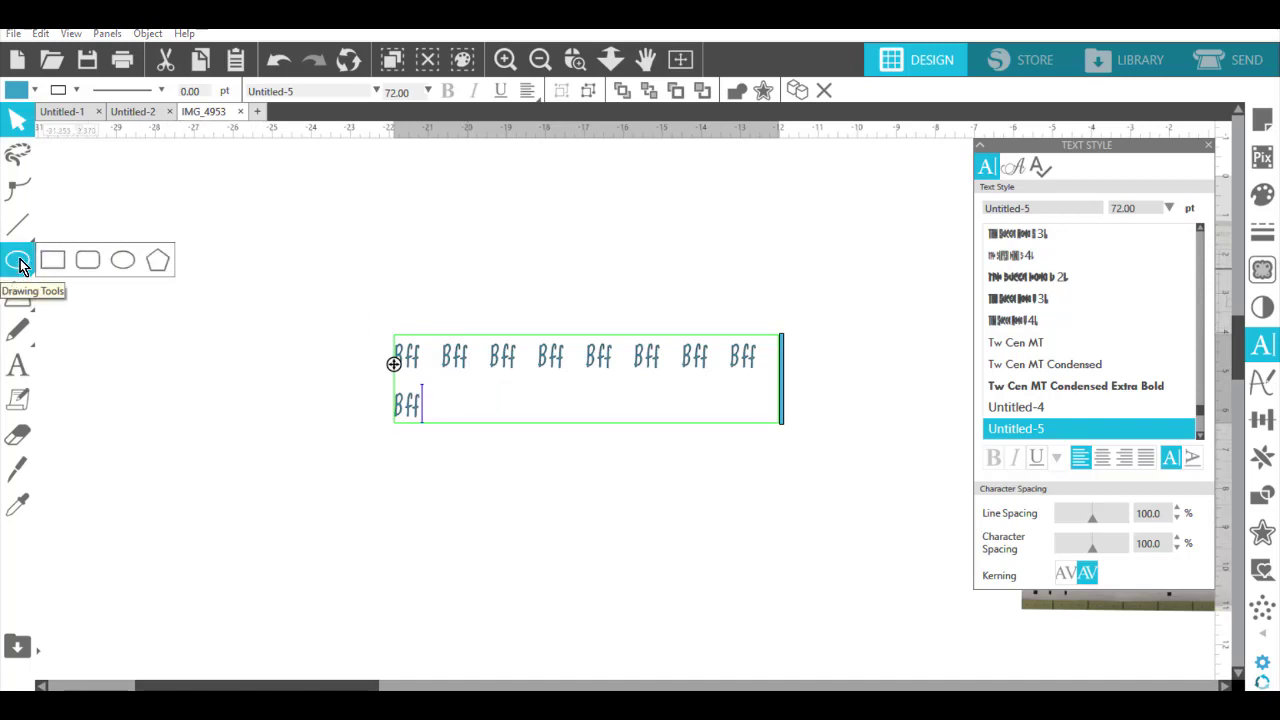
mouse_move(15, 292)
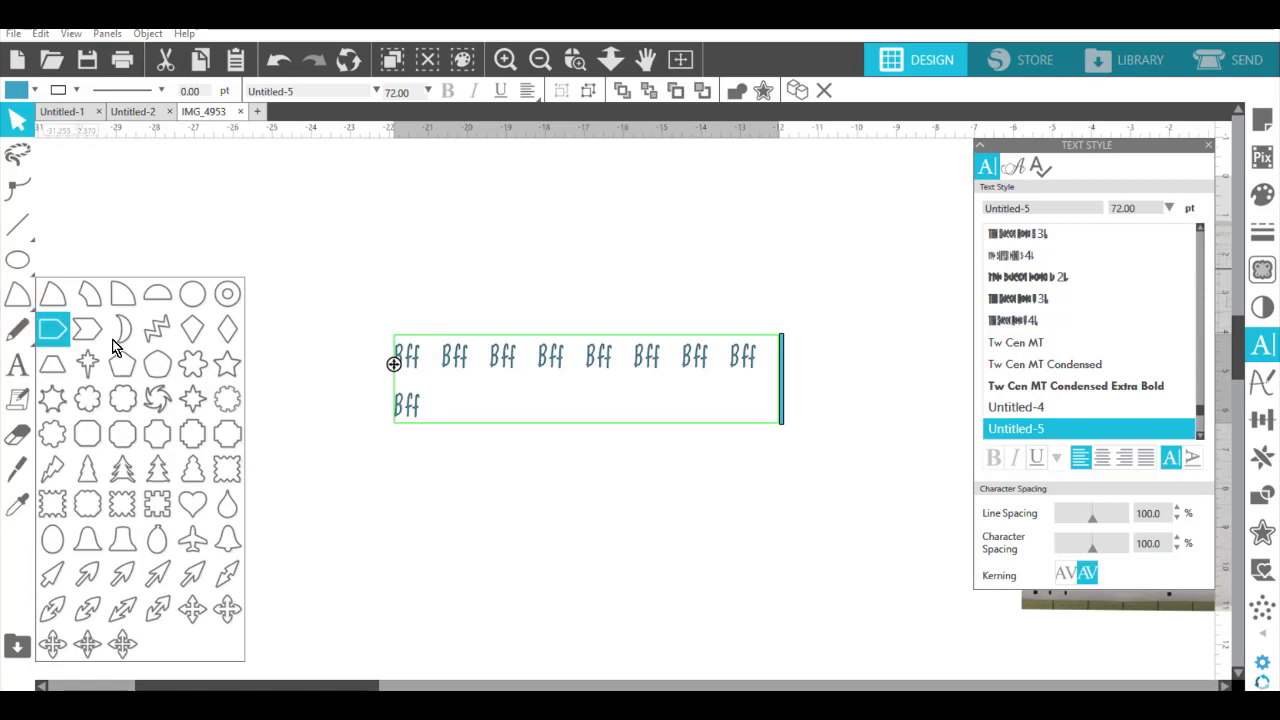
click(229, 369)
mouse_move(206, 284)
mouse_down()
mouse_move(268, 377)
mouse_move(312, 403)
mouse_up()
drag(190, 287, 183, 287)
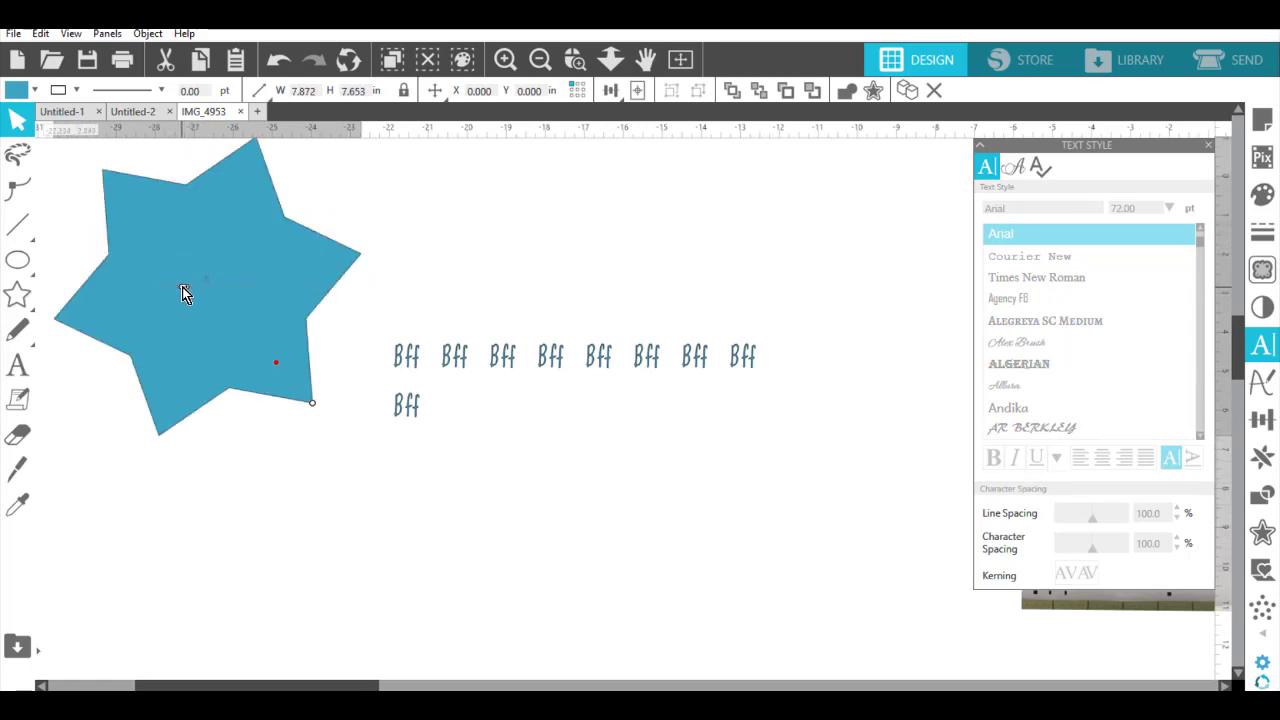
drag(231, 315, 275, 365)
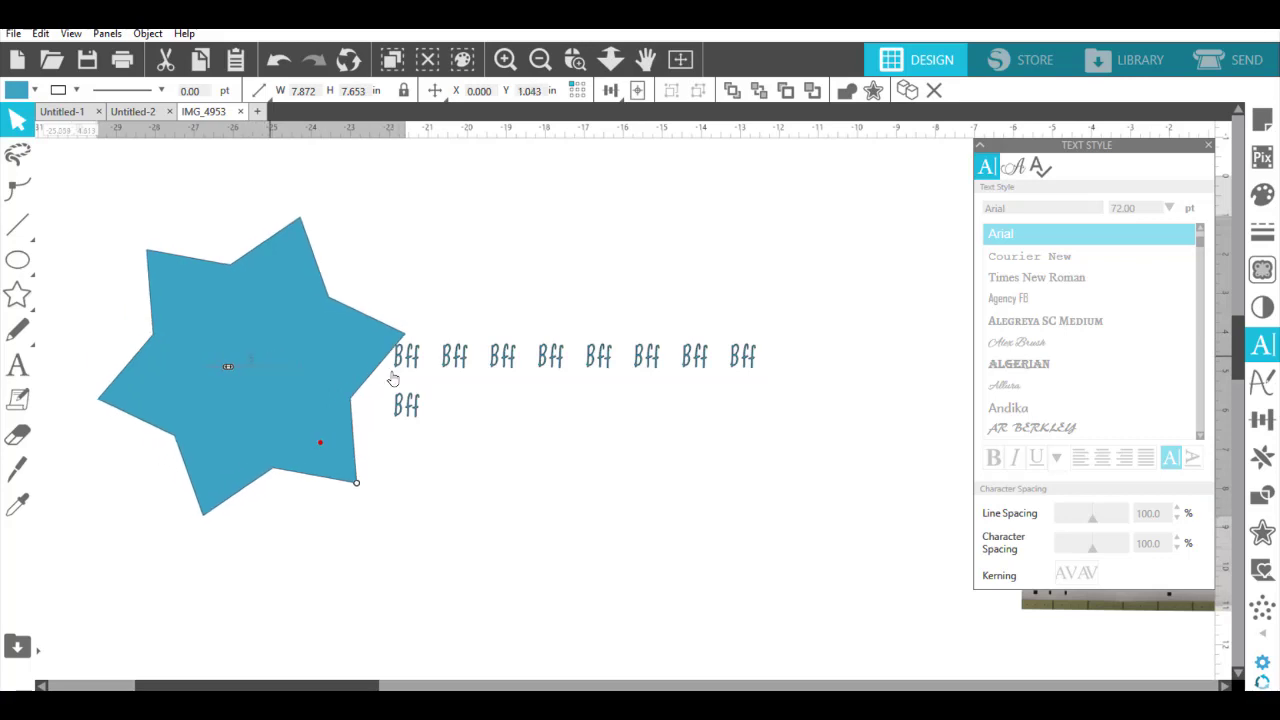
Widen the text box so the nine Bff glyphs fit on one line, and duplicate the row to make three.
double_click(456, 370)
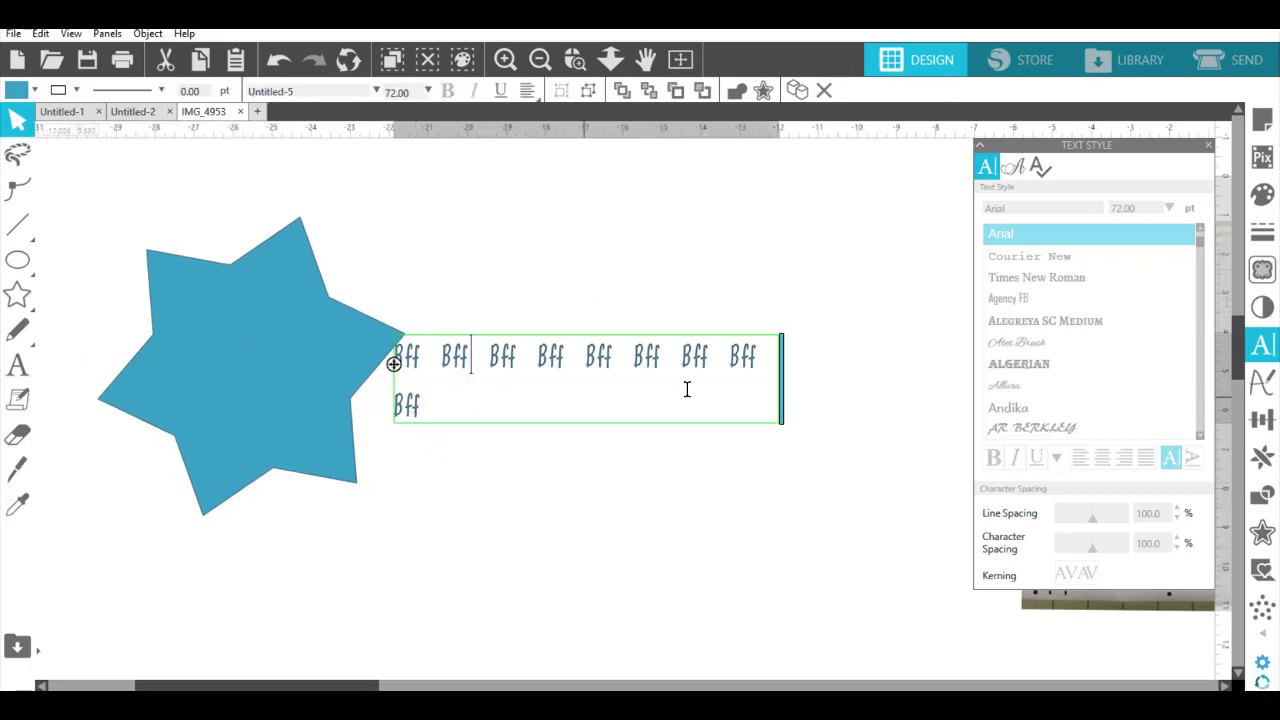
drag(788, 382, 826, 383)
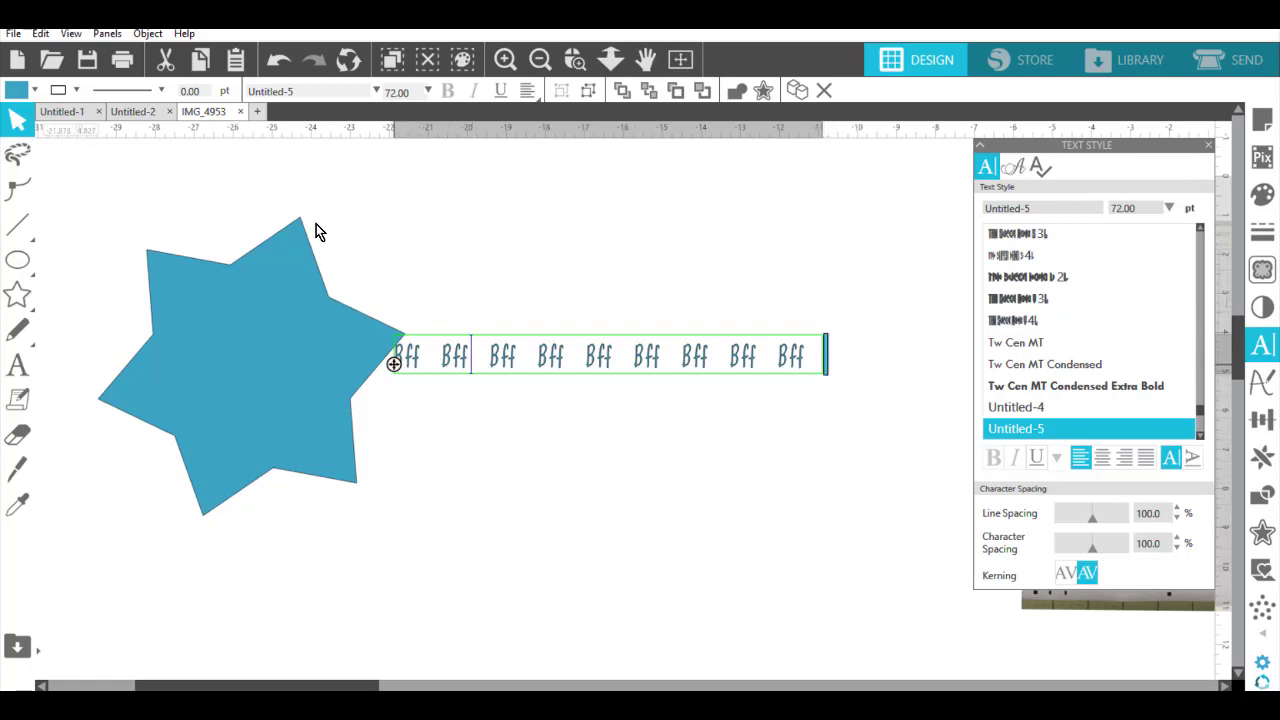
drag(316, 224, 221, 292)
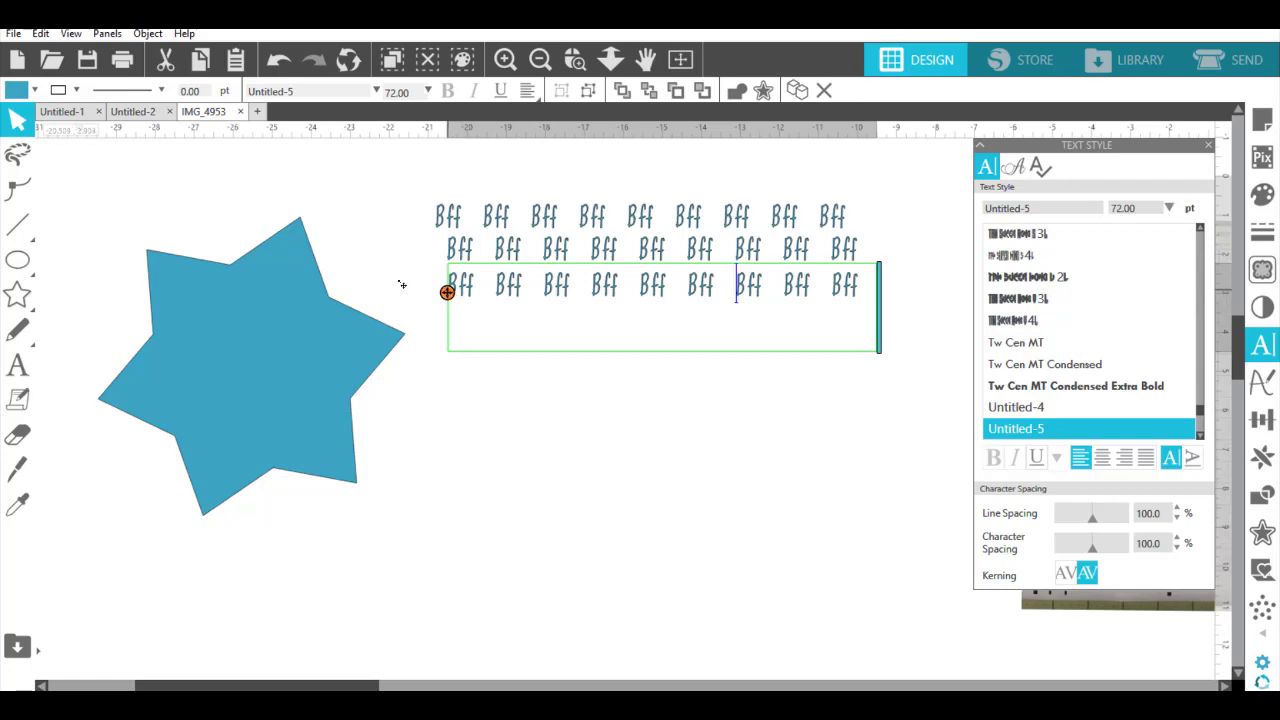
Attach two of the Bff rows to the star's outline so the glyphs wrap around its sides.
drag(402, 285, 263, 240)
click(522, 252)
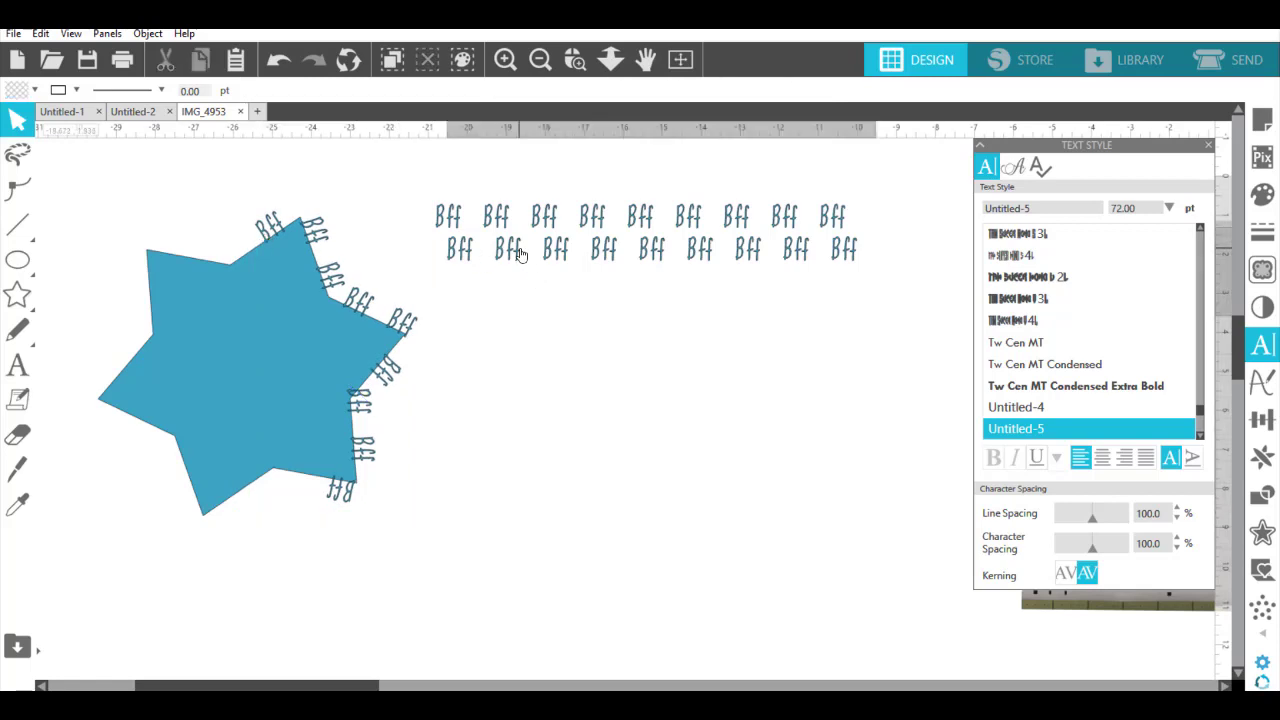
drag(446, 257, 321, 479)
click(532, 220)
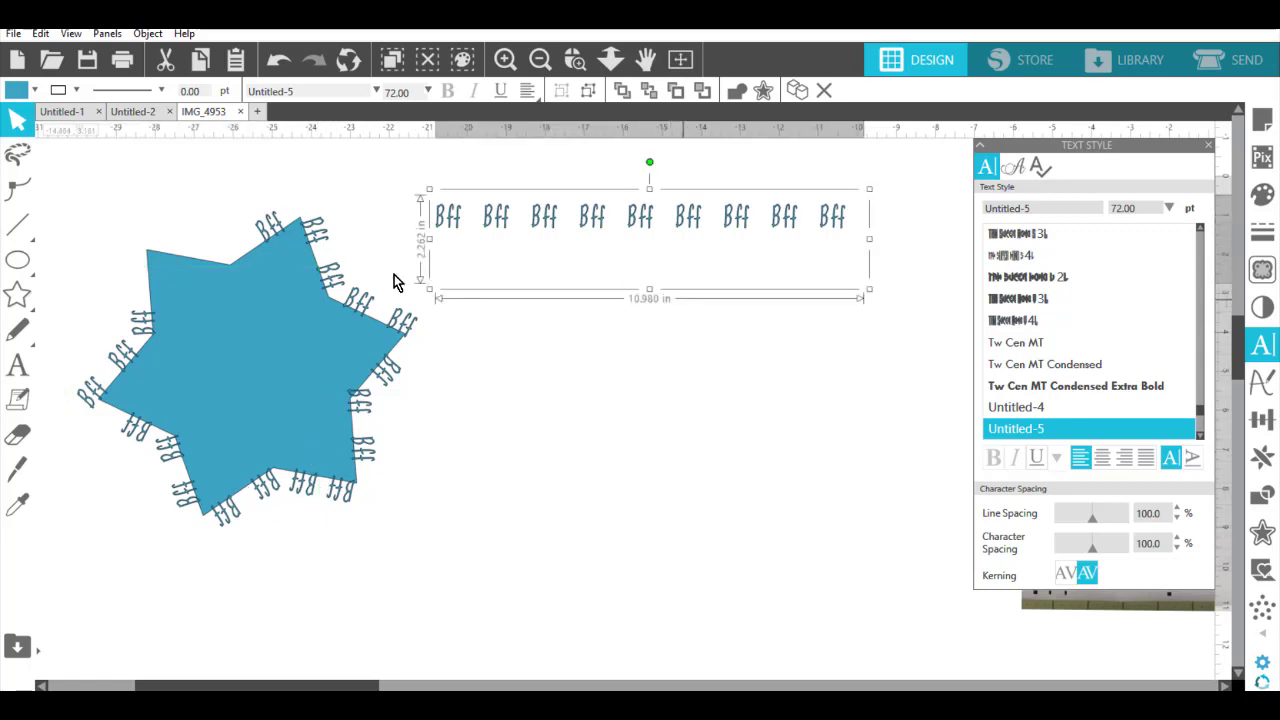
click(452, 526)
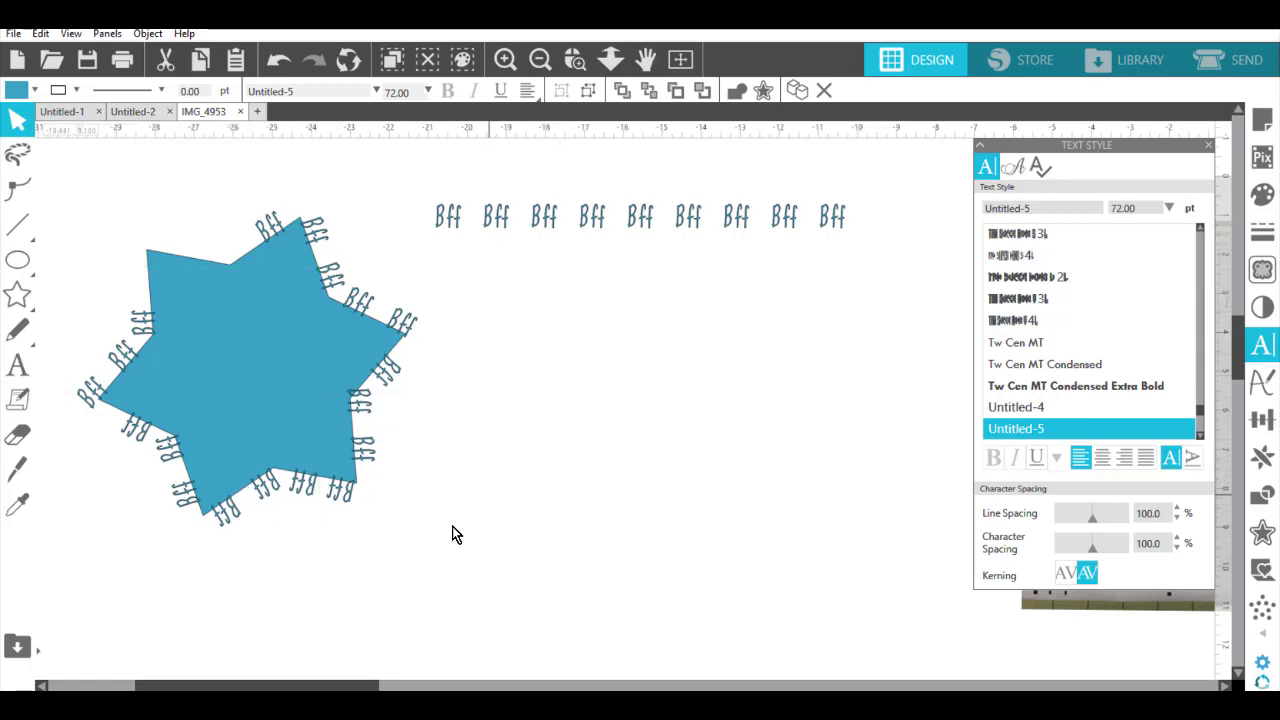
Move the star and its wrapped text toward the canvas centre, and place the spare Bff row well clear of them.
click(228, 468)
shift+click(623, 248)
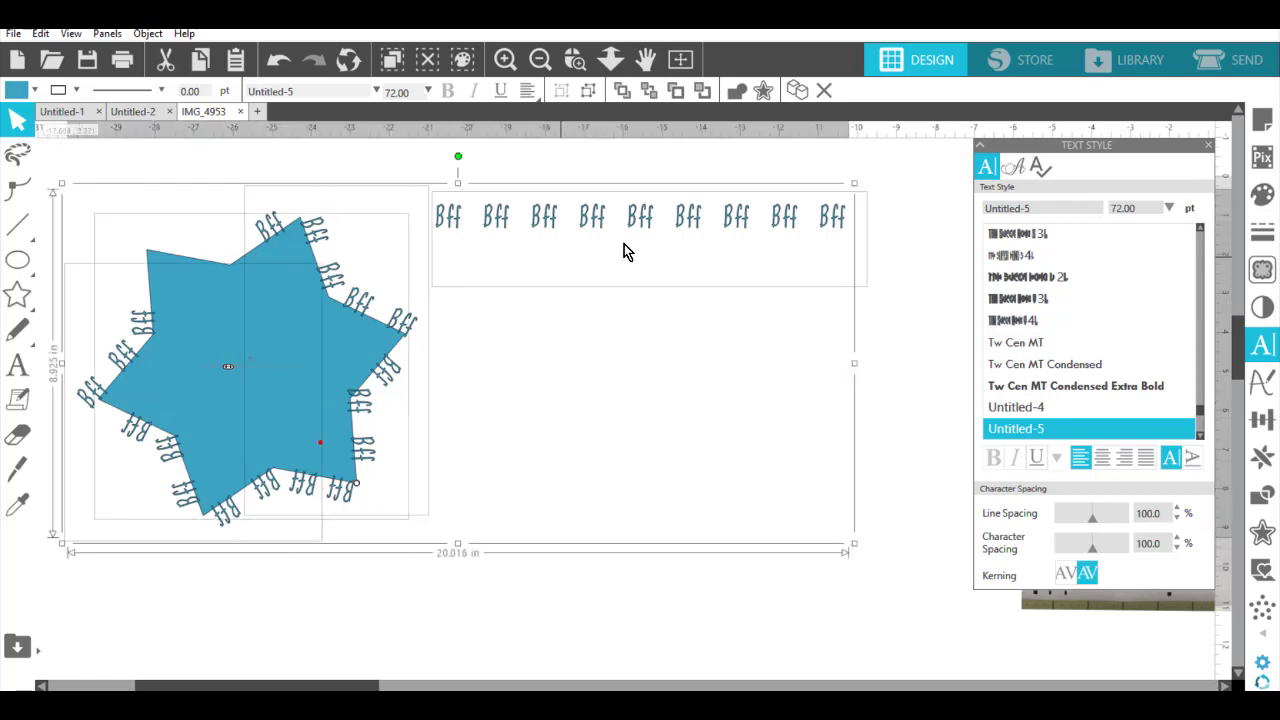
drag(805, 227, 909, 263)
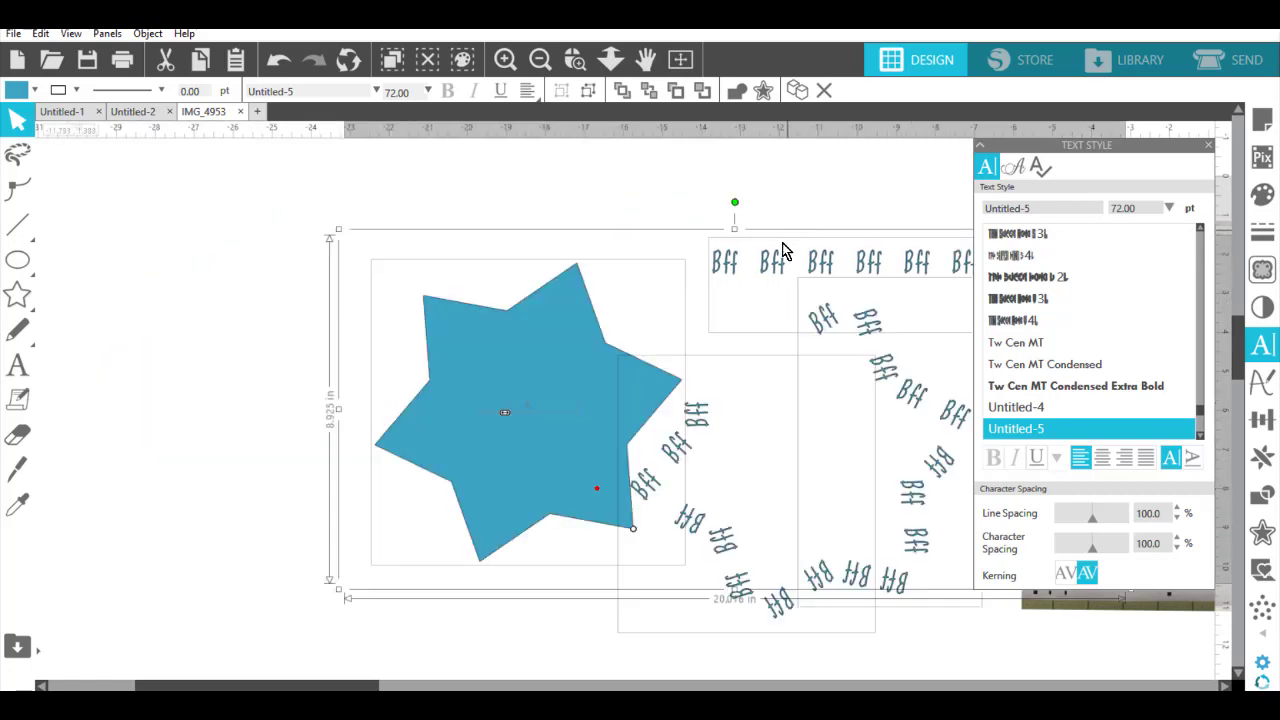
click(697, 241)
click(728, 265)
key(Delete)
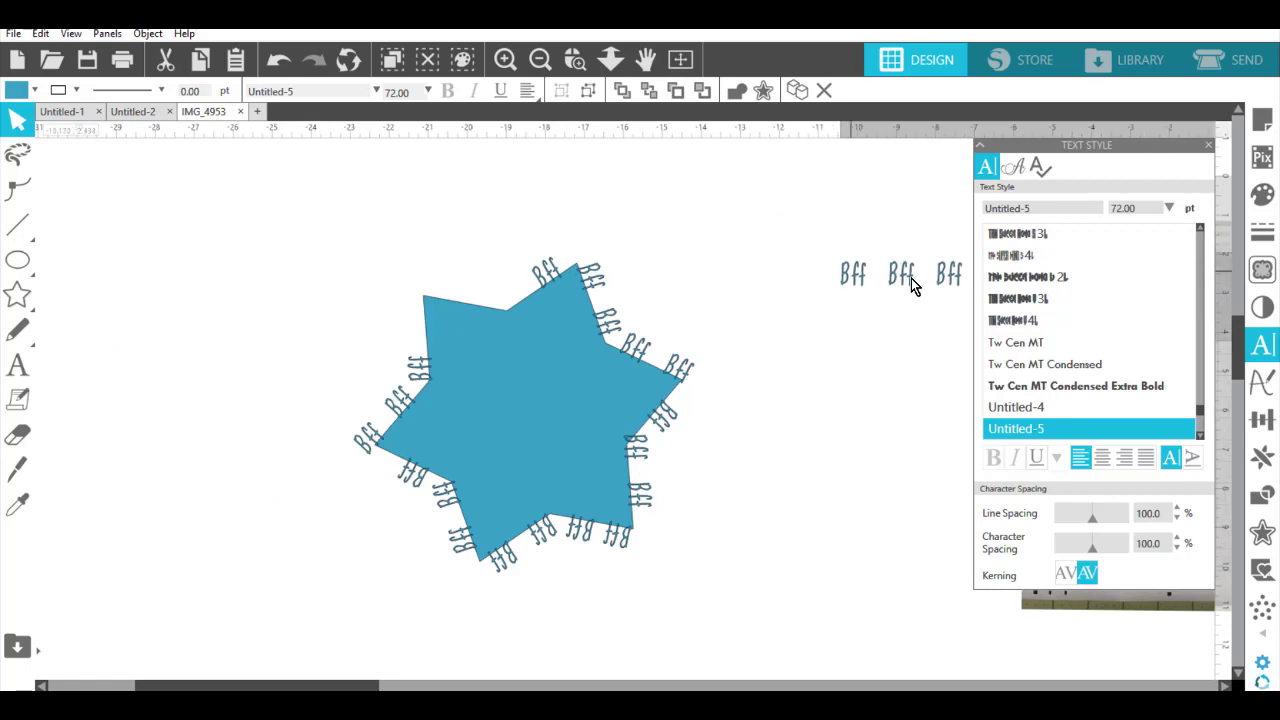
Convert both Bff texts wrapped around the star to paths.
click(545, 268)
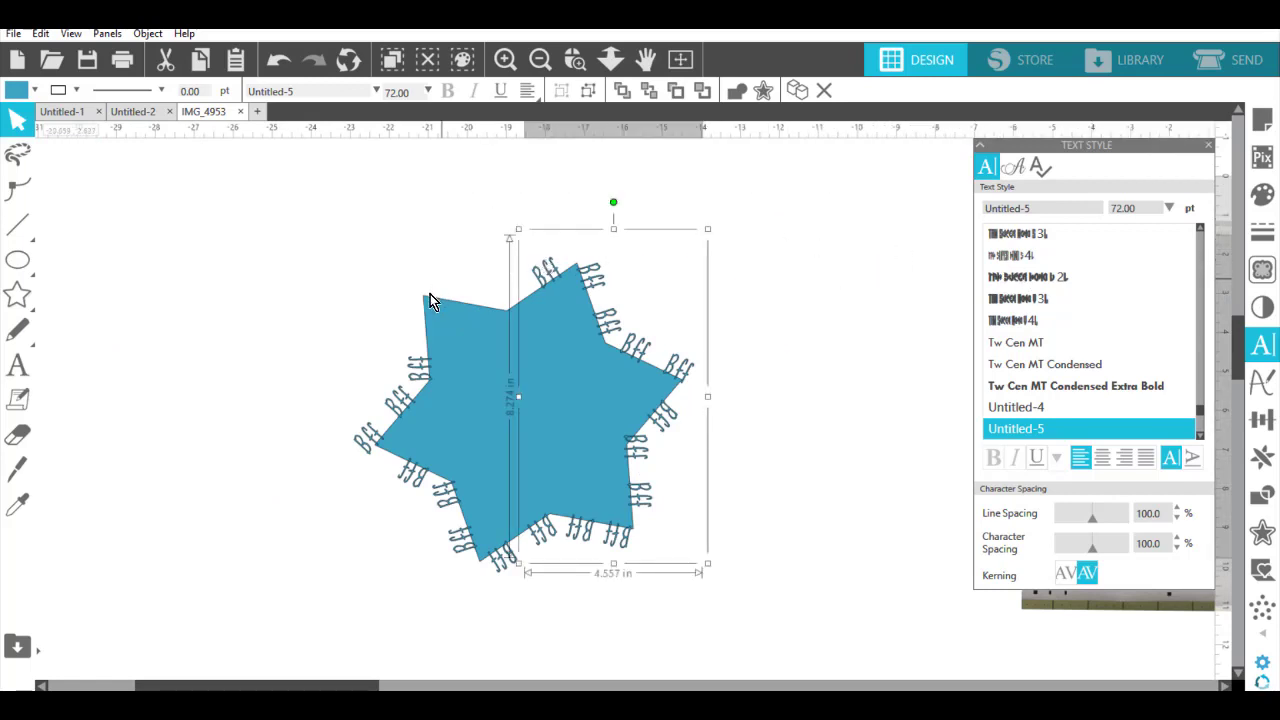
shift+click(401, 349)
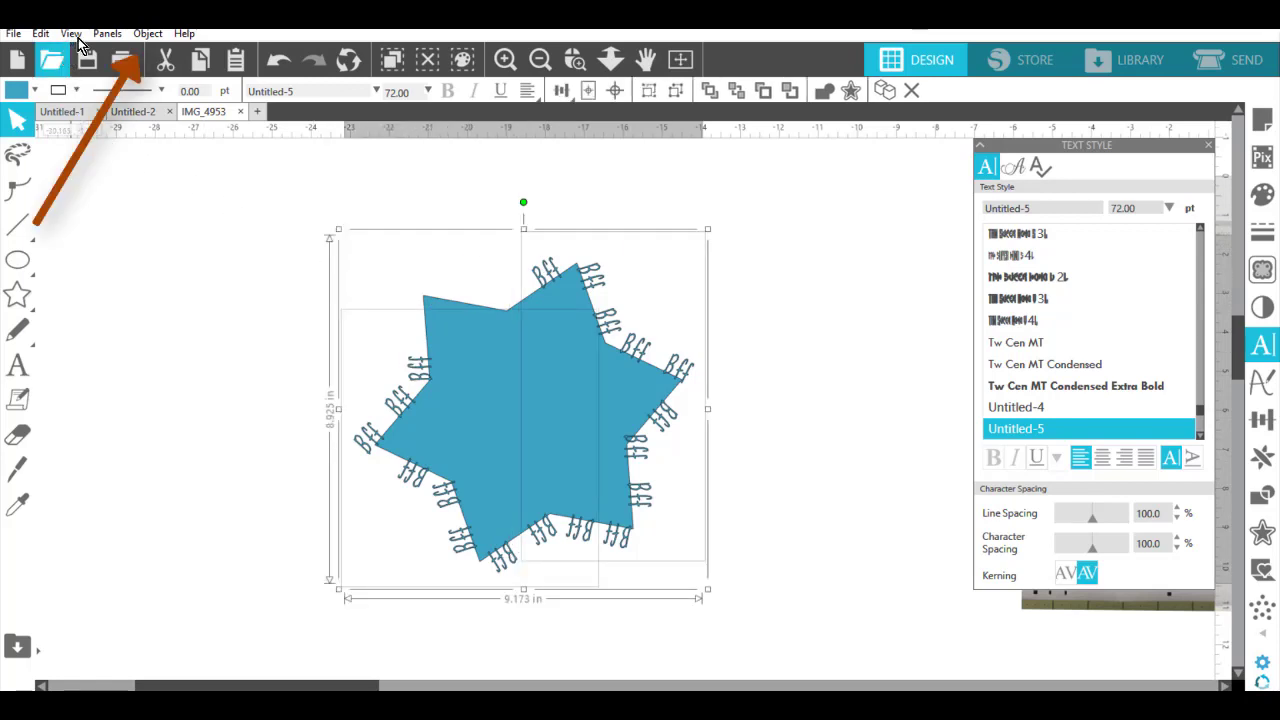
click(152, 36)
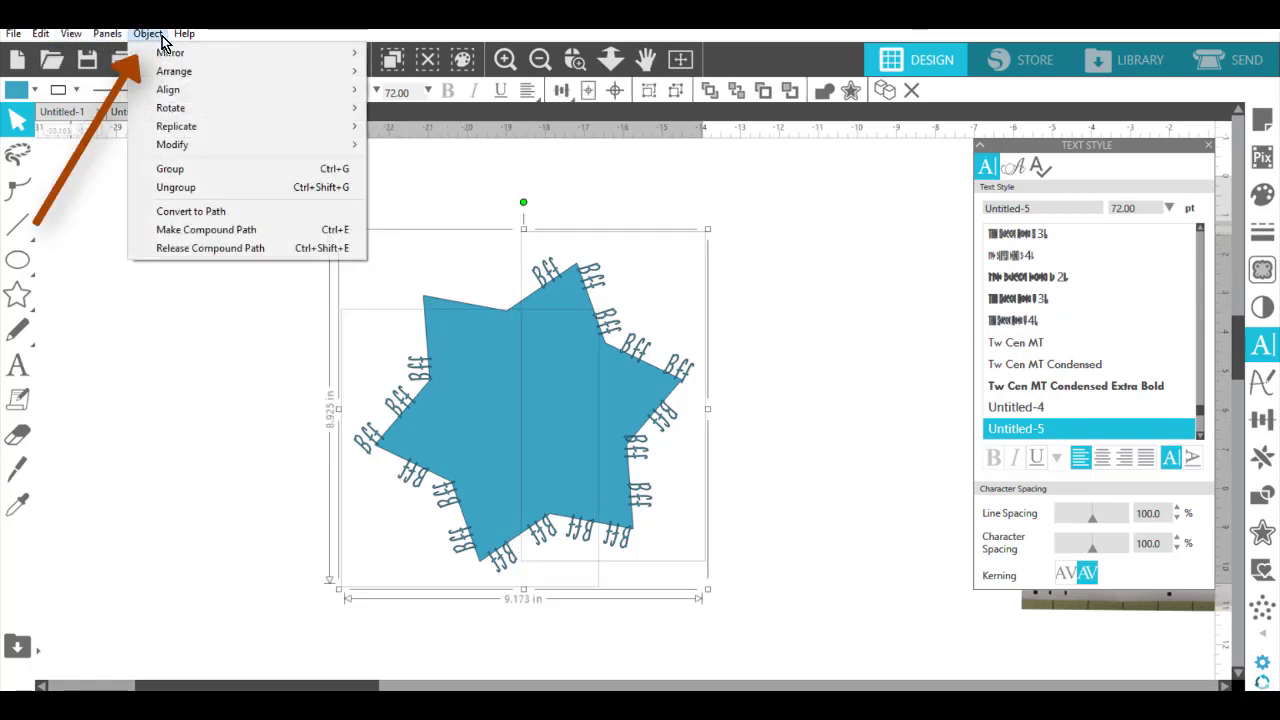
click(231, 214)
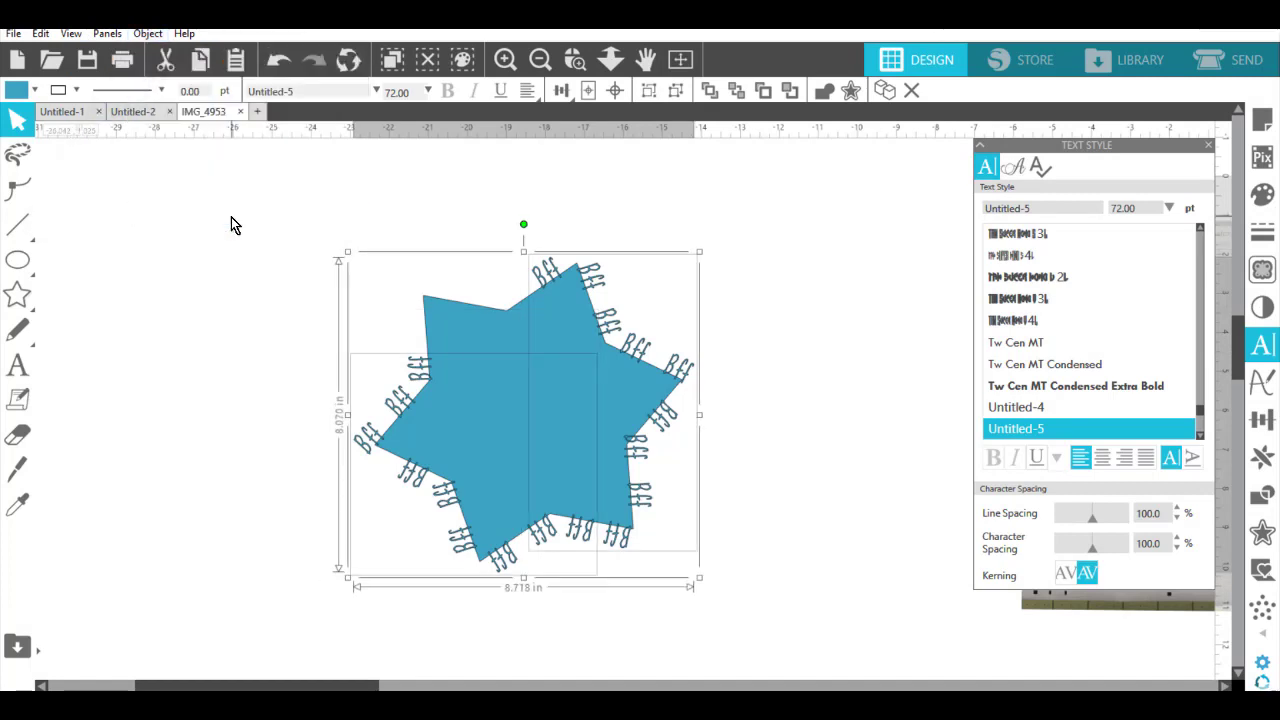
Move the star away from the converted Bff lettering.
click(235, 354)
drag(503, 409, 96, 252)
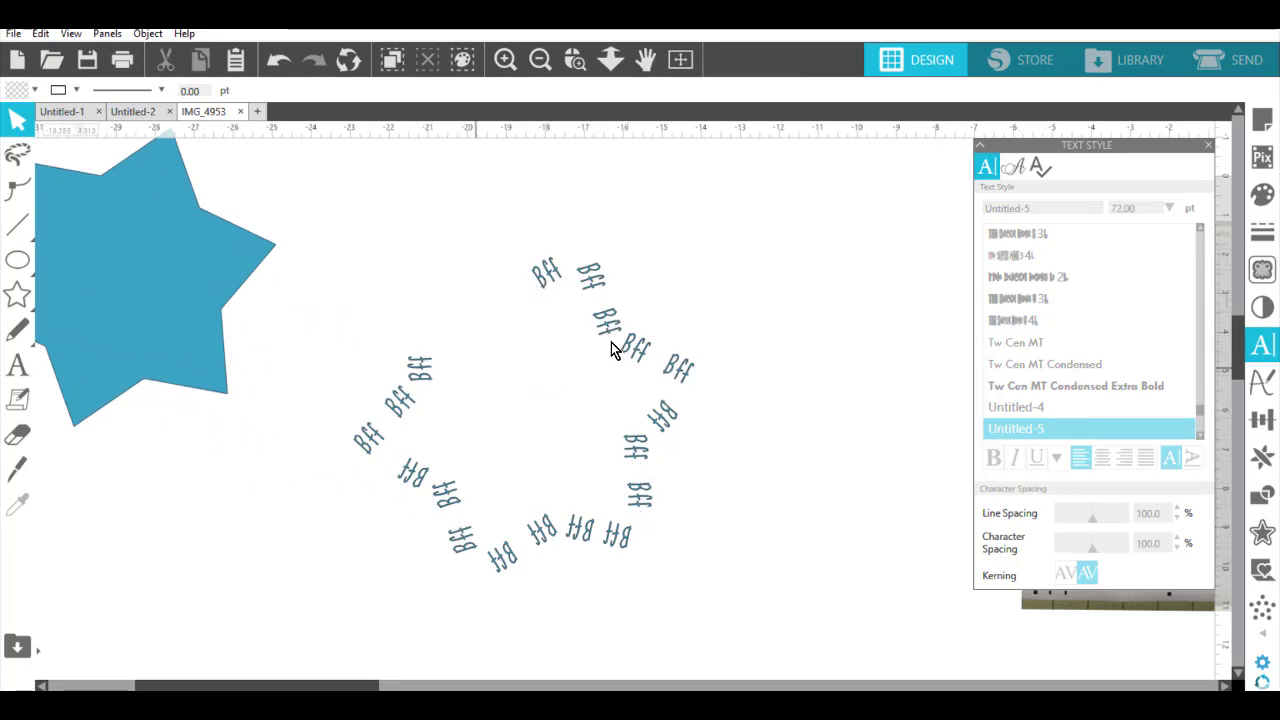
drag(222, 305, 341, 353)
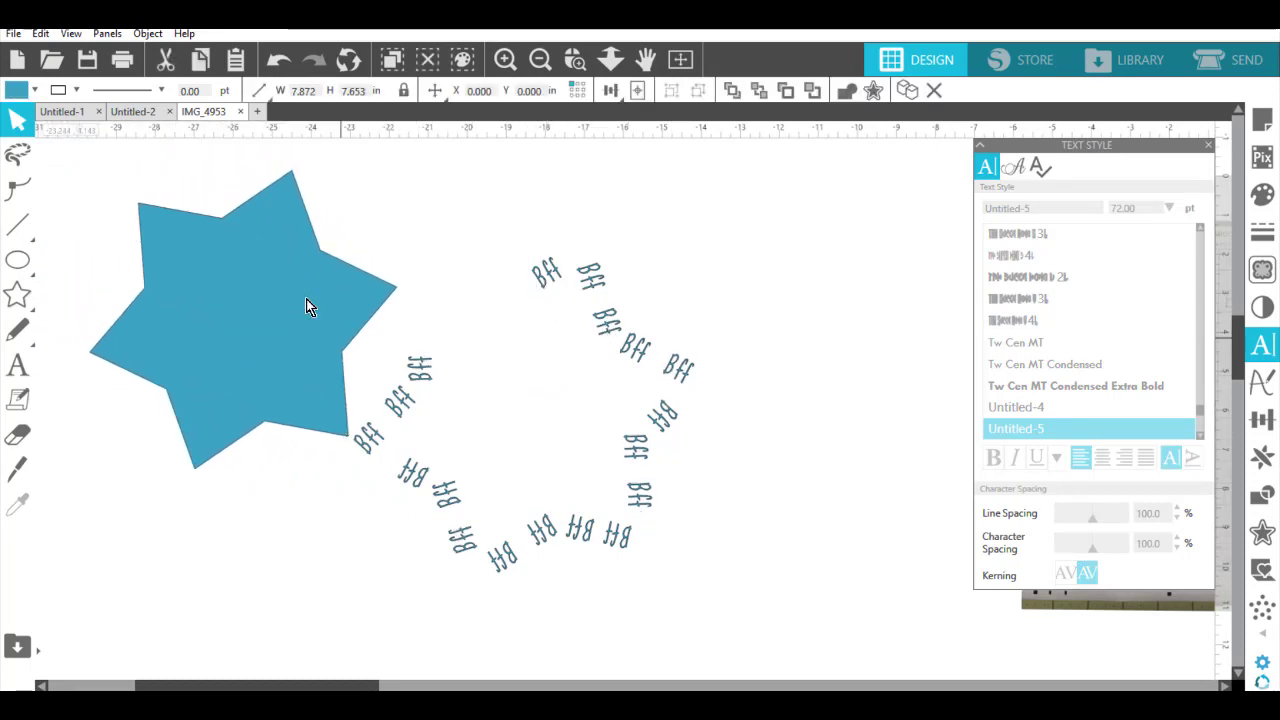
Examine the file formats available for saving IMG_4953, and close the save dialog without saving.
click(13, 34)
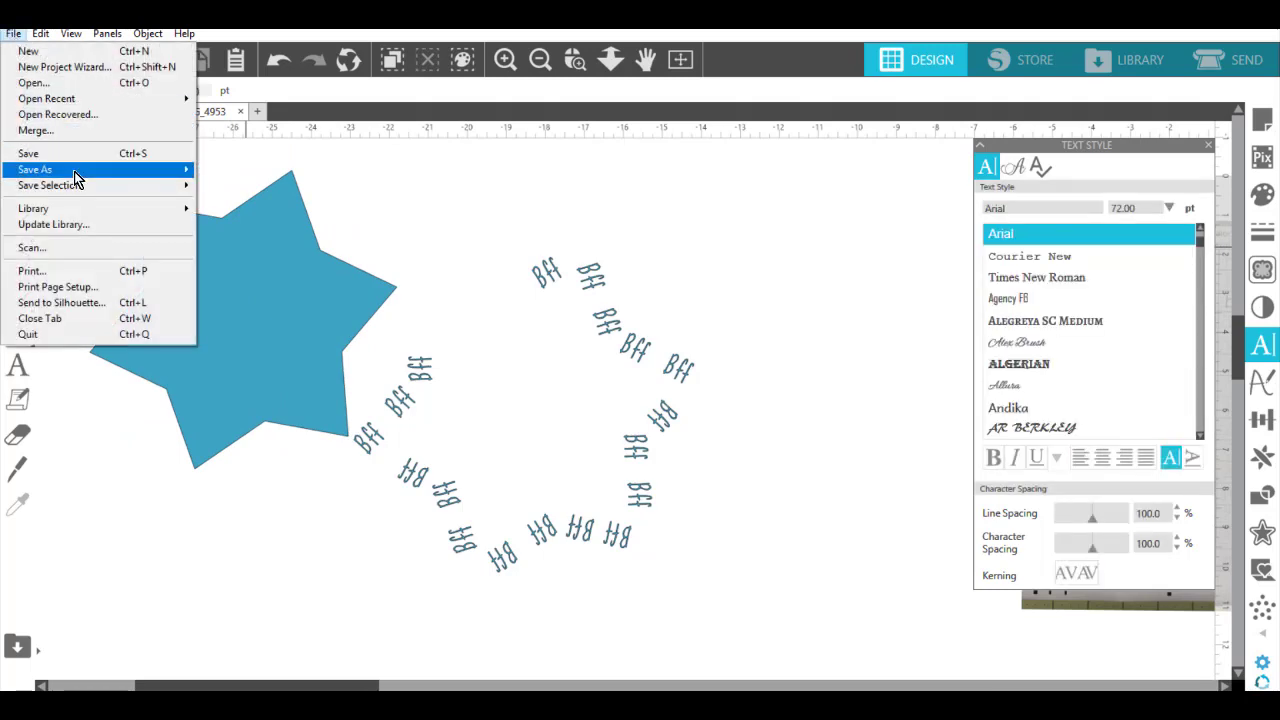
mouse_move(175, 181)
click(245, 172)
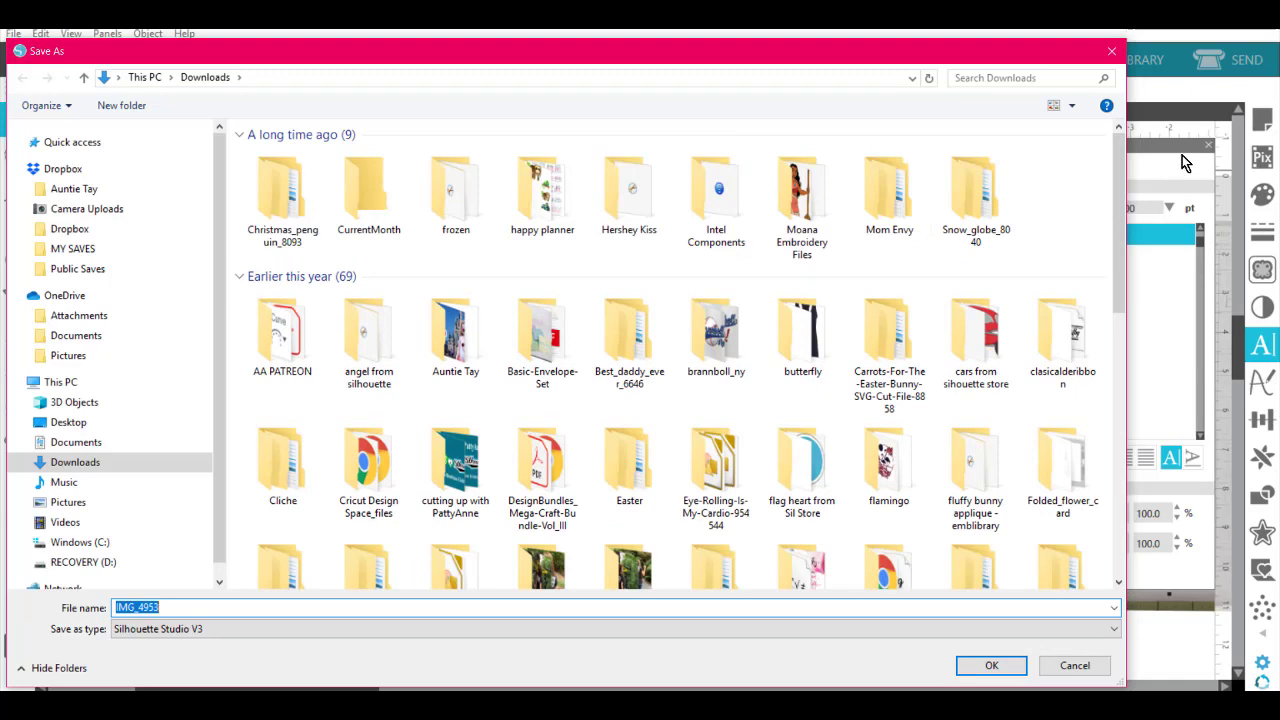
drag(1120, 195, 1098, 427)
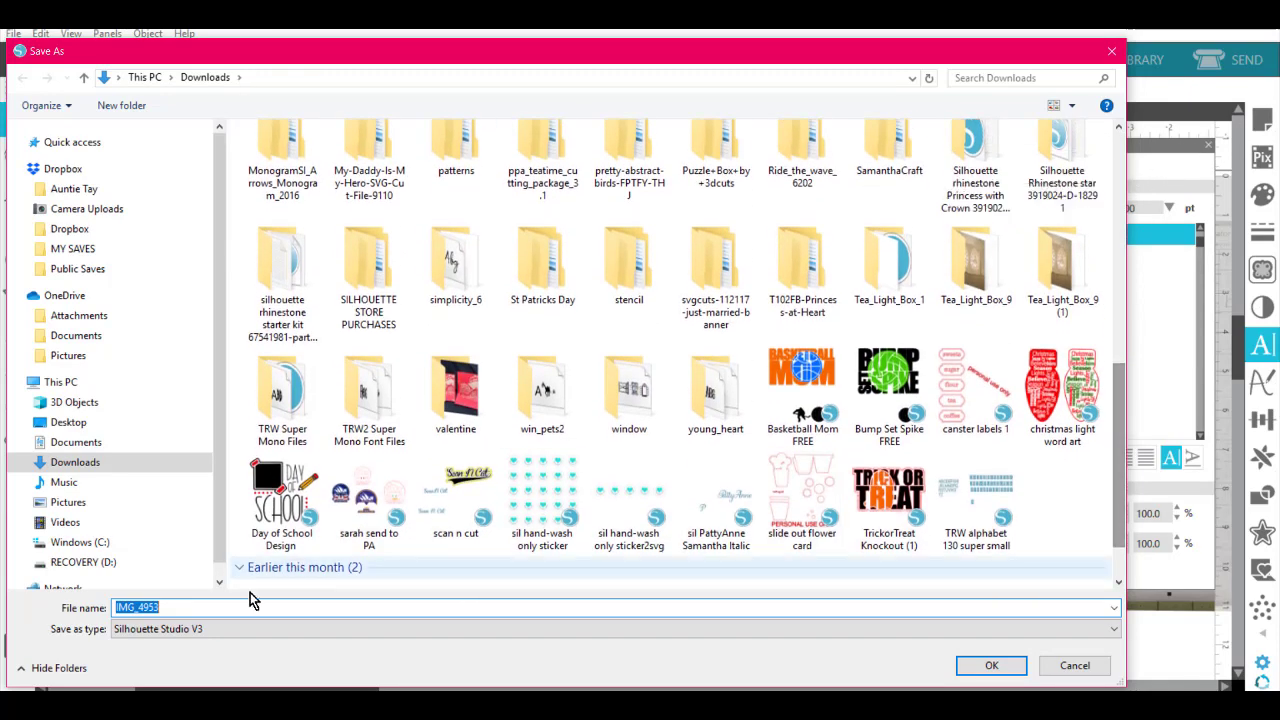
click(201, 632)
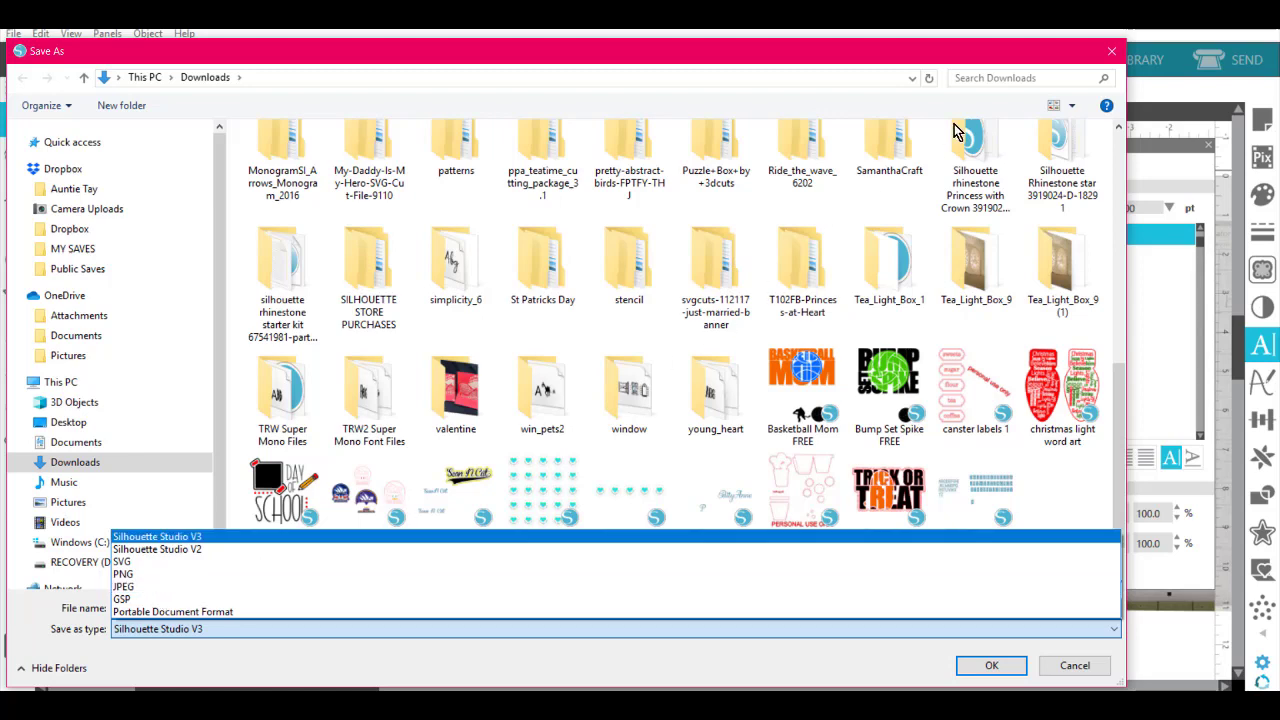
click(1116, 58)
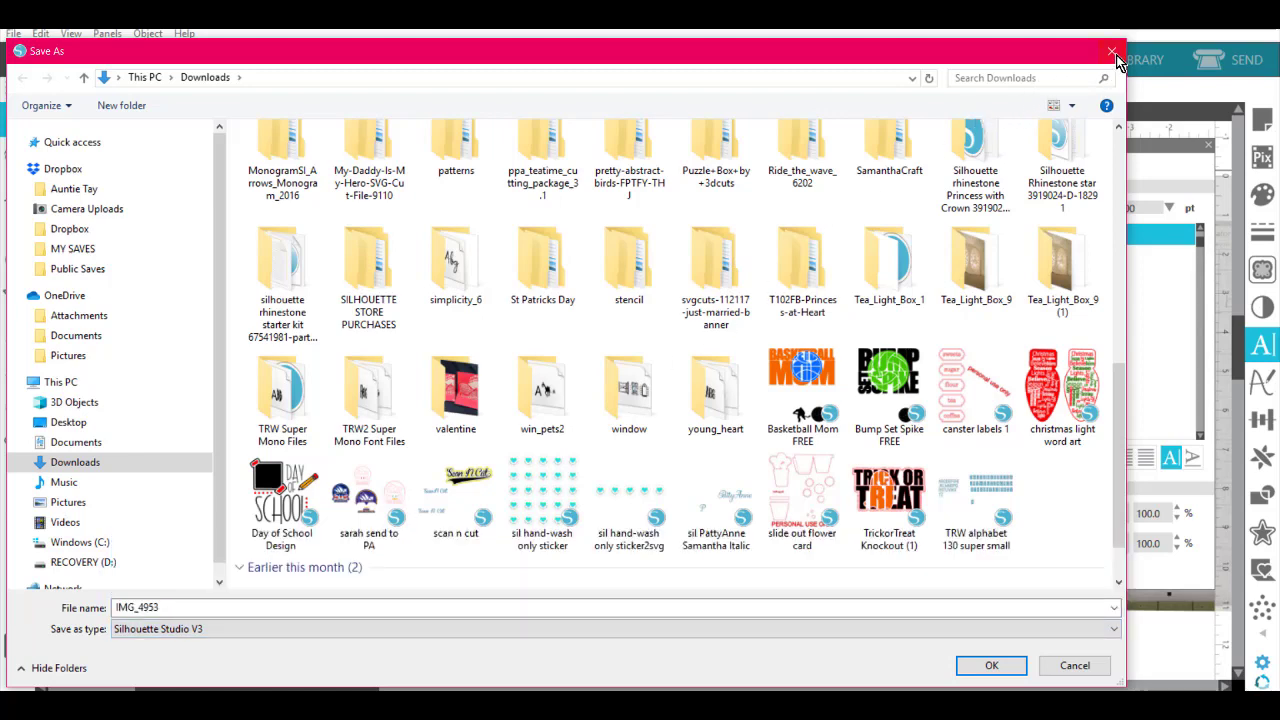
click(1114, 52)
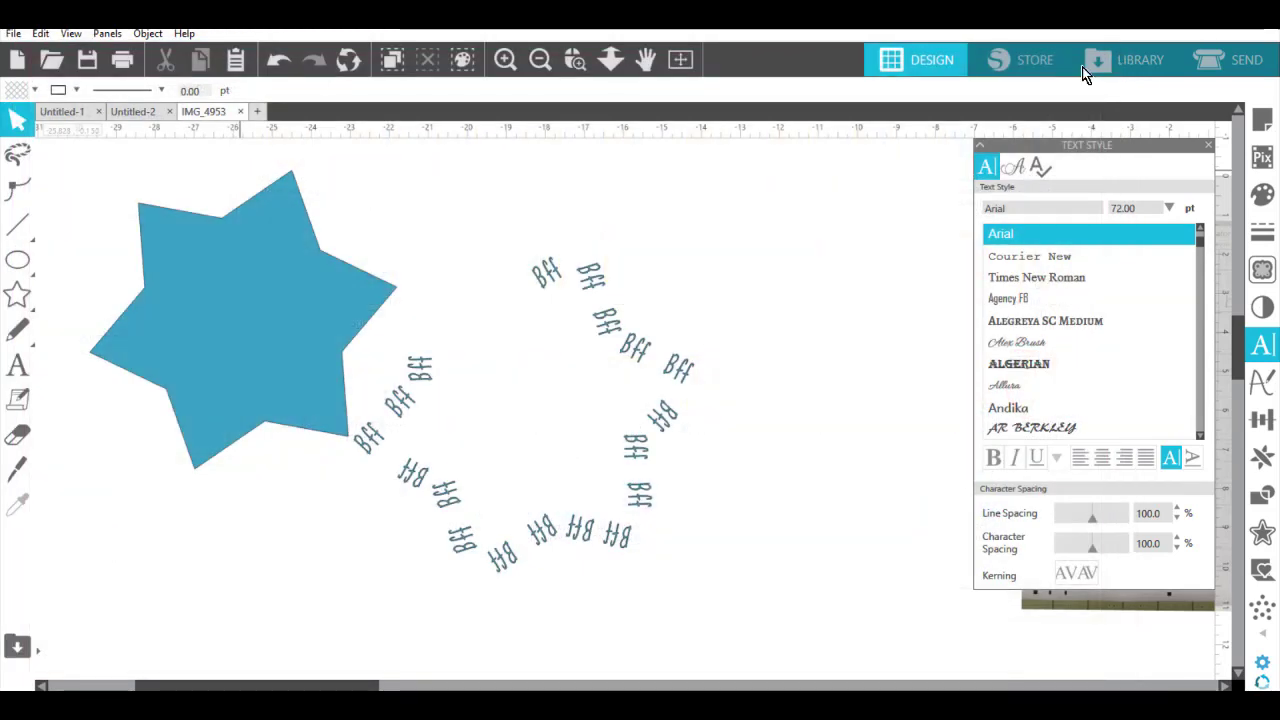
Delete the star and group the two remaining pieces of Bff lettering.
click(347, 297)
key(Delete)
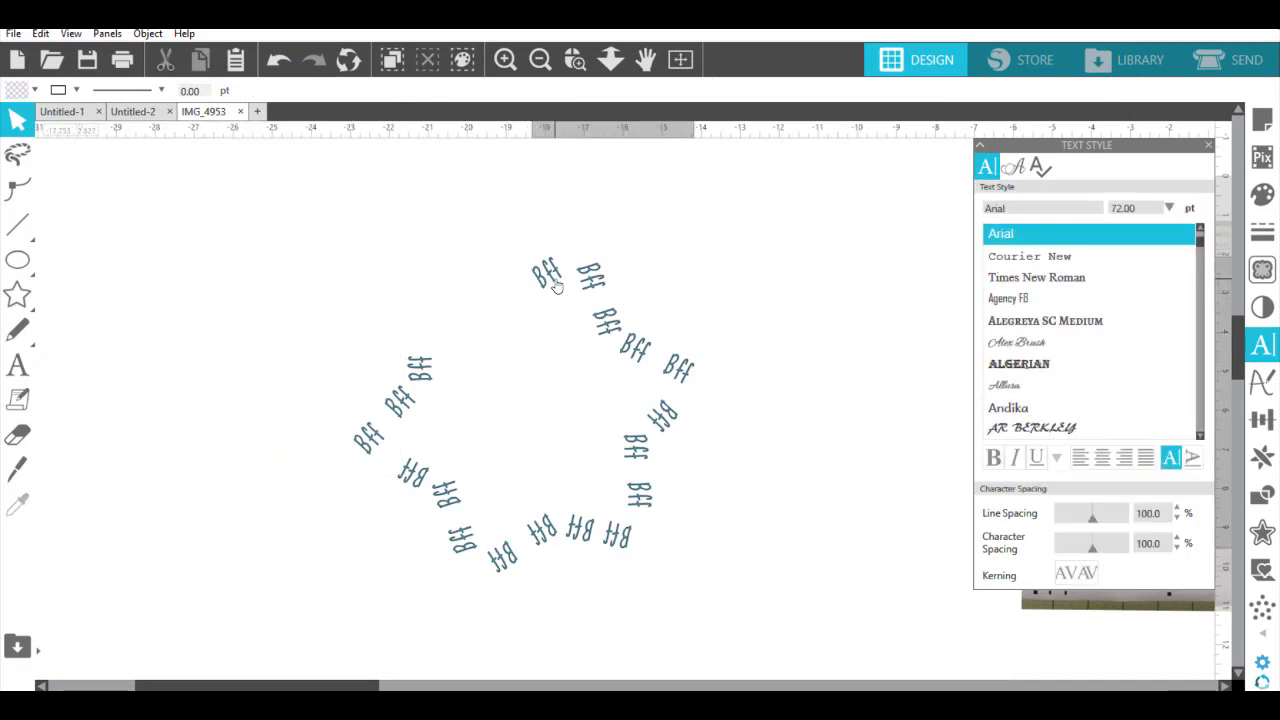
click(557, 285)
drag(312, 247, 758, 581)
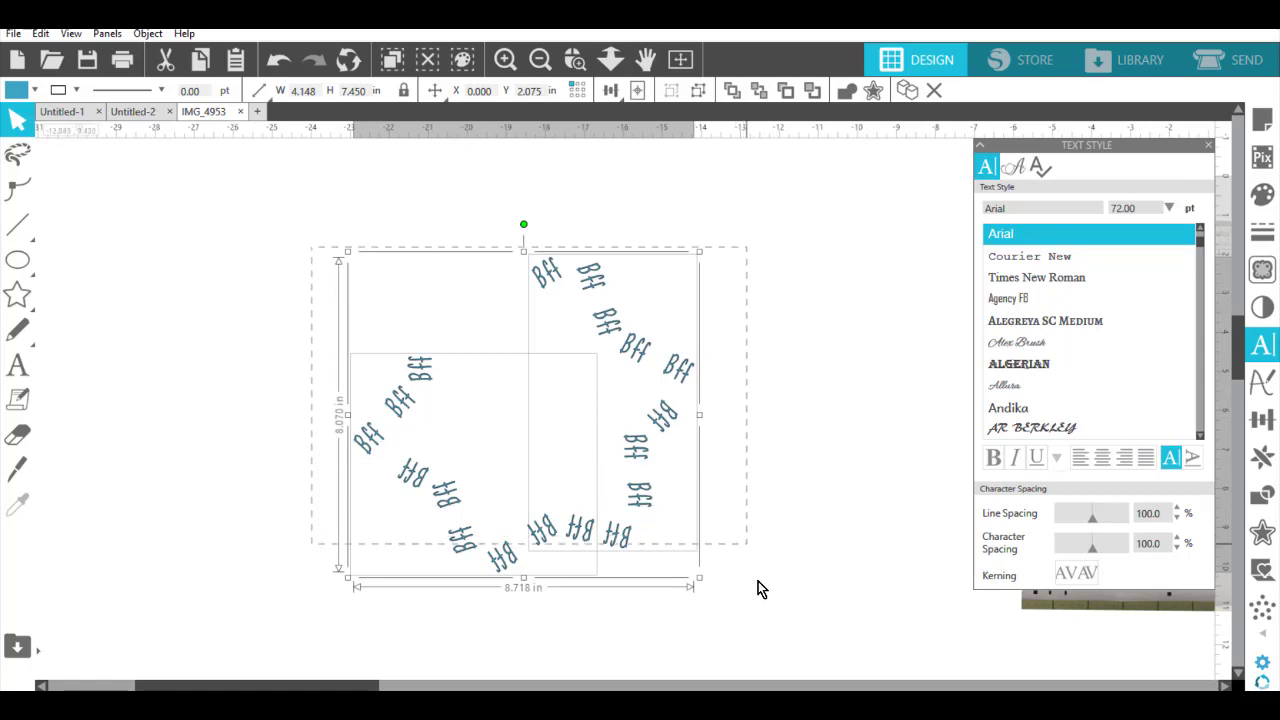
click(140, 36)
click(206, 172)
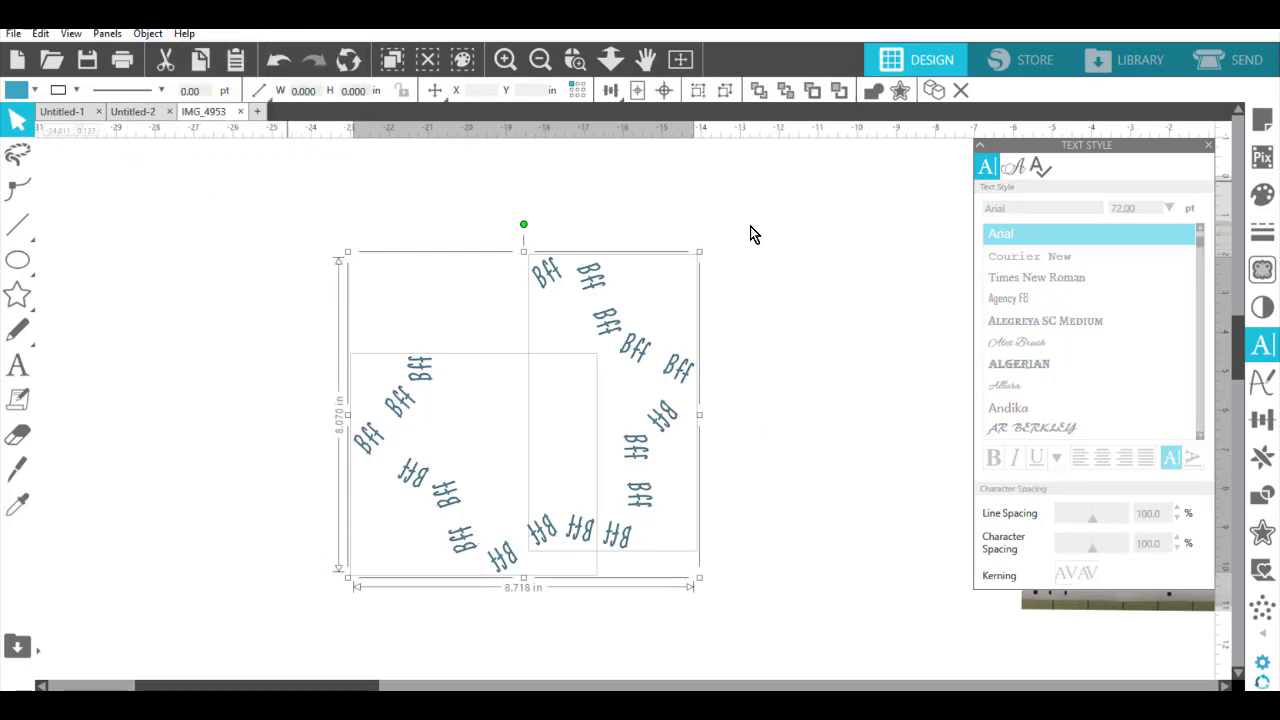
Move the scanned font template and the straight row of Bff text off the cutting mat into the empty area beside it.
drag(195, 686, 349, 665)
click(766, 310)
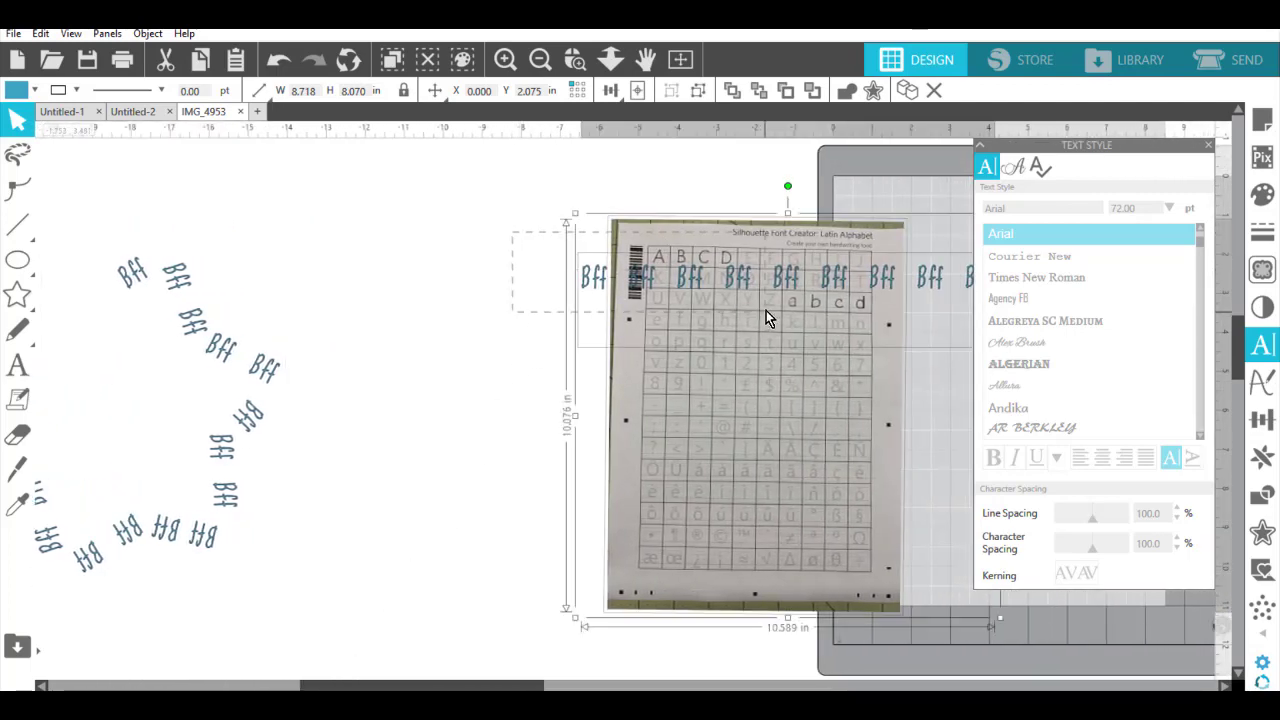
drag(766, 310, 481, 462)
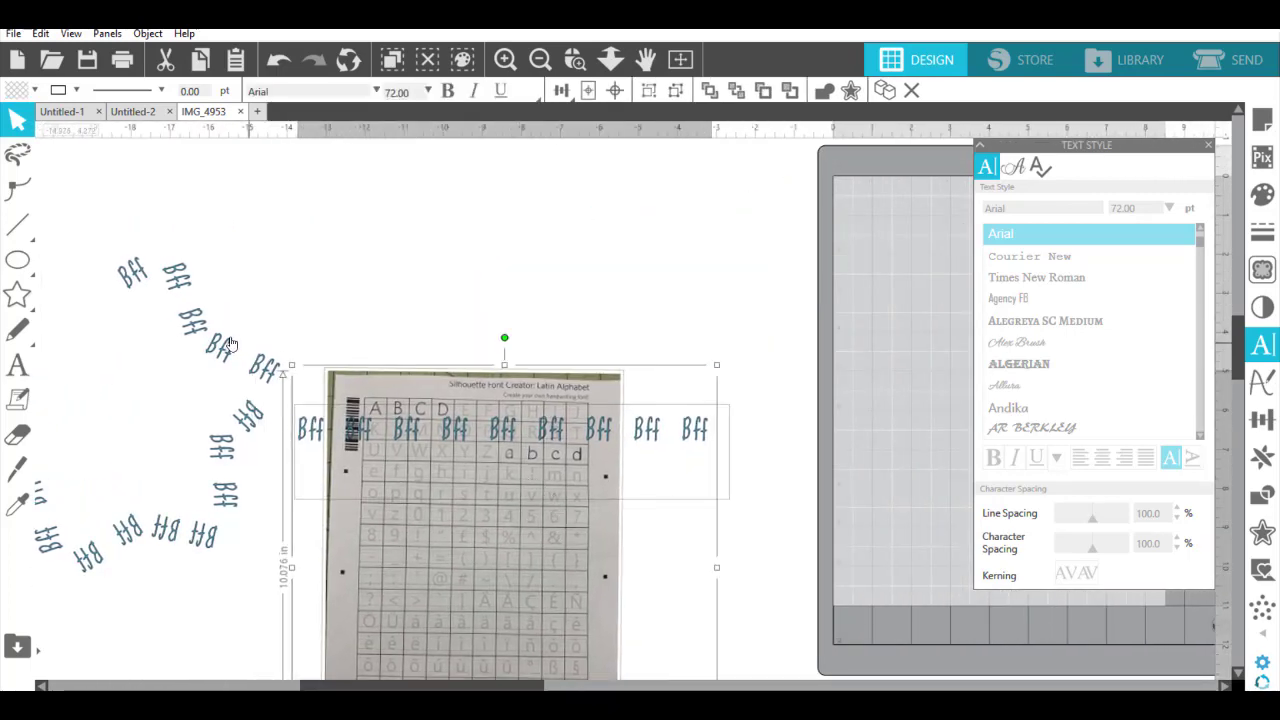
Move the grouped star-shaped Bff lettering onto the mat and position it across the upper part of the page.
drag(214, 347, 1044, 308)
click(935, 367)
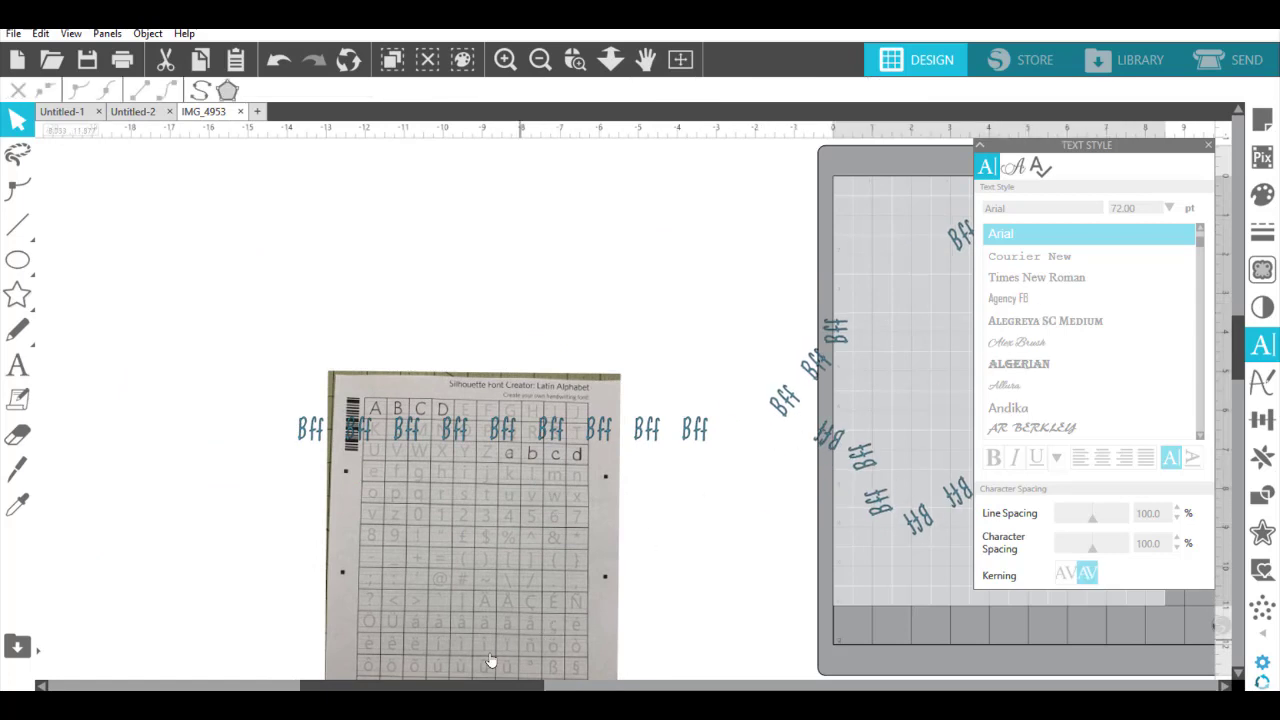
drag(455, 686, 560, 684)
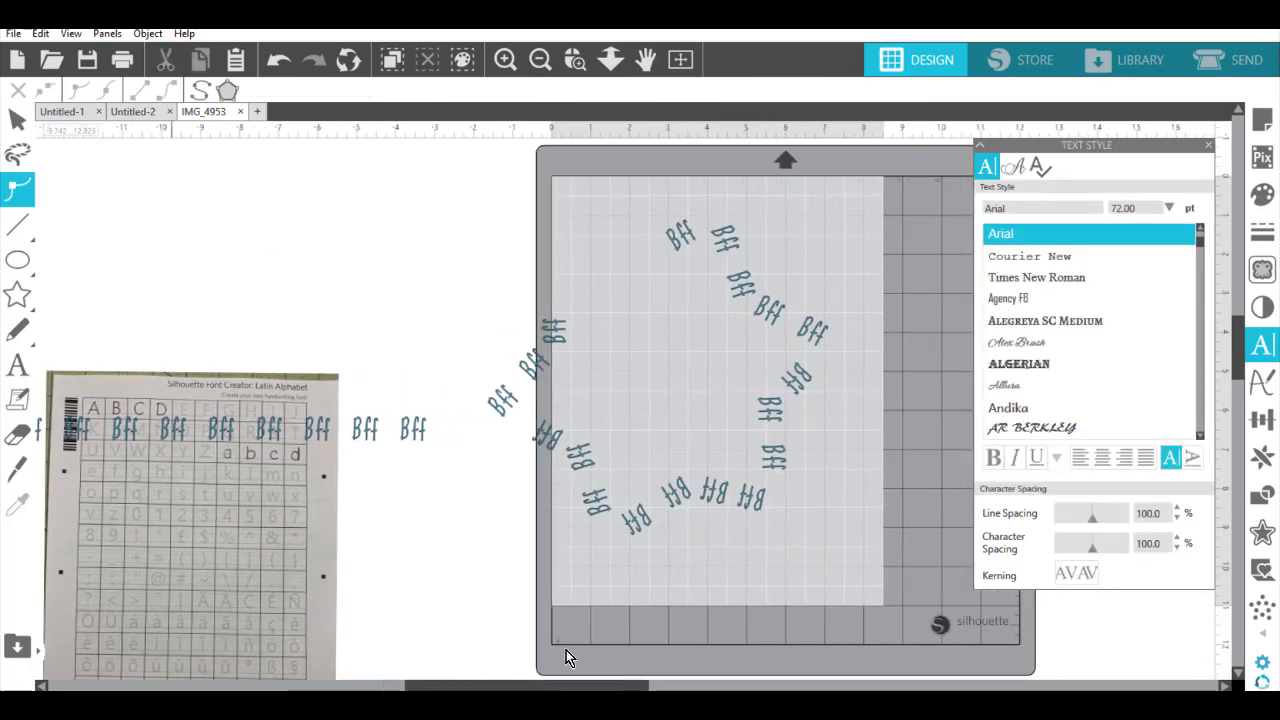
click(816, 426)
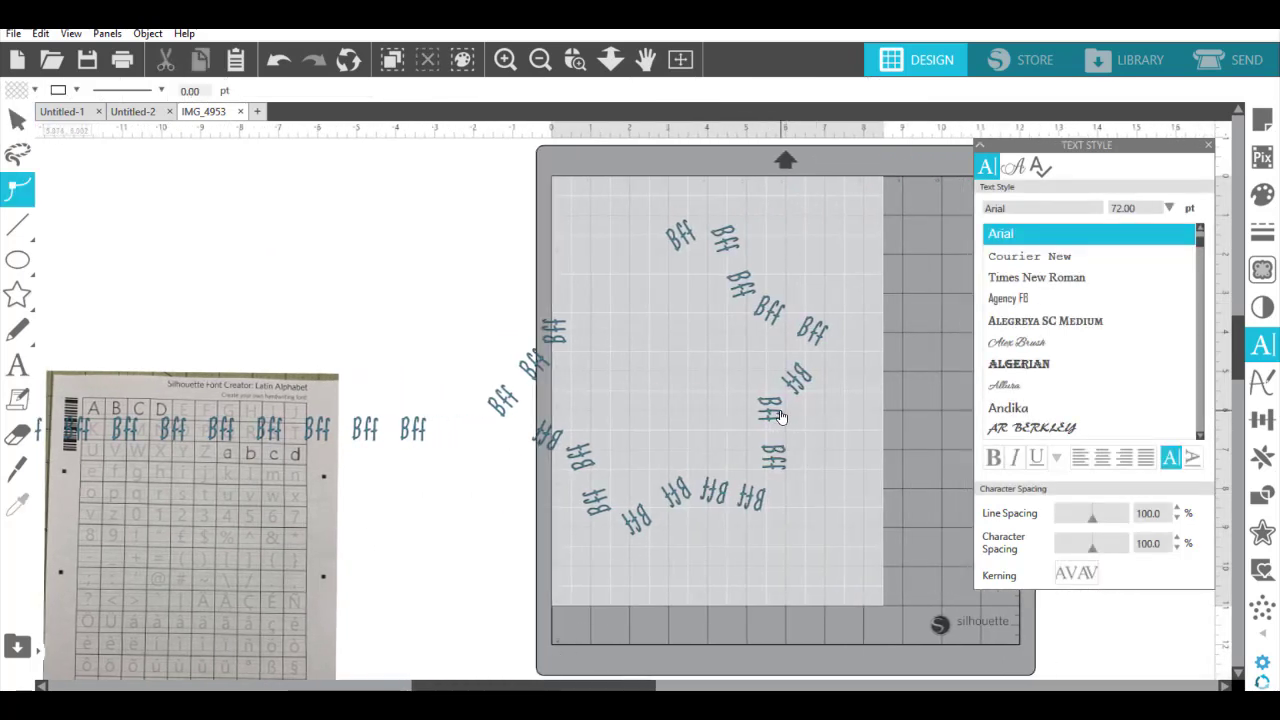
drag(781, 417, 834, 398)
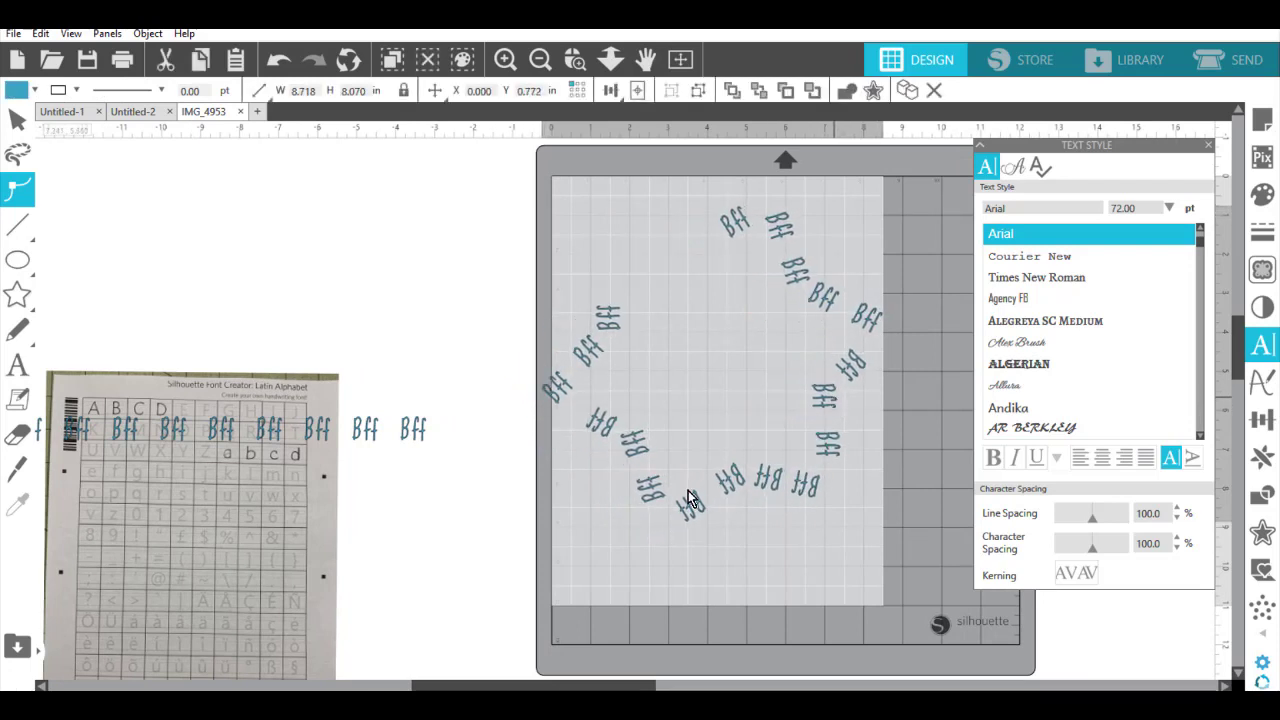
drag(500, 685, 595, 672)
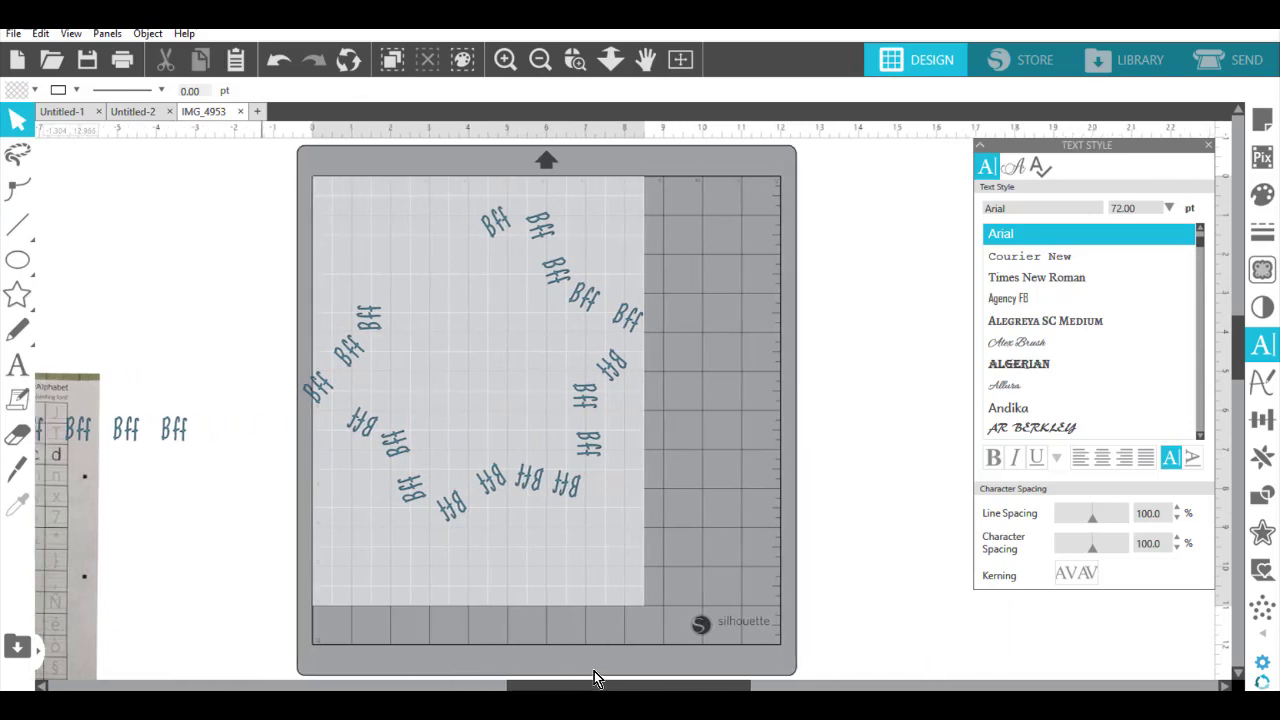
Set the star-shaped Bff lettering to Cut in the send setup, and return to the design workspace.
click(1240, 72)
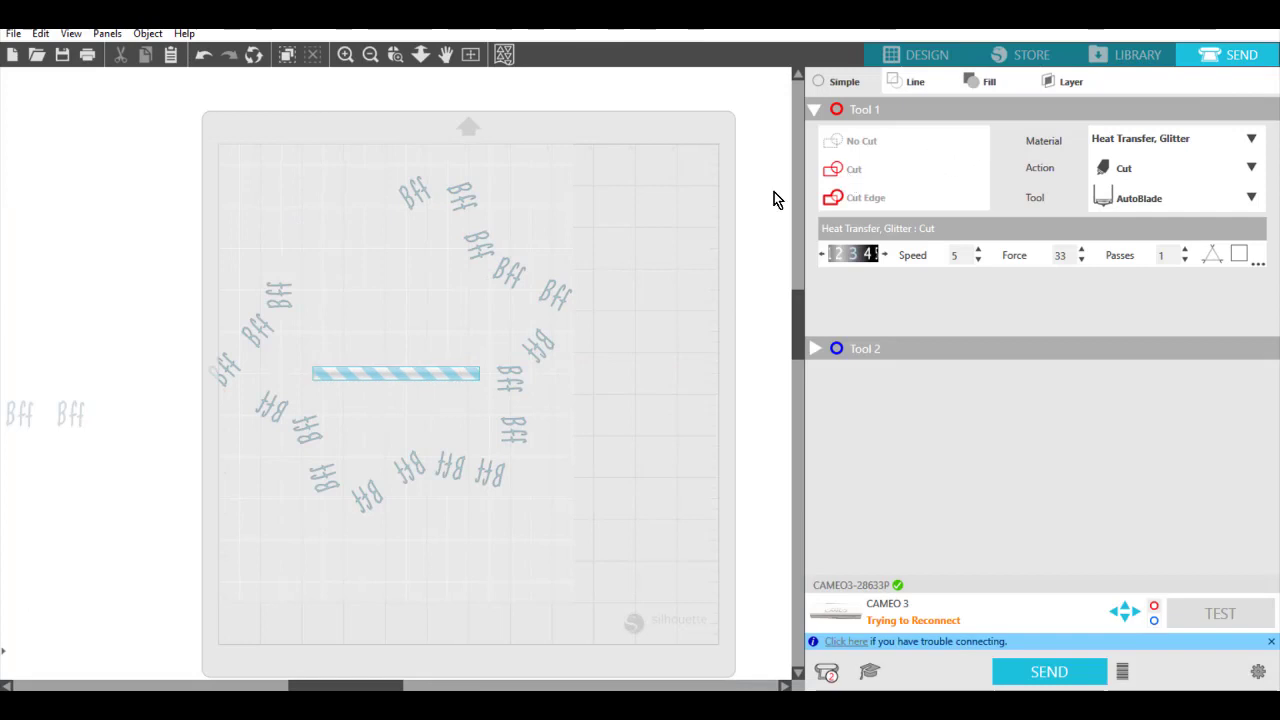
click(512, 283)
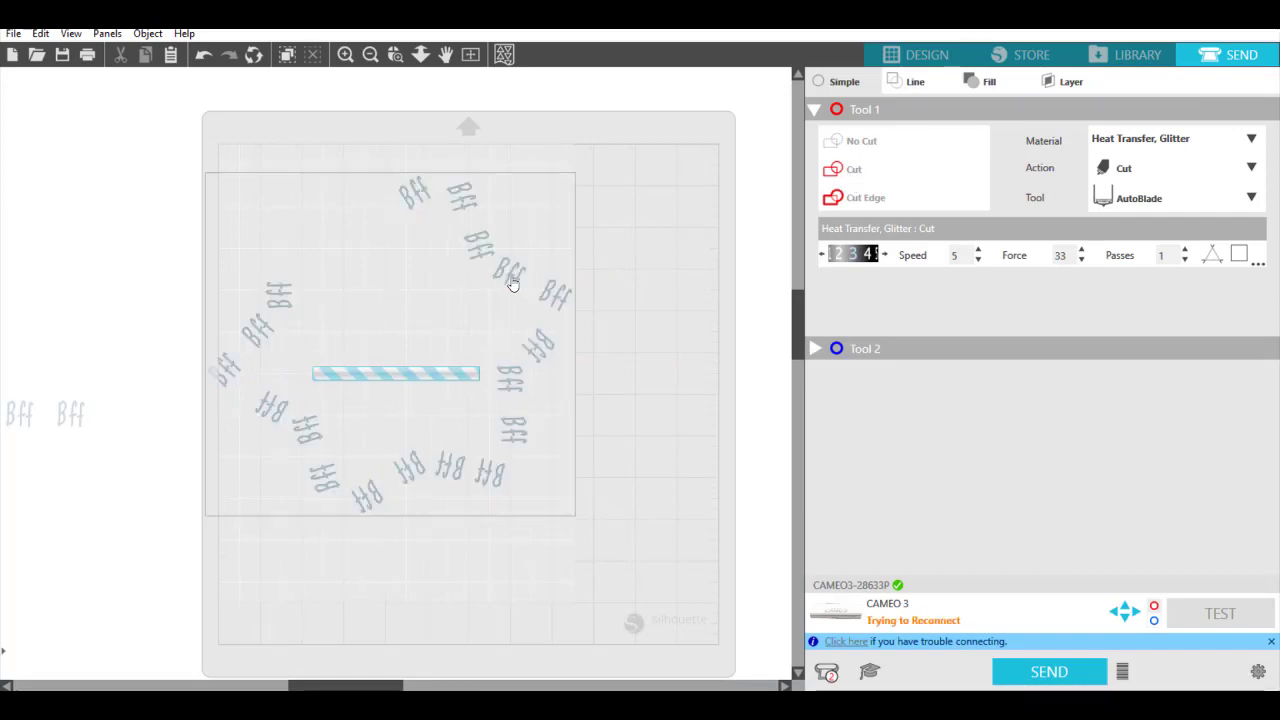
click(868, 172)
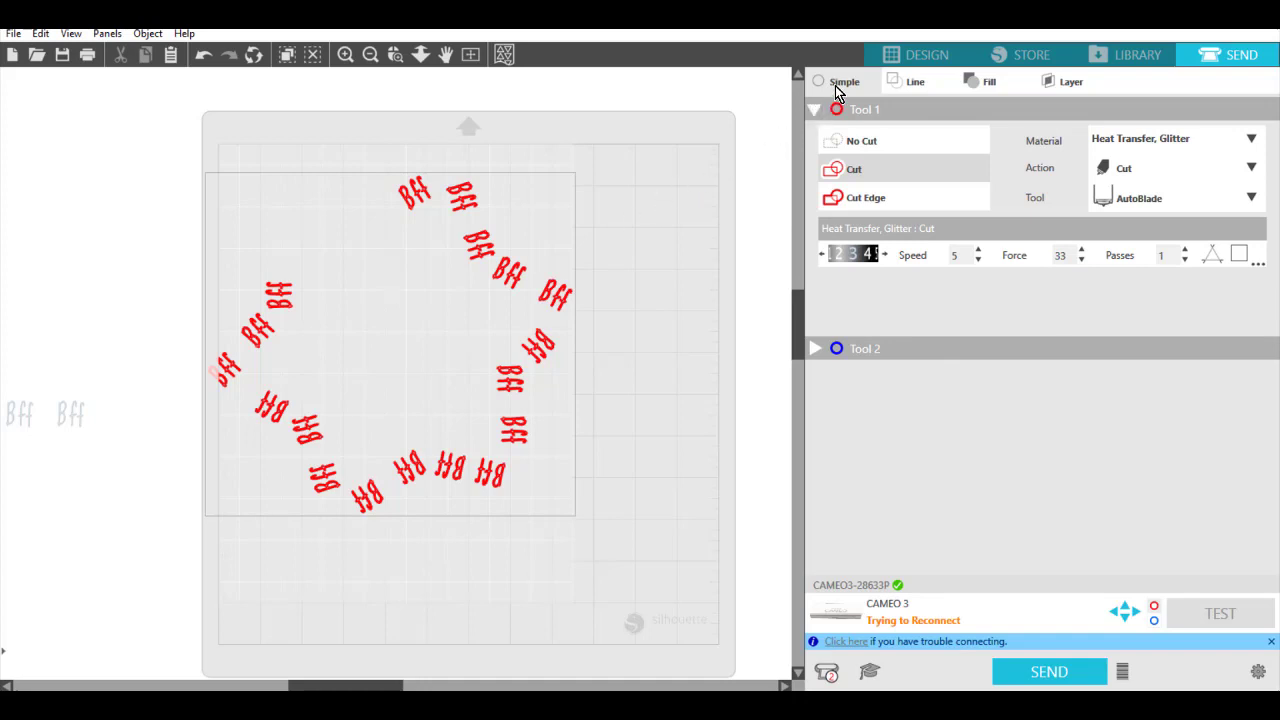
click(917, 46)
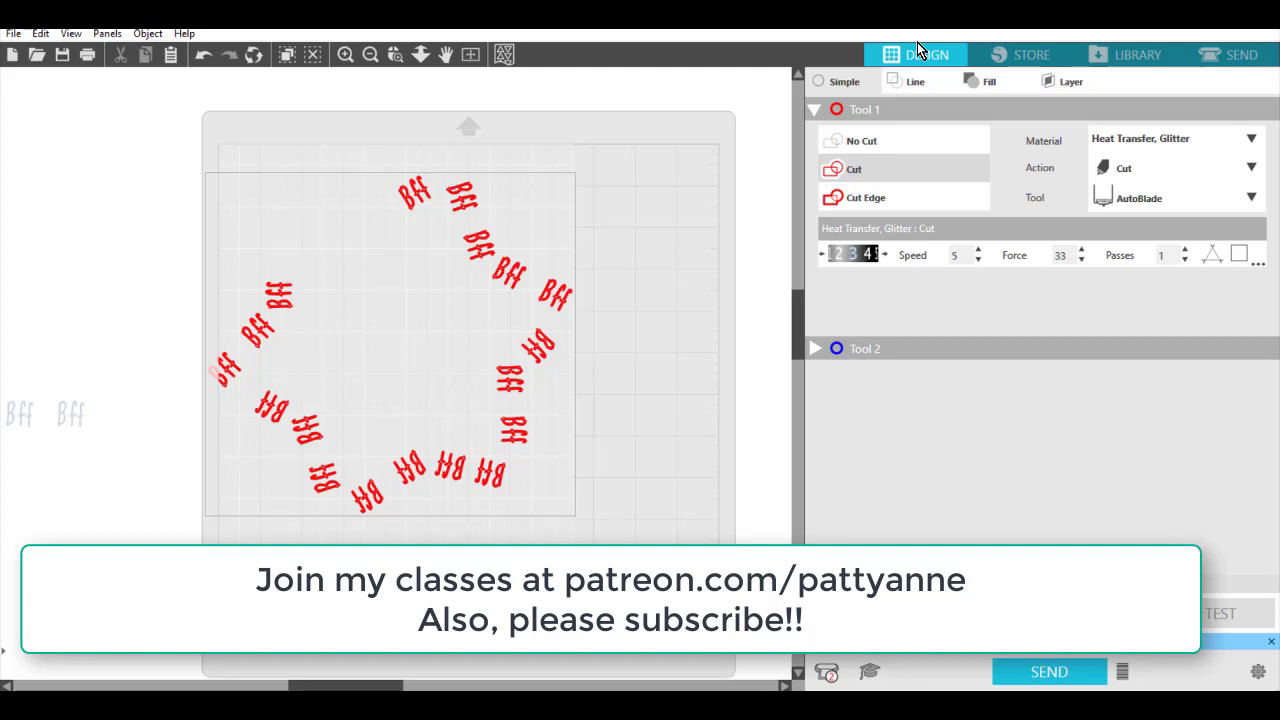
click(917, 48)
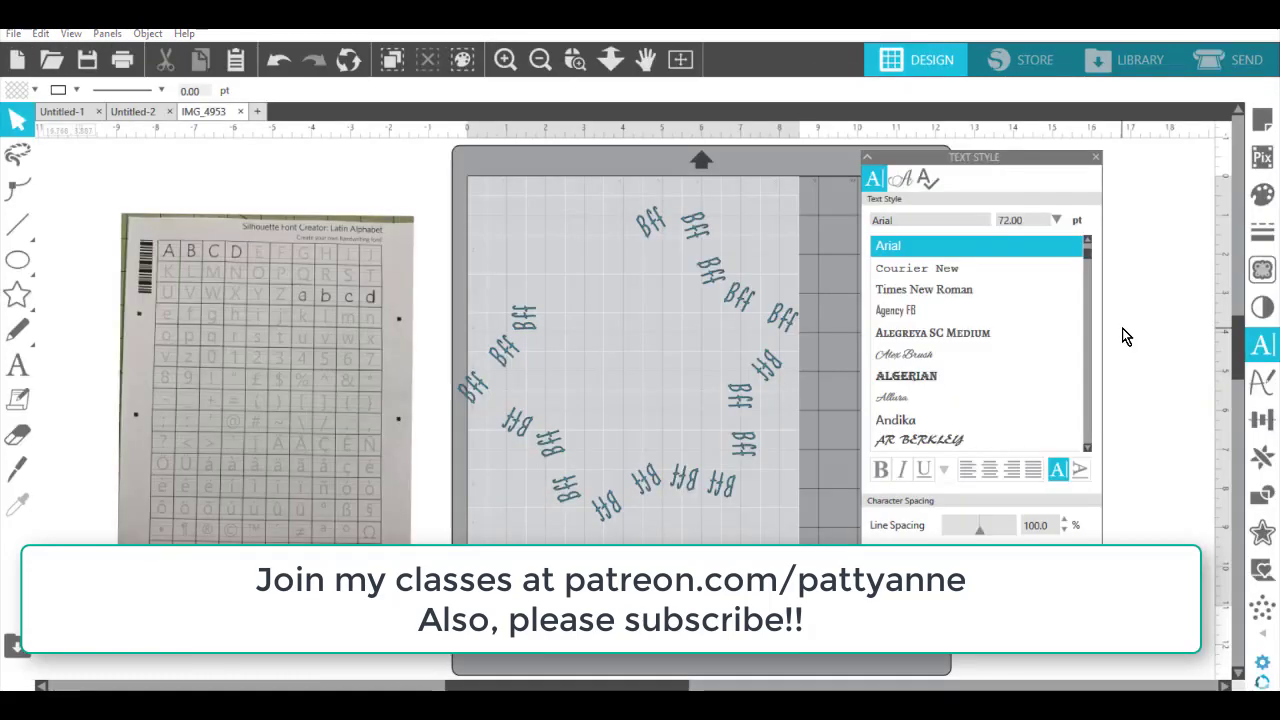